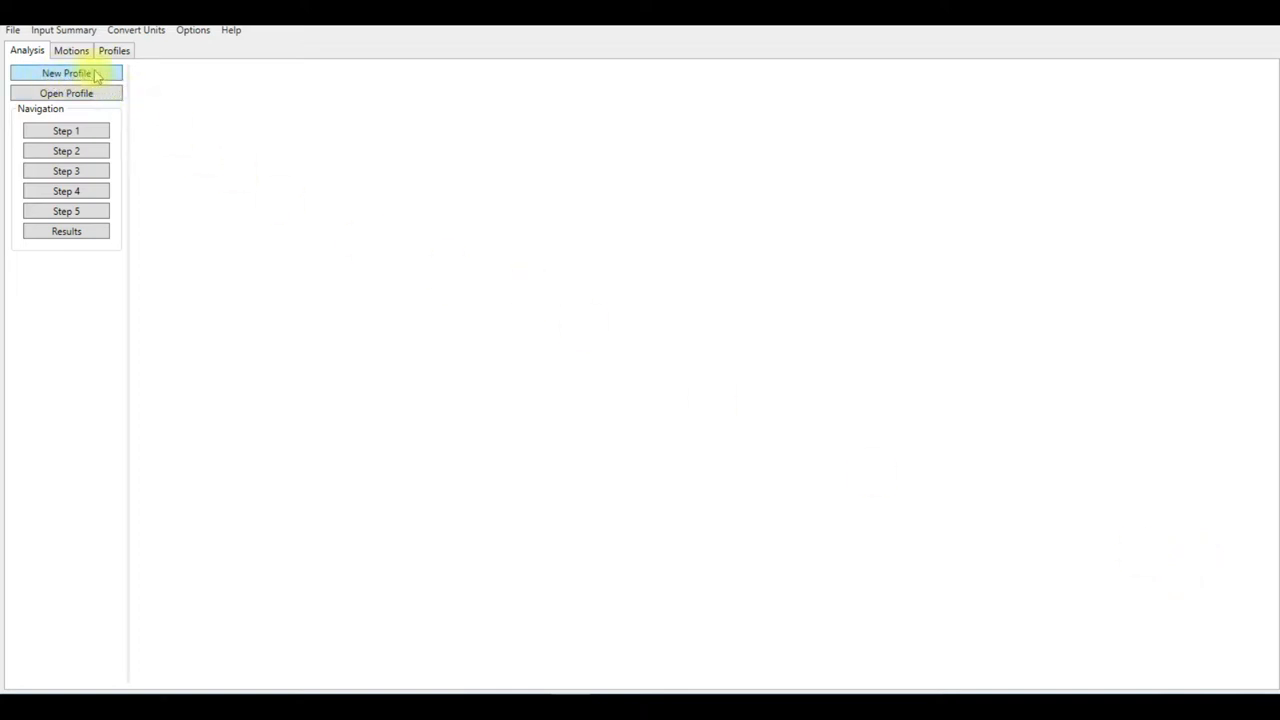
Create a new profile with Nonlinear analysis, GQ/H soil model, Non-Masing re/unloading and metric units, then advance
{"action": "left_click", "coordinate": [97, 74]}
{"action": "left_click", "coordinate": [200, 108]}
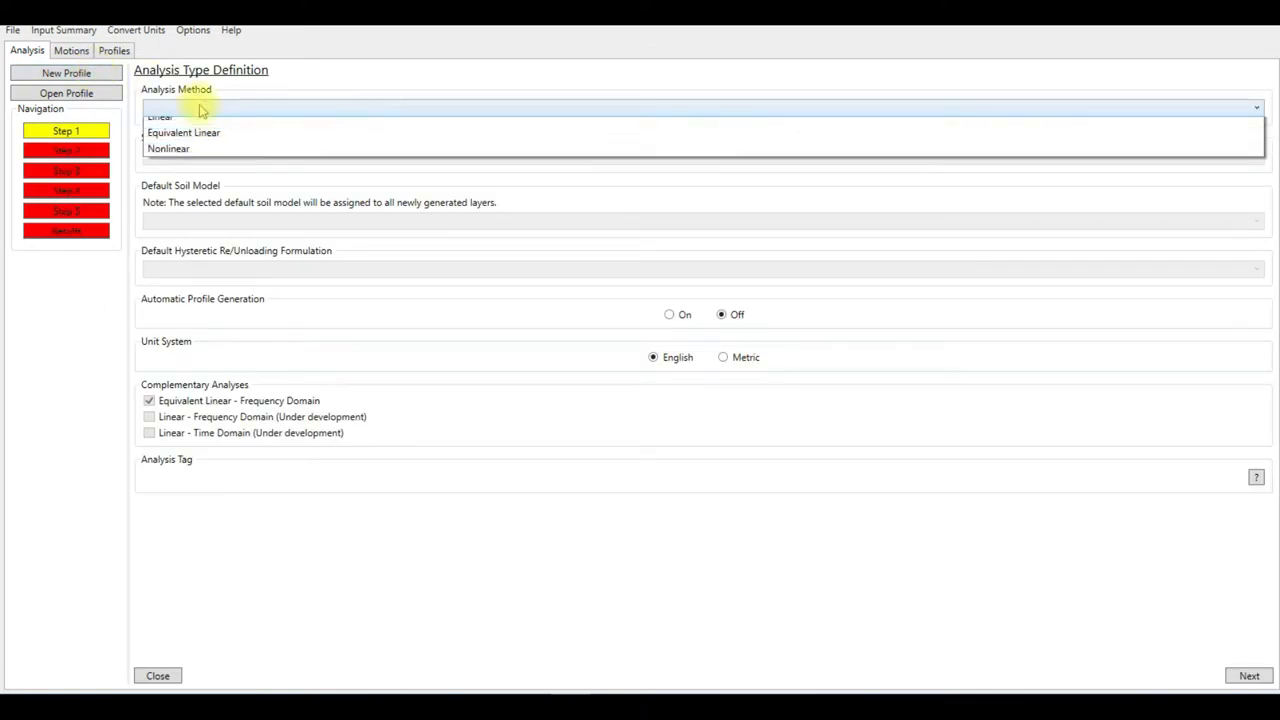
{"action": "left_click", "coordinate": [175, 159]}
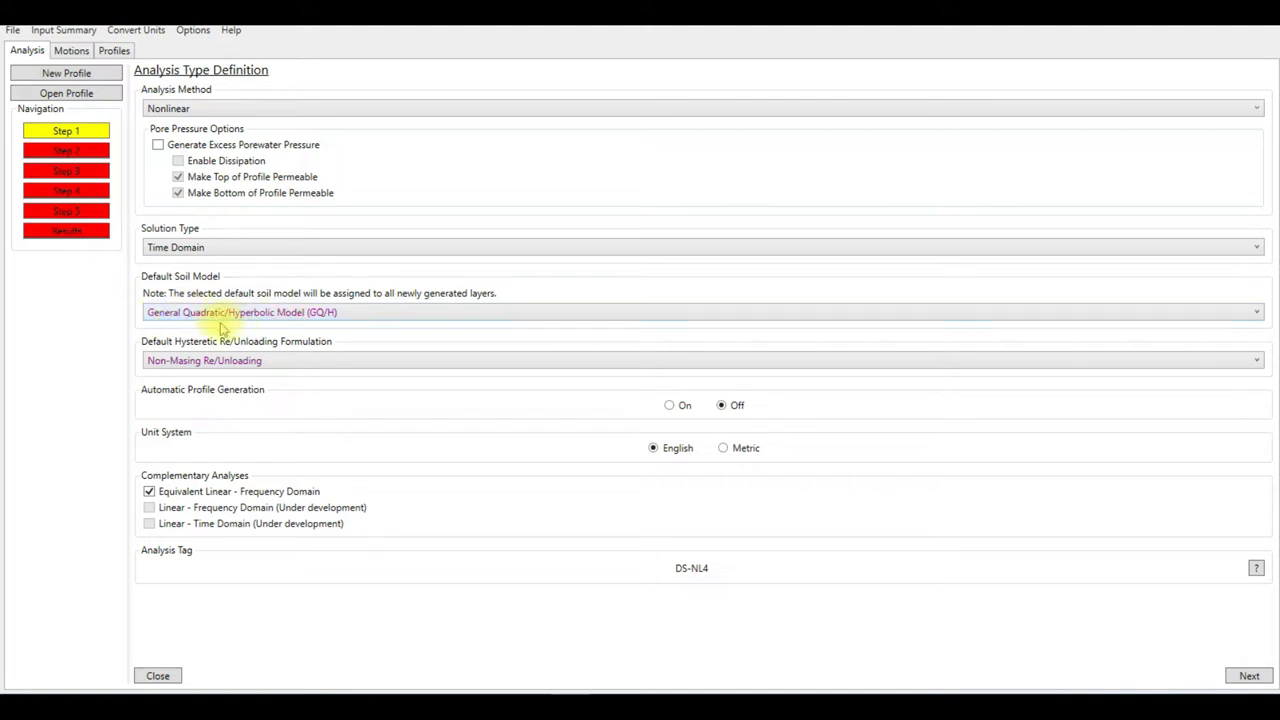
{"action": "left_click", "coordinate": [300, 314]}
{"action": "left_click", "coordinate": [282, 330]}
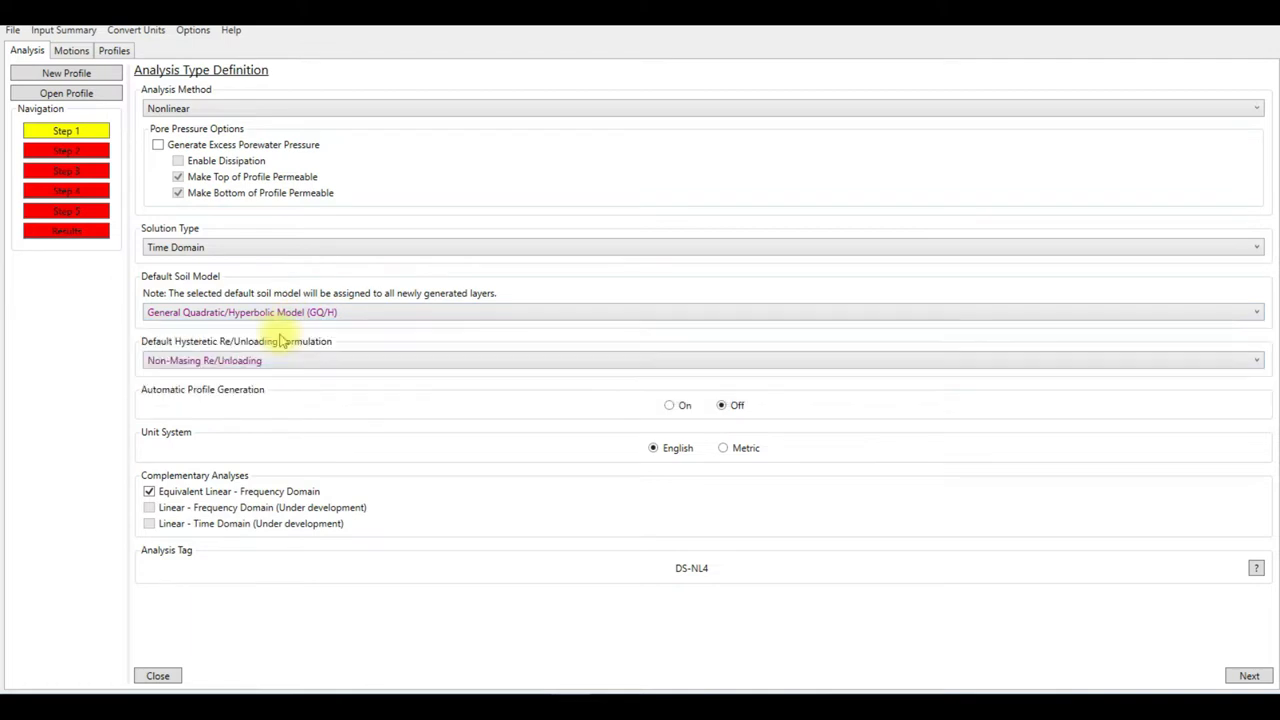
{"action": "left_click", "coordinate": [242, 361]}
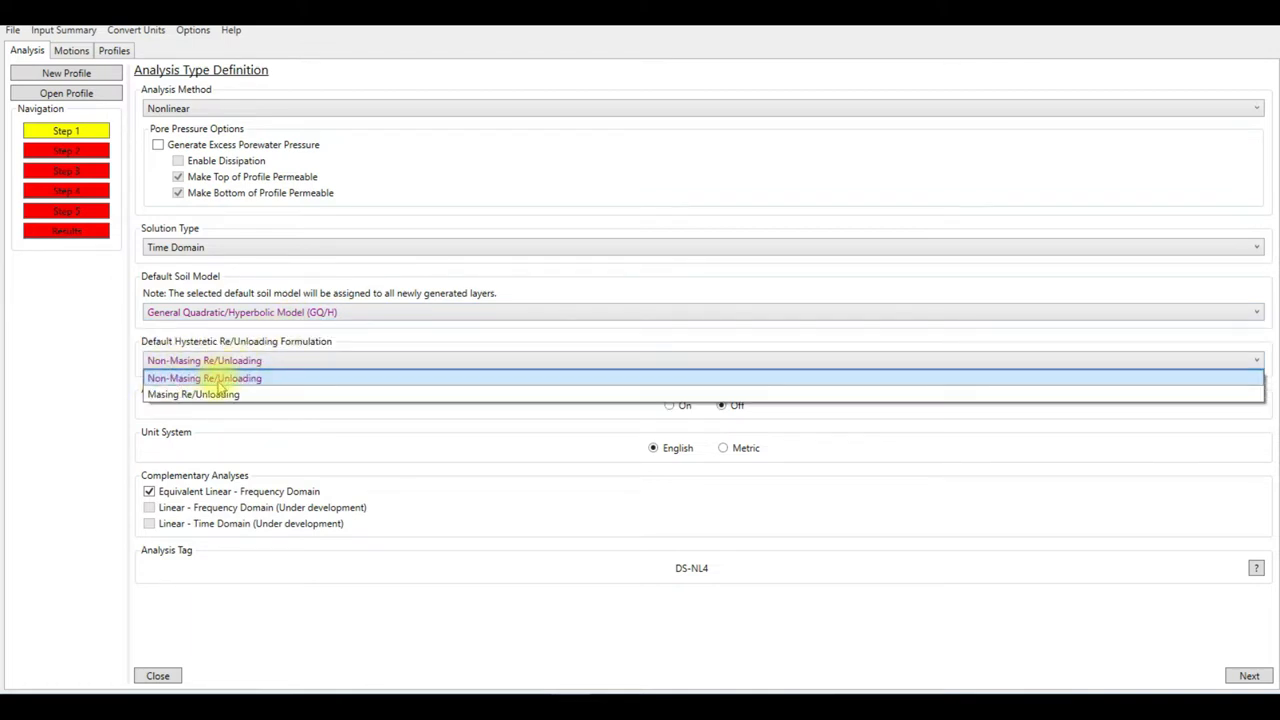
{"action": "left_click", "coordinate": [214, 380]}
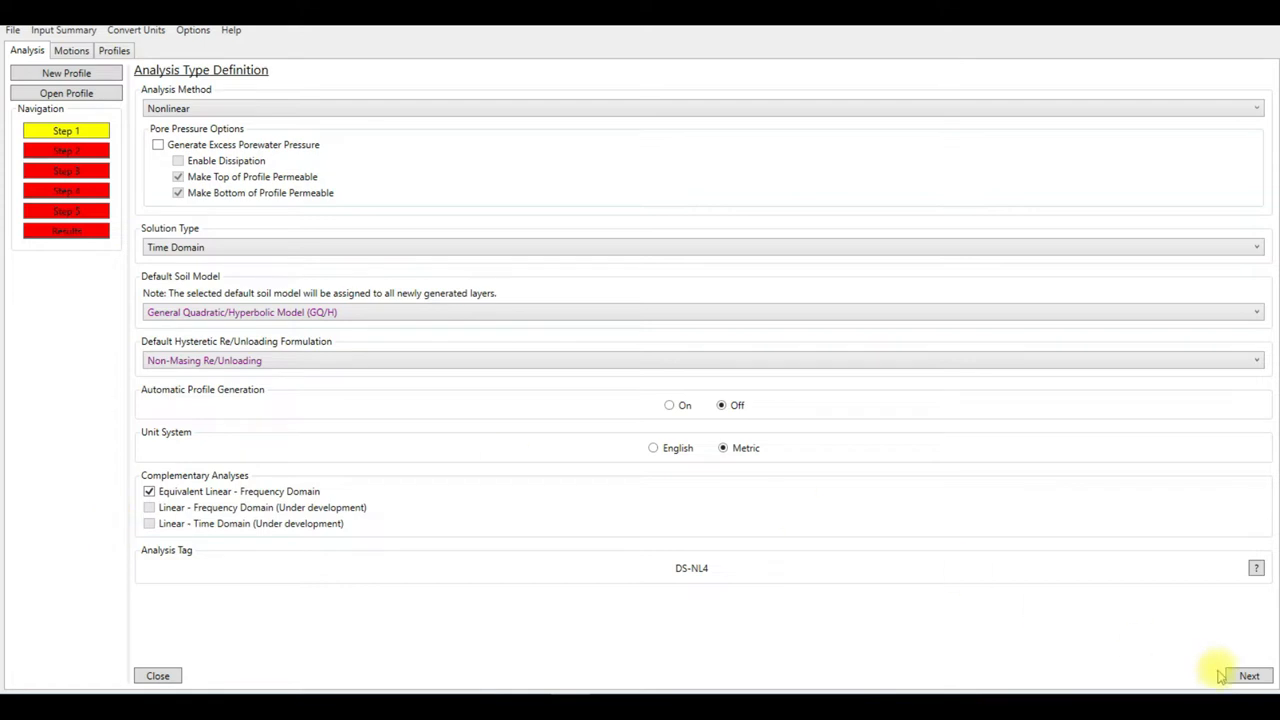
{"action": "left_click", "coordinate": [1248, 676]}
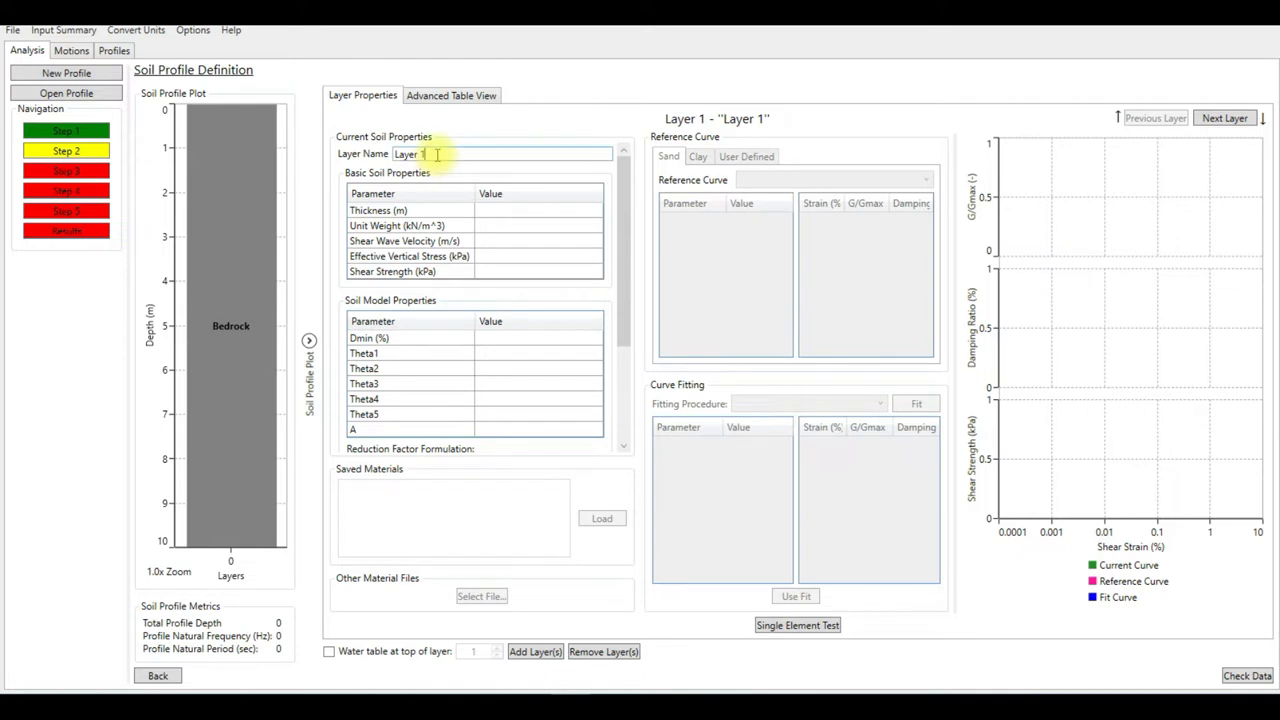
Enter Layer 1 thickness 0.5 m, unit weight 19, shear wave velocity 150 and begin shear strength 70
{"action": "left_click", "coordinate": [500, 212]}
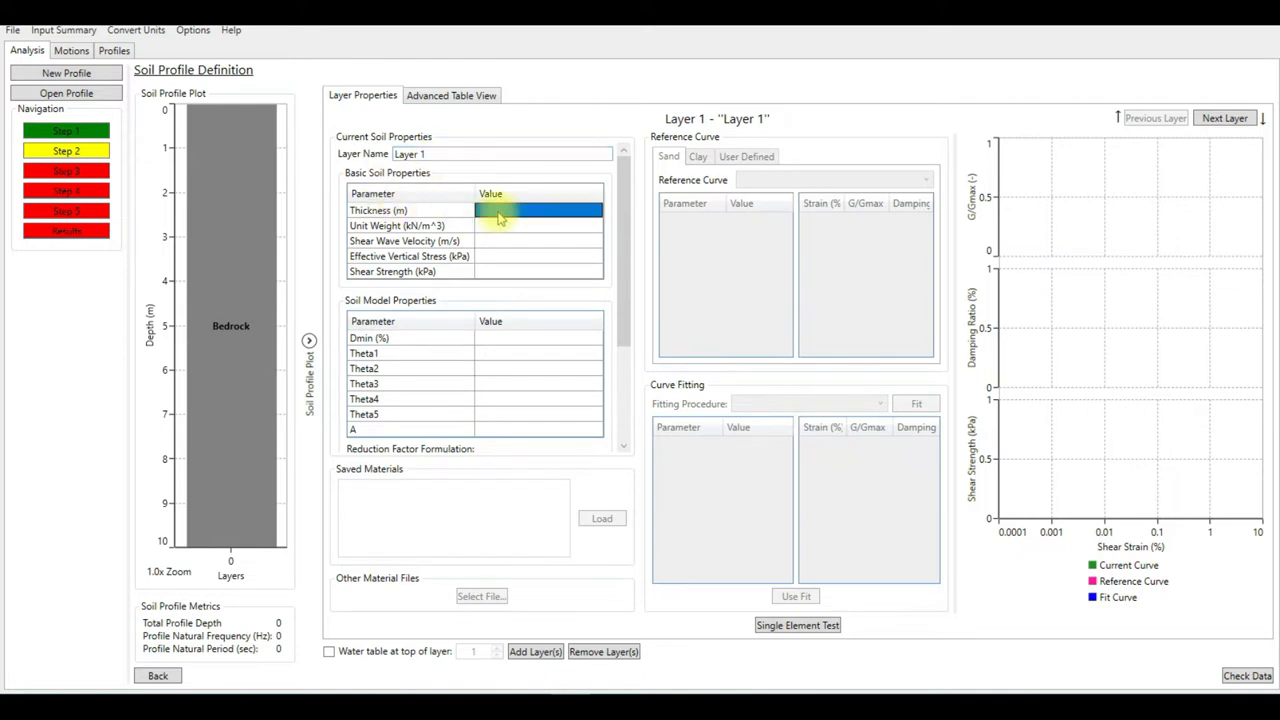
{"action": "left_click", "coordinate": [498, 212]}
{"action": "type", "text": ".5"}
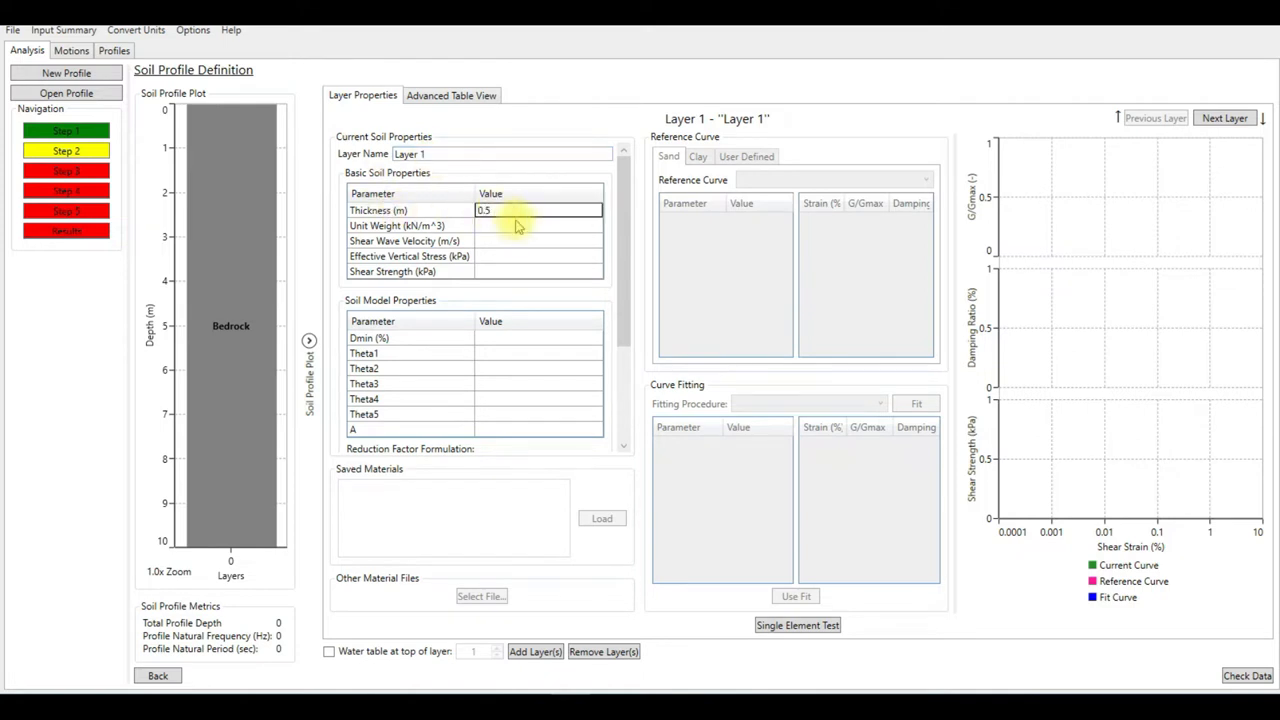
{"action": "key", "text": "Return"}
{"action": "left_click", "coordinate": [512, 227]}
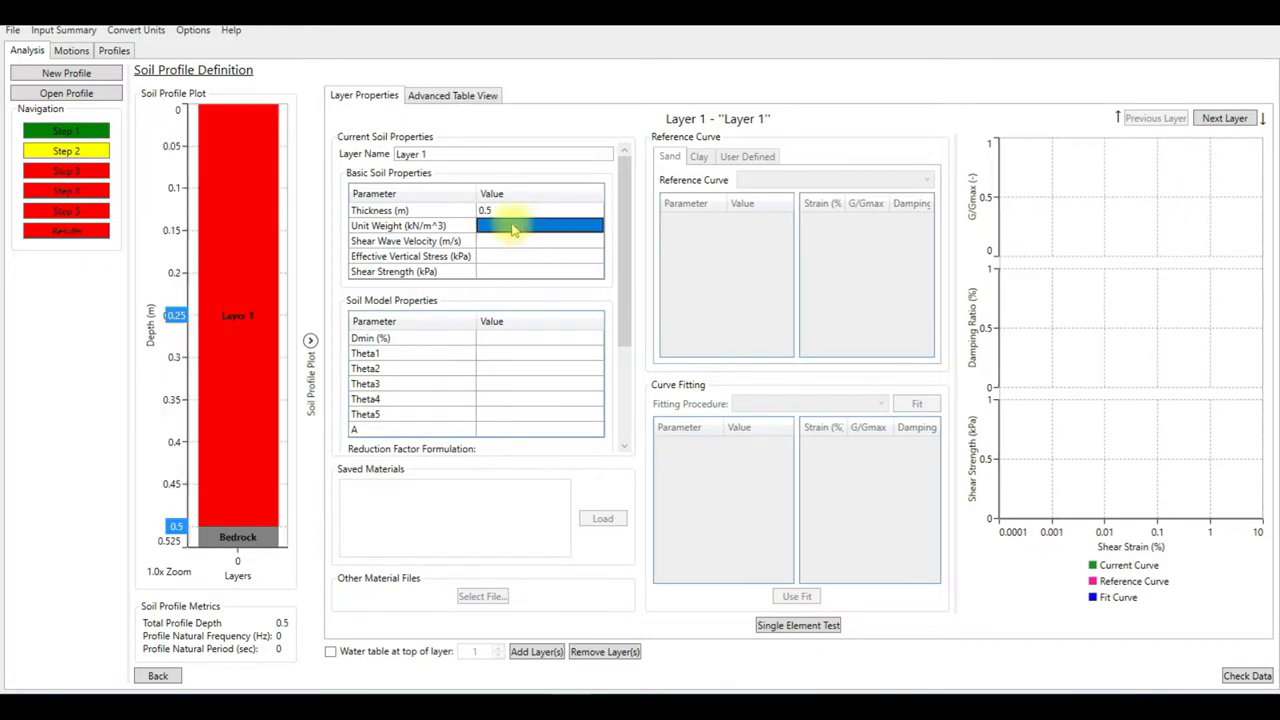
{"action": "type", "text": "19"}
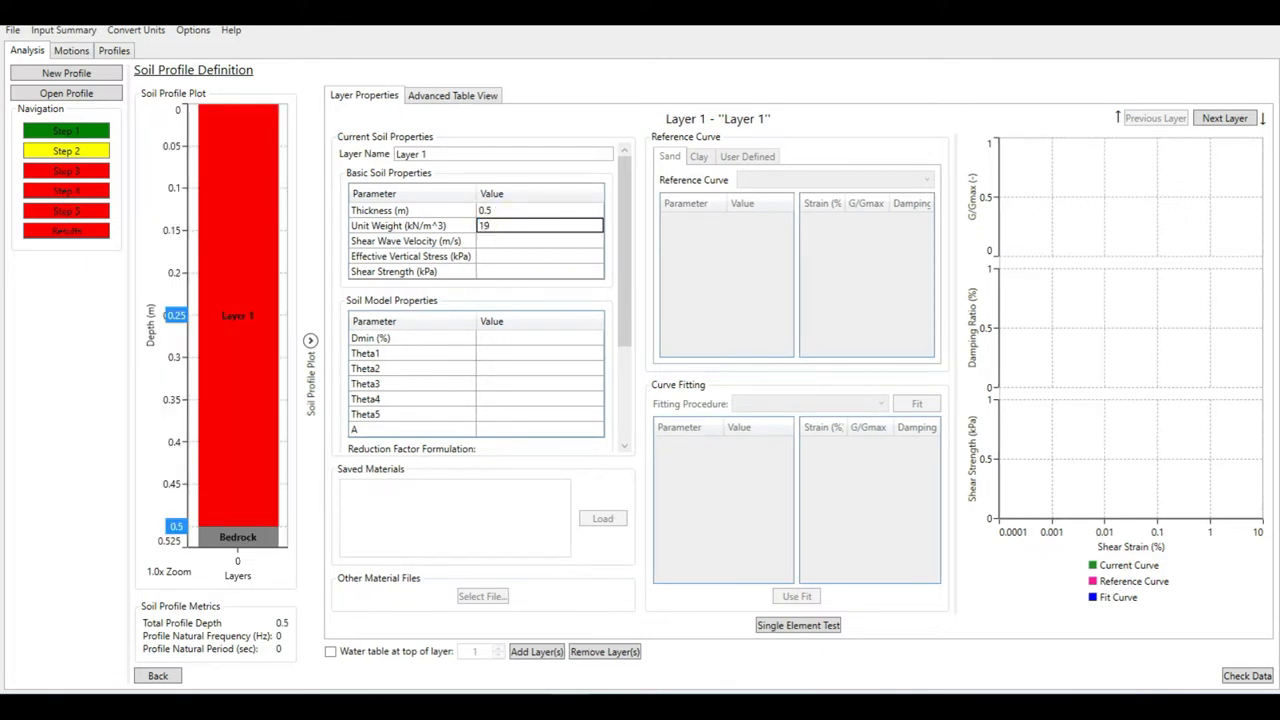
{"action": "key", "text": "Return"}
{"action": "left_click", "coordinate": [498, 242]}
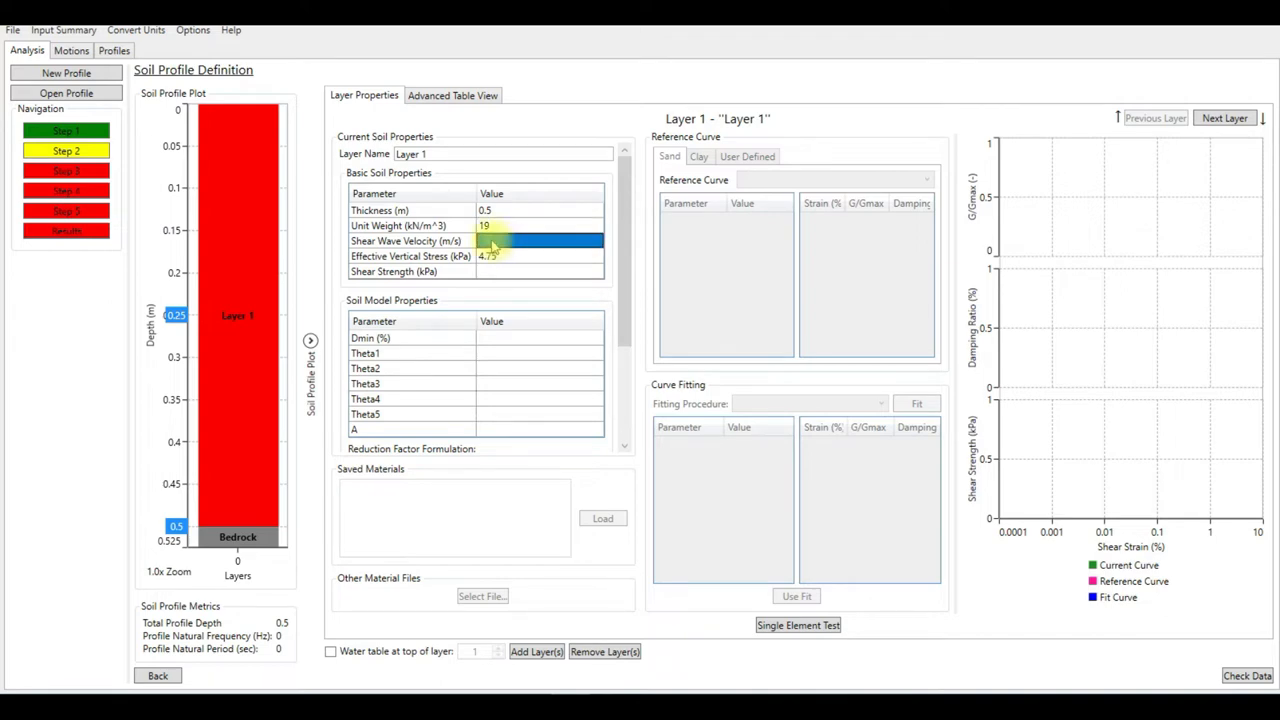
{"action": "type", "text": "150"}
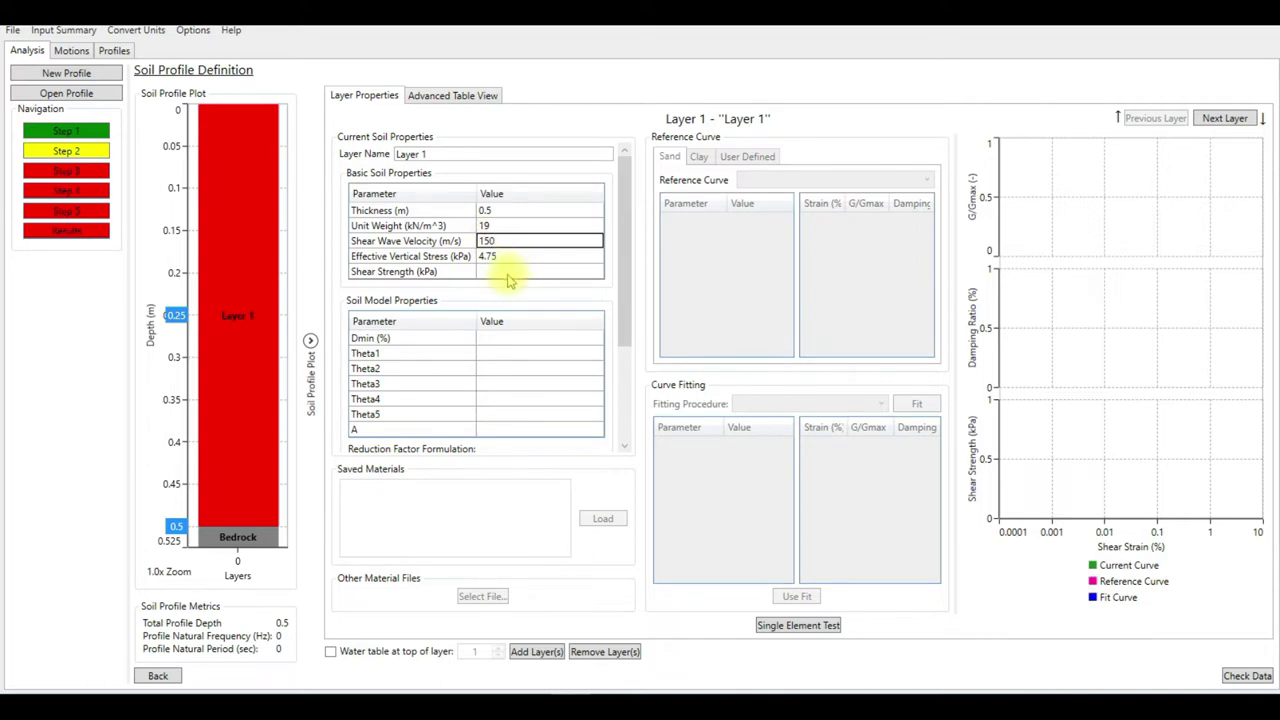
{"action": "key", "text": "Return"}
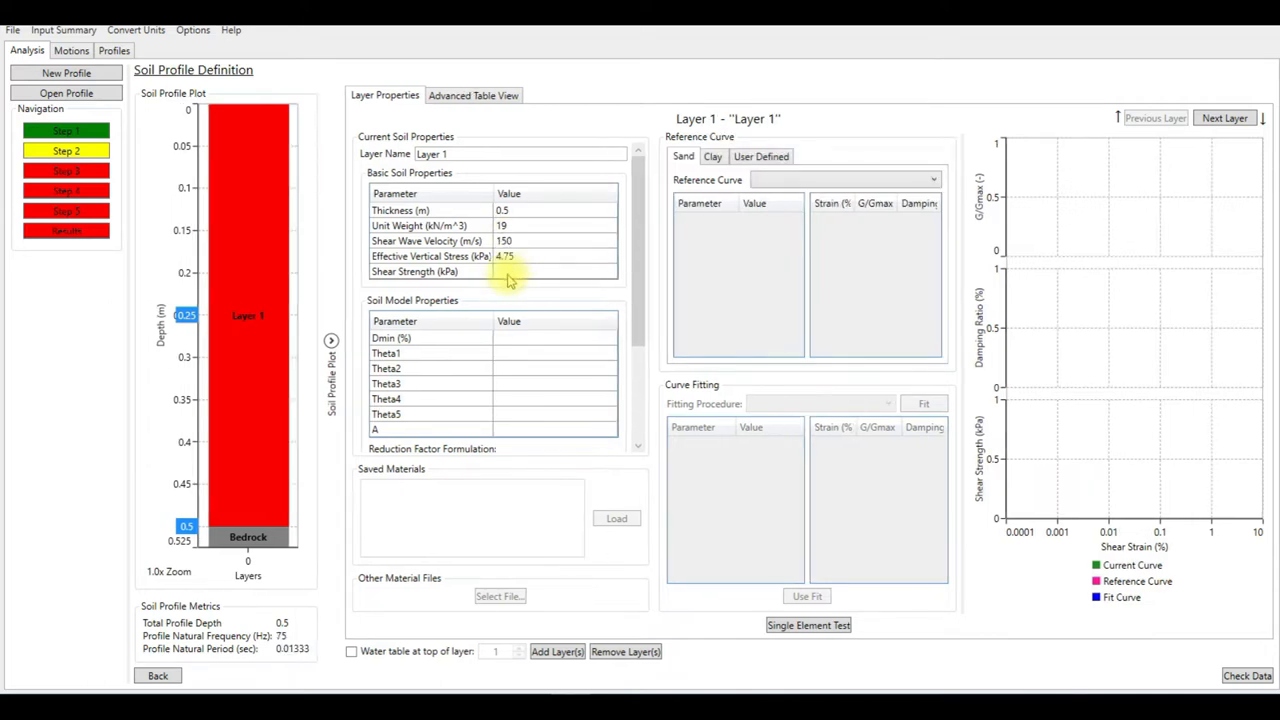
{"action": "type", "text": "5"}
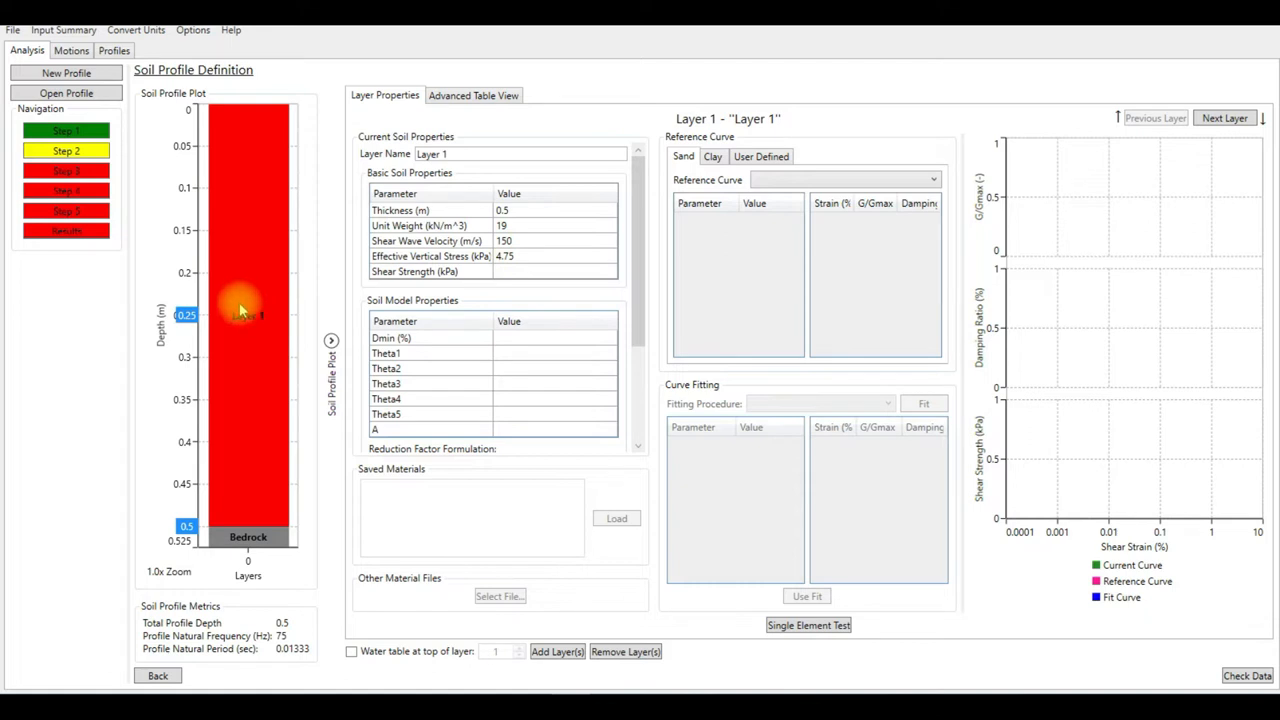
{"action": "left_click", "coordinate": [518, 272]}
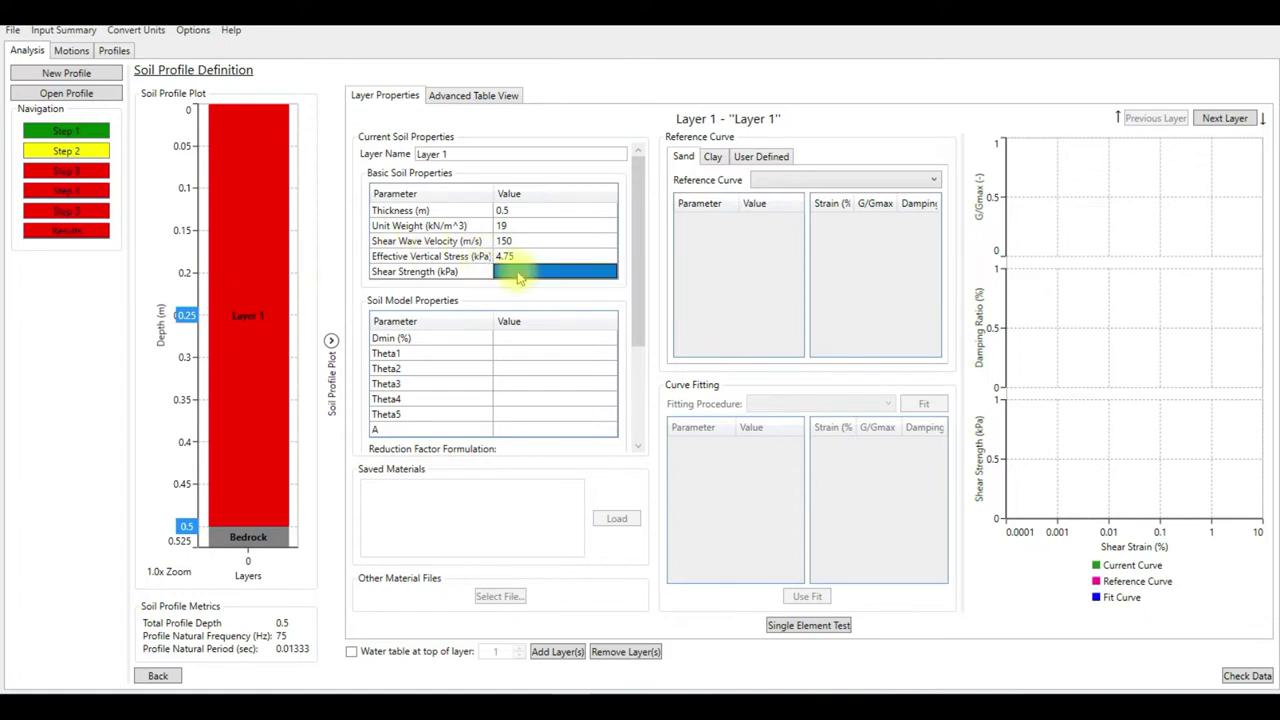
{"action": "type", "text": "70"}
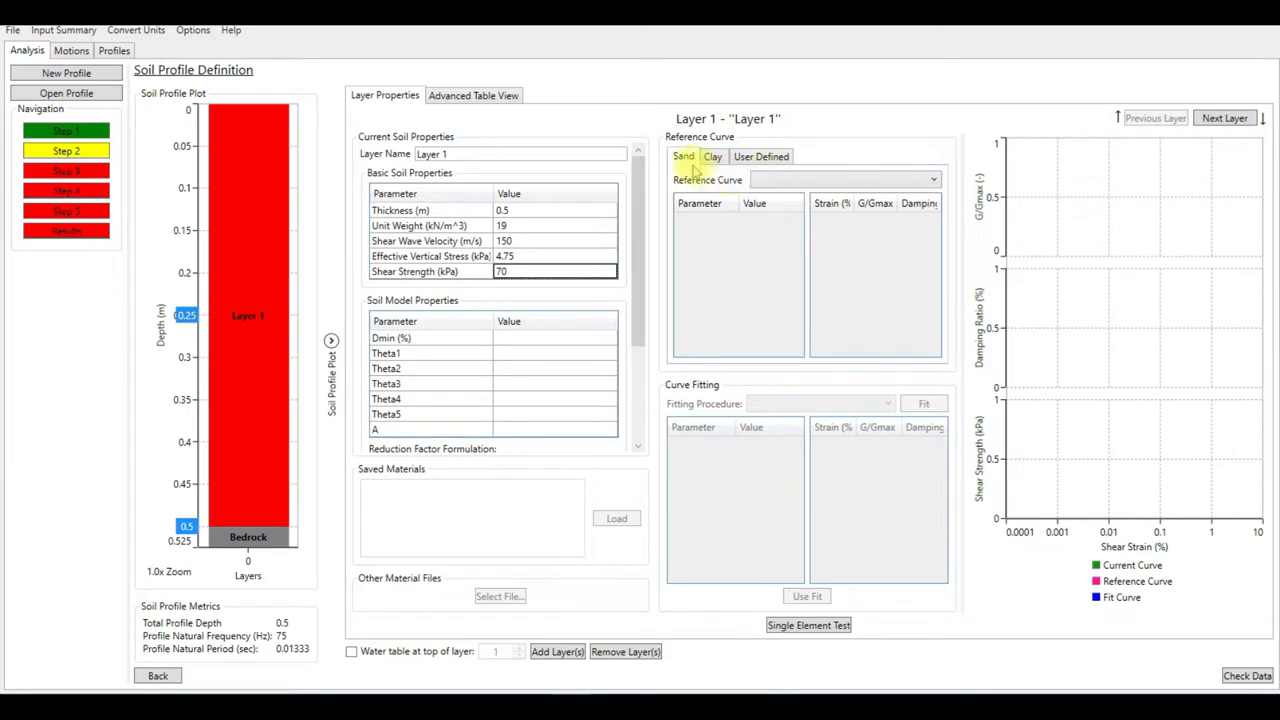
Choose the Menq, 2003 (Coarse Material) reference curve for Layer 1 and switch to the gradation slide
{"action": "left_click", "coordinate": [780, 180]}
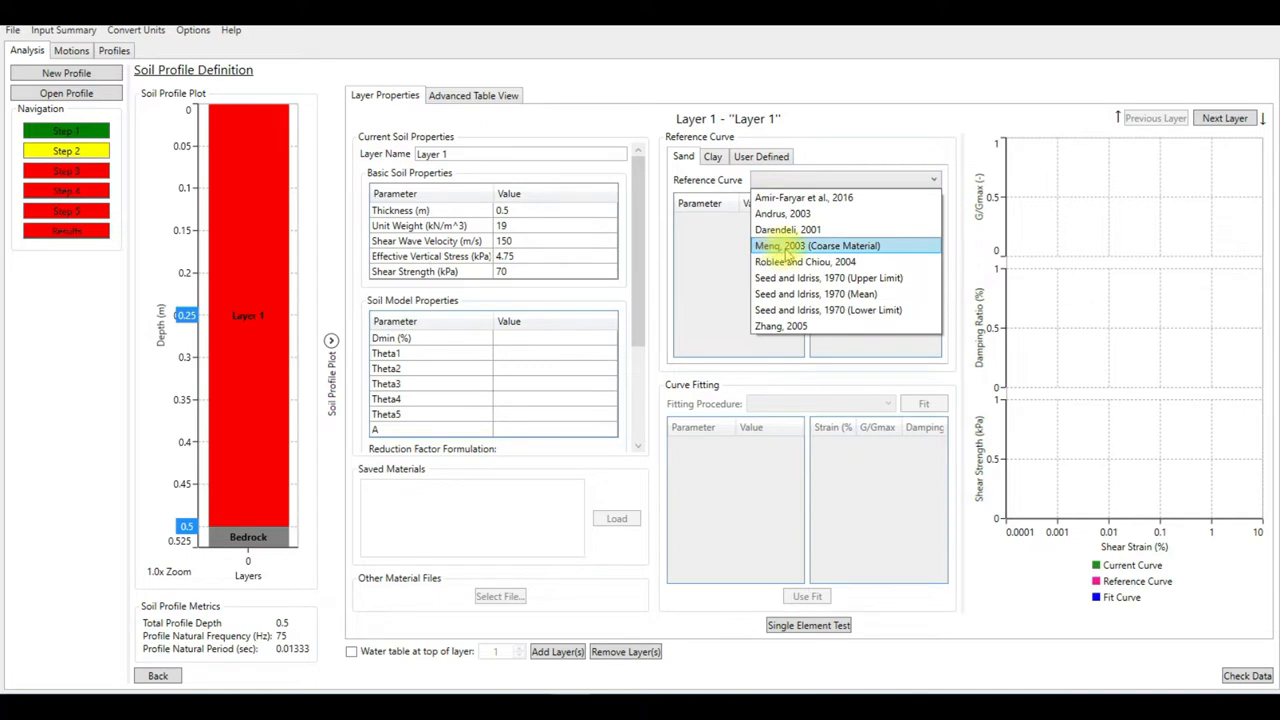
{"action": "left_click", "coordinate": [788, 246]}
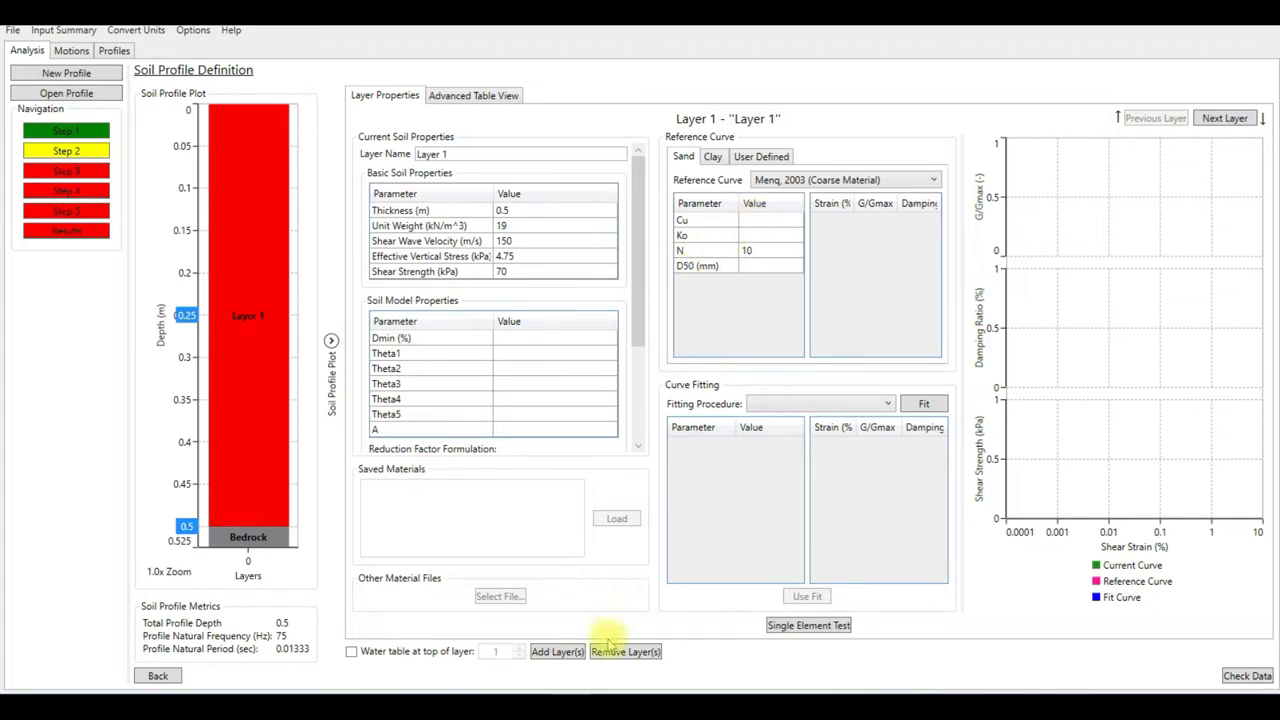
{"action": "left_click", "coordinate": [530, 690]}
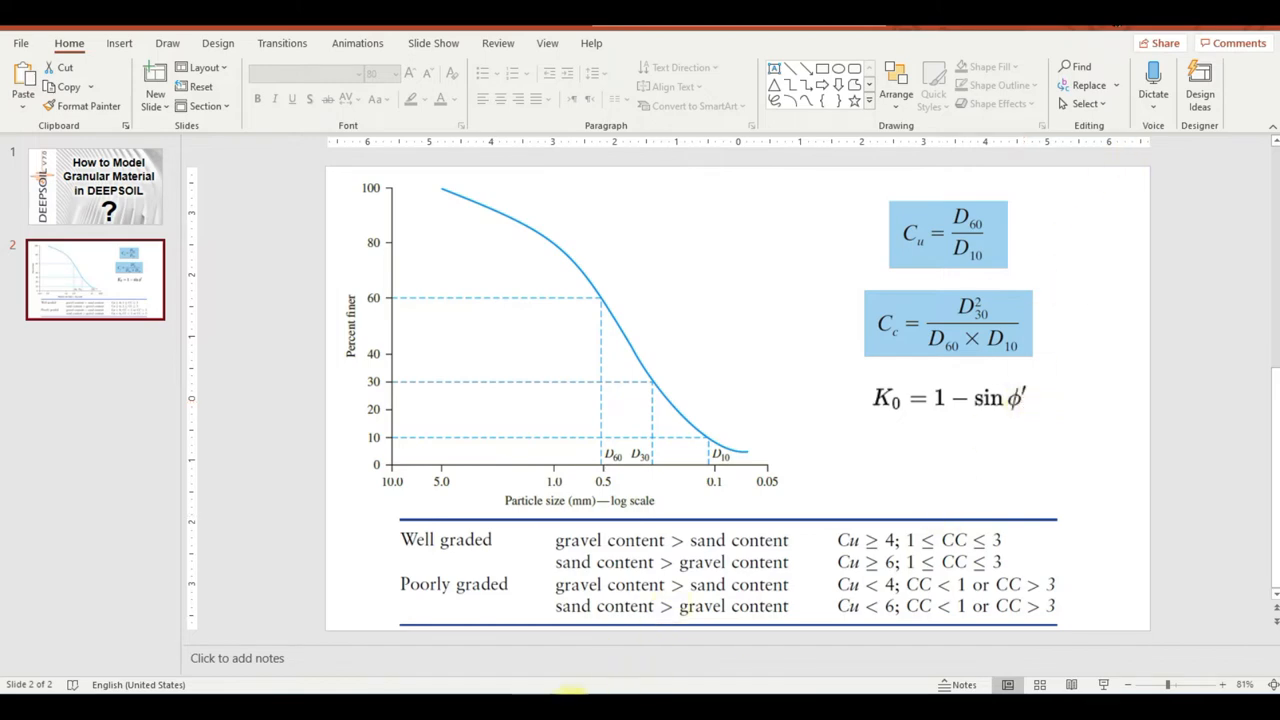
Return from the PowerPoint gradation slide to the DEEPSOIL profile
{"action": "key", "text": "alt+Tab"}
Enter Cu 0.5, Ko 0.5 and D50 55 mm for Layer 1 and choose MRDF with UIUC Reduction Factor fitting
{"action": "left_click", "coordinate": [755, 222]}
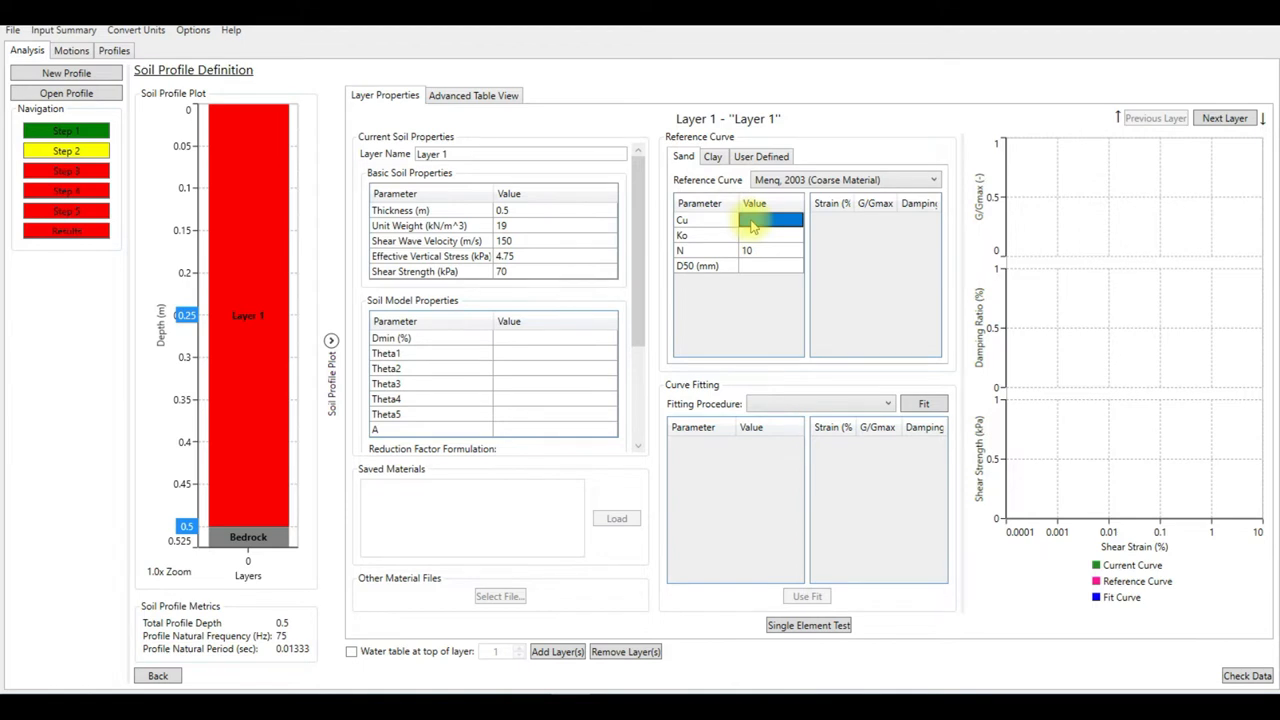
{"action": "type", "text": "0.5"}
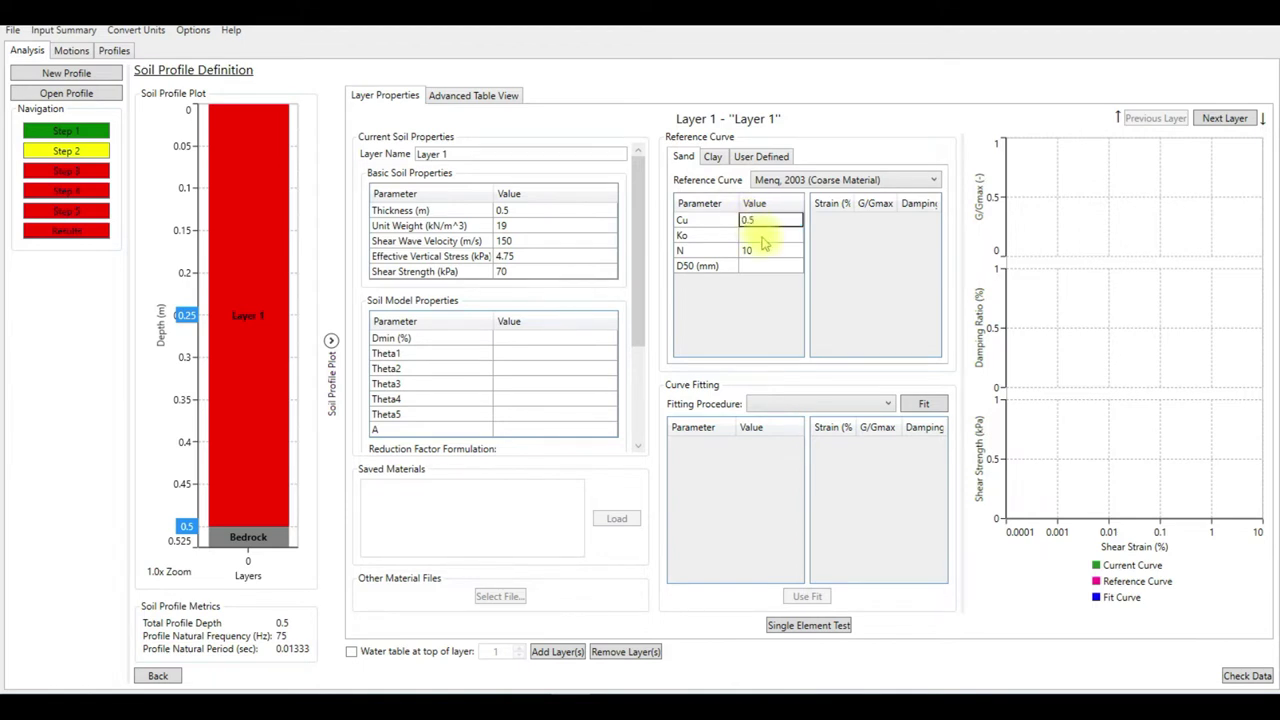
{"action": "left_click", "coordinate": [764, 236]}
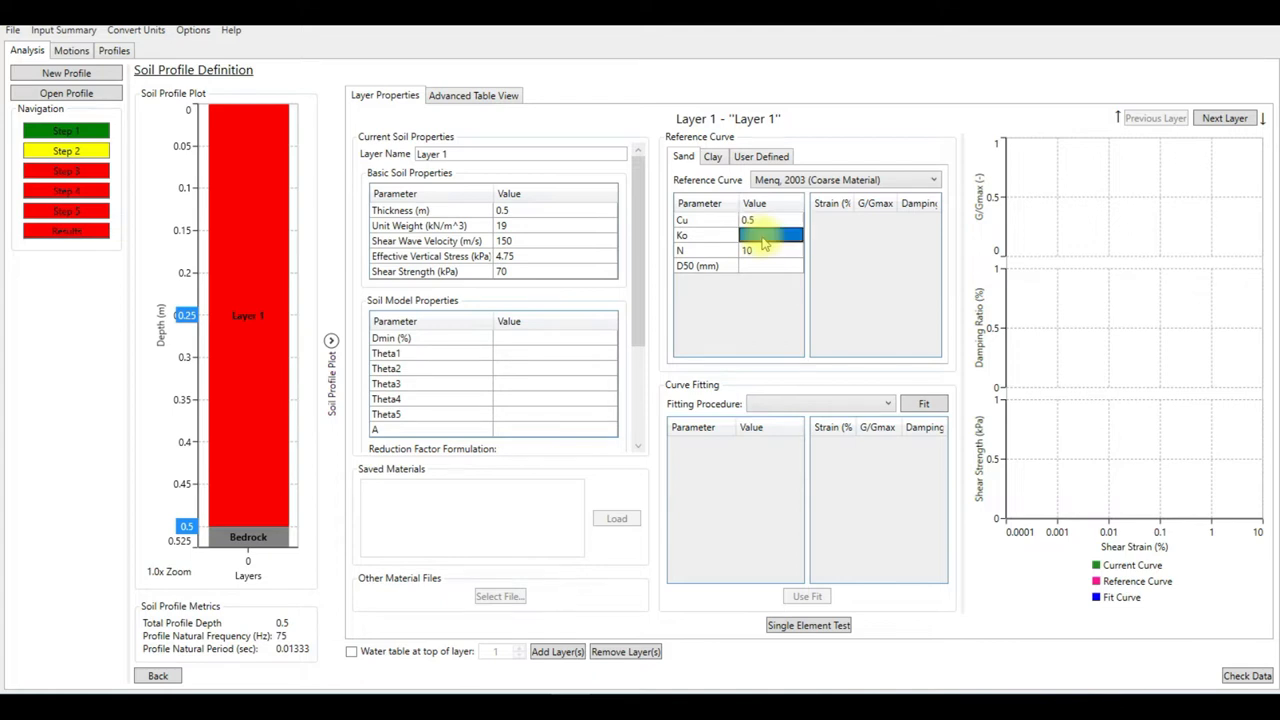
{"action": "type", "text": "0.5"}
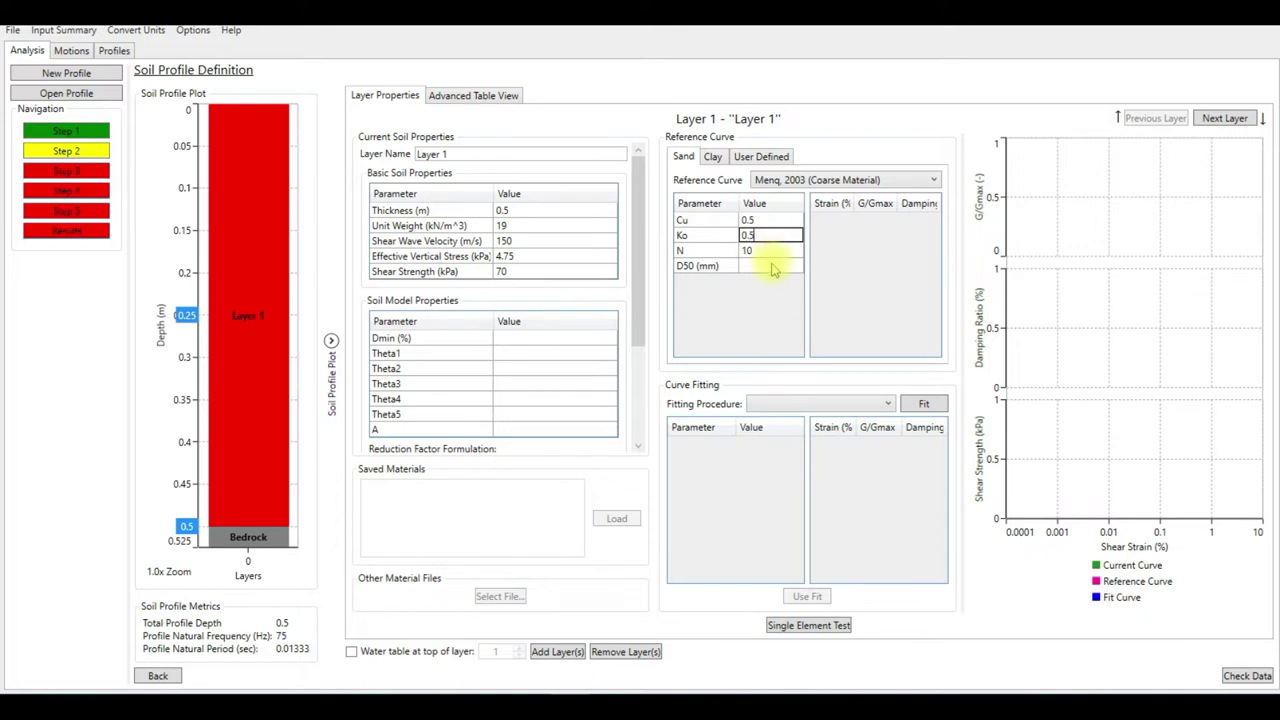
{"action": "type", "text": "."}
{"action": "left_click", "coordinate": [772, 267]}
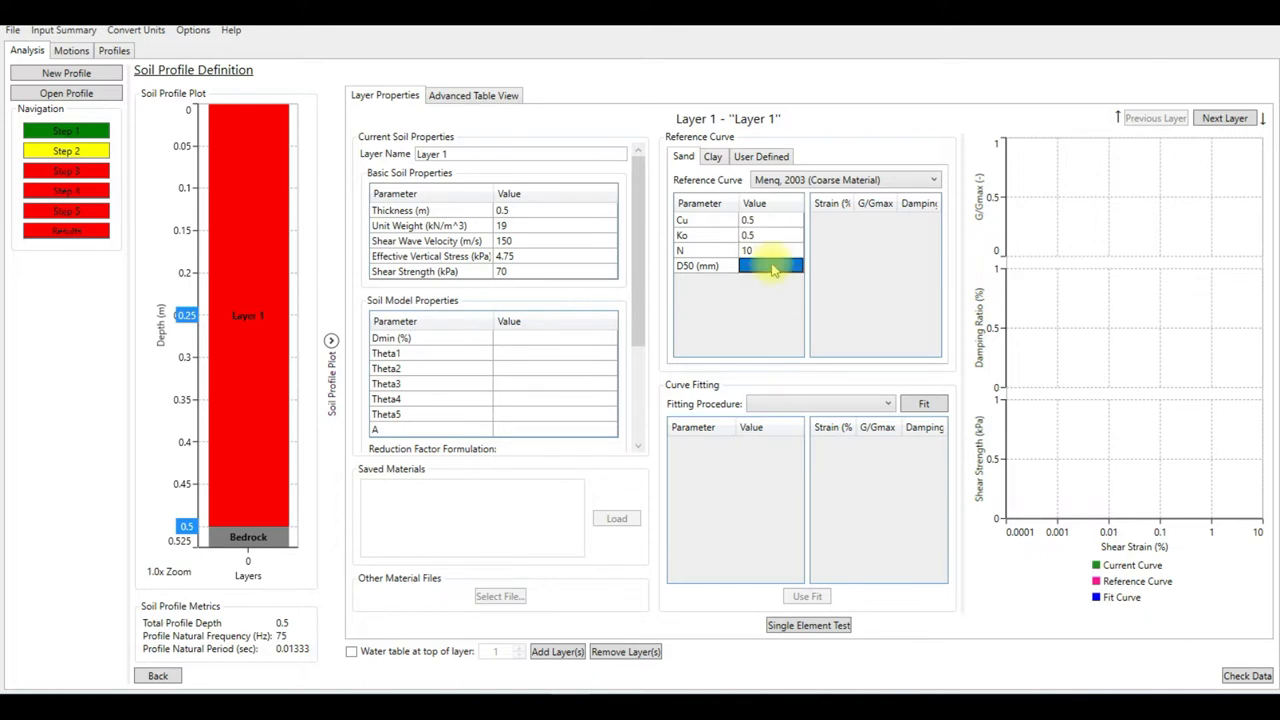
{"action": "type", "text": "55"}
{"action": "key", "text": "Return"}
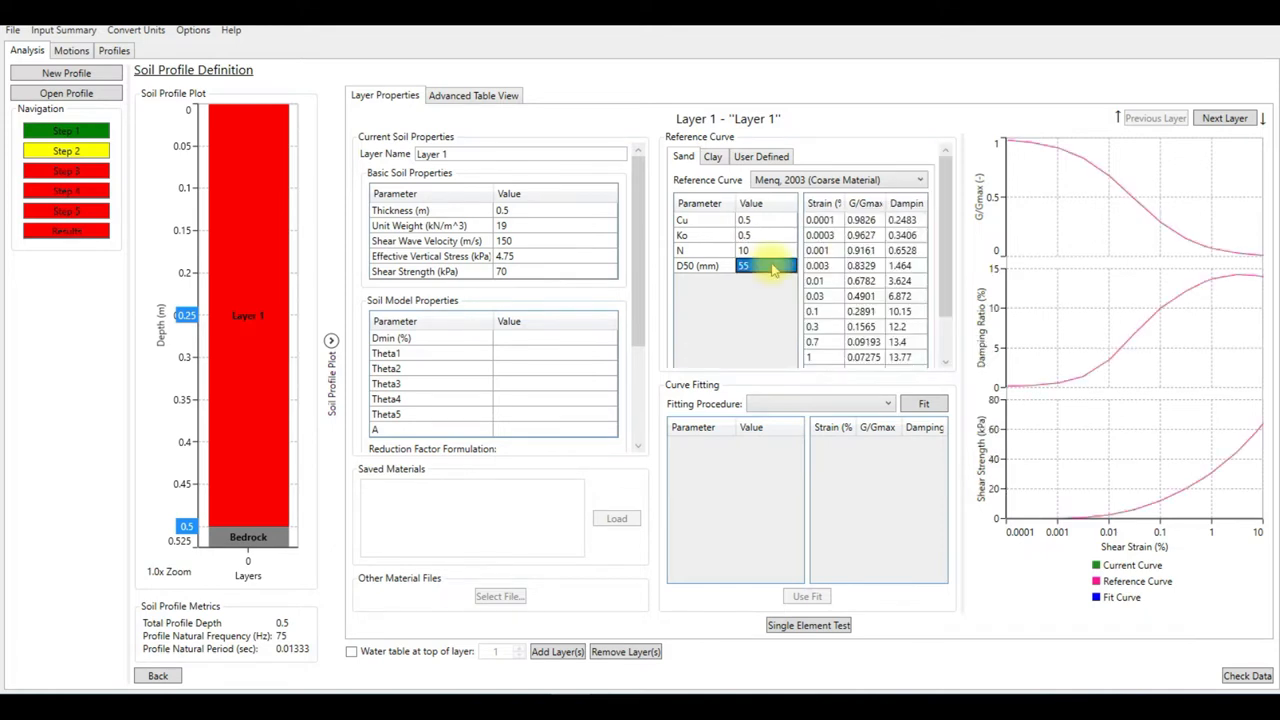
{"action": "left_click", "coordinate": [773, 404]}
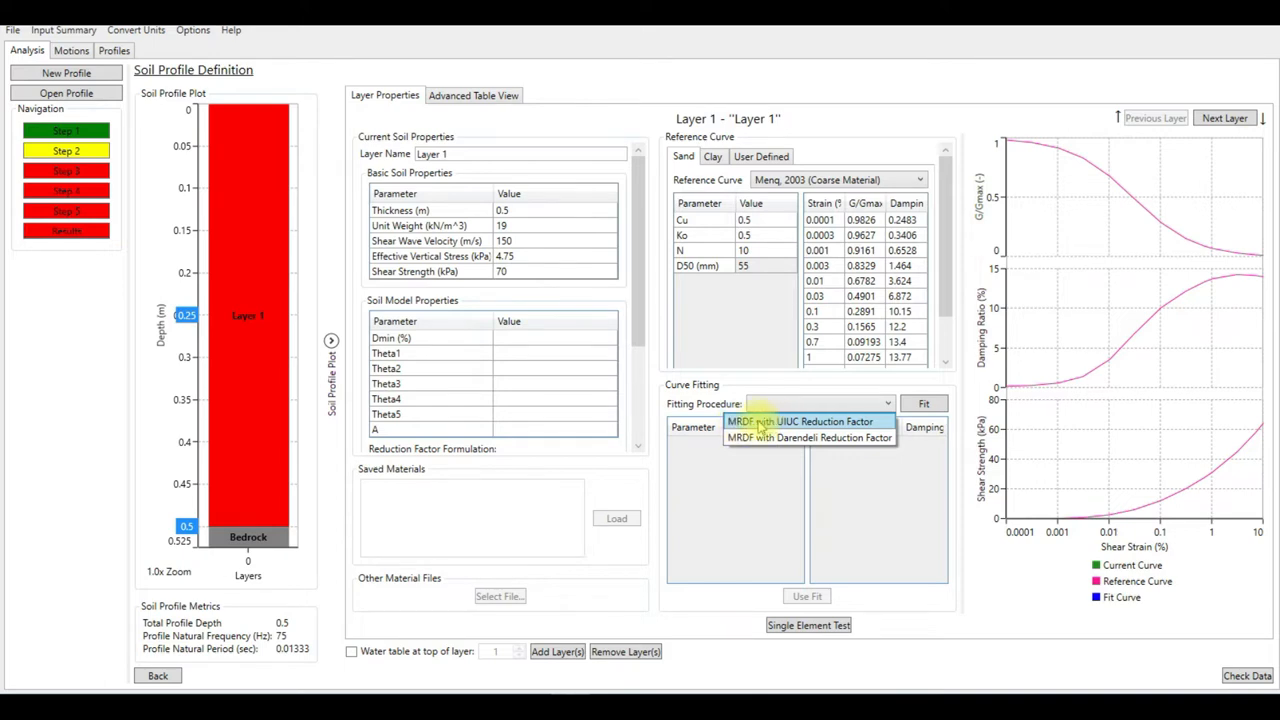
{"action": "left_click", "coordinate": [760, 422]}
Fit the MRDF-UIUC model with default limits, use the fit for Layer 1, plot the curves and start adding a layer
{"action": "left_click", "coordinate": [923, 403]}
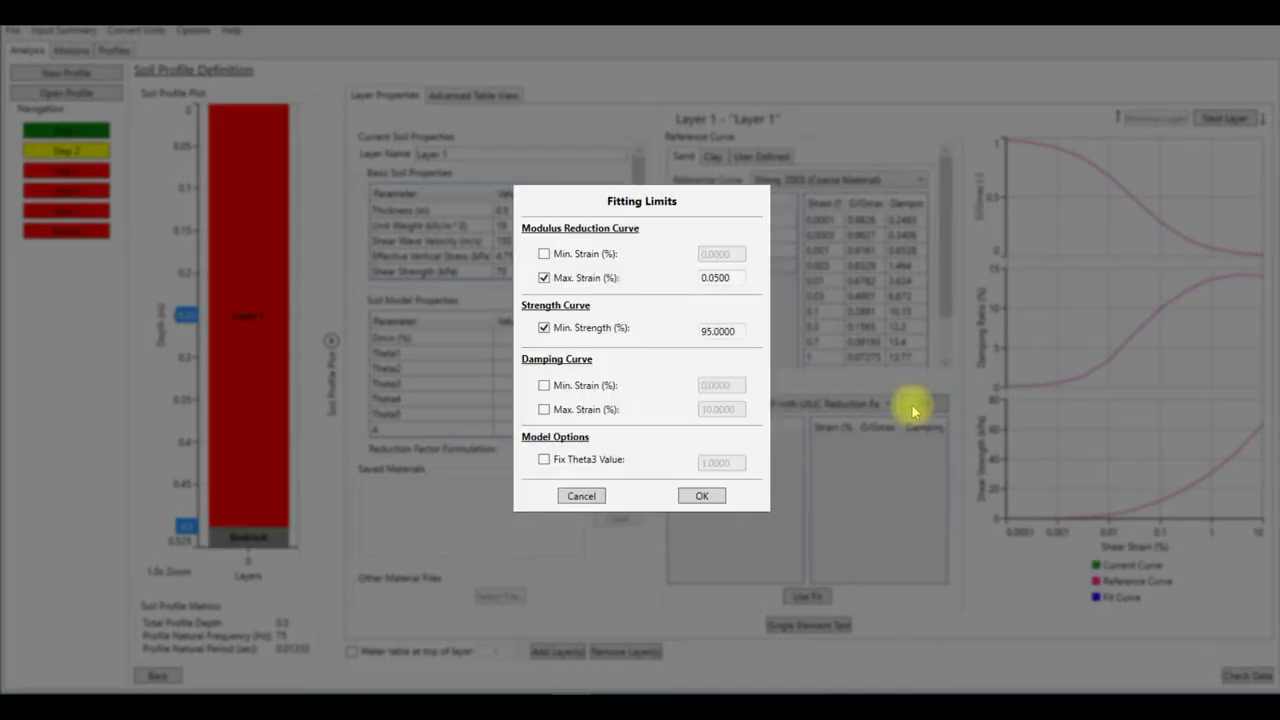
{"action": "left_click", "coordinate": [700, 497]}
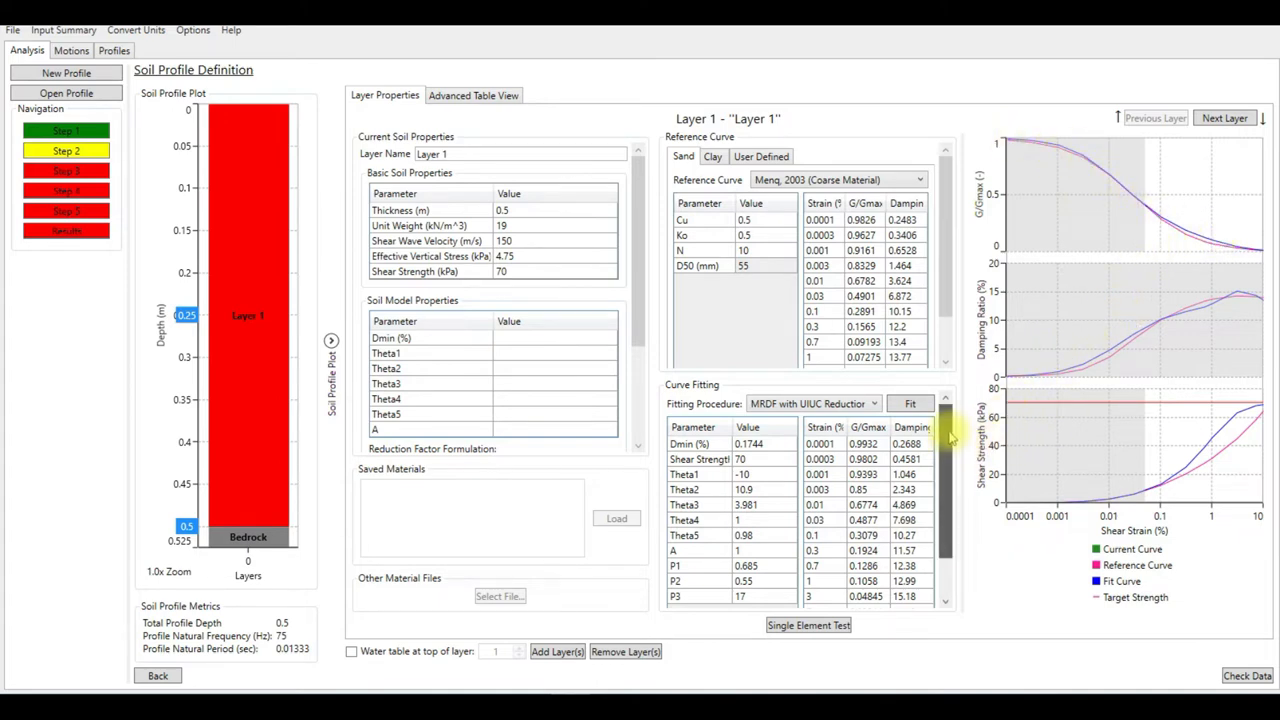
{"action": "left_click_drag", "start_coordinate": [945, 445], "coordinate": [948, 487]}
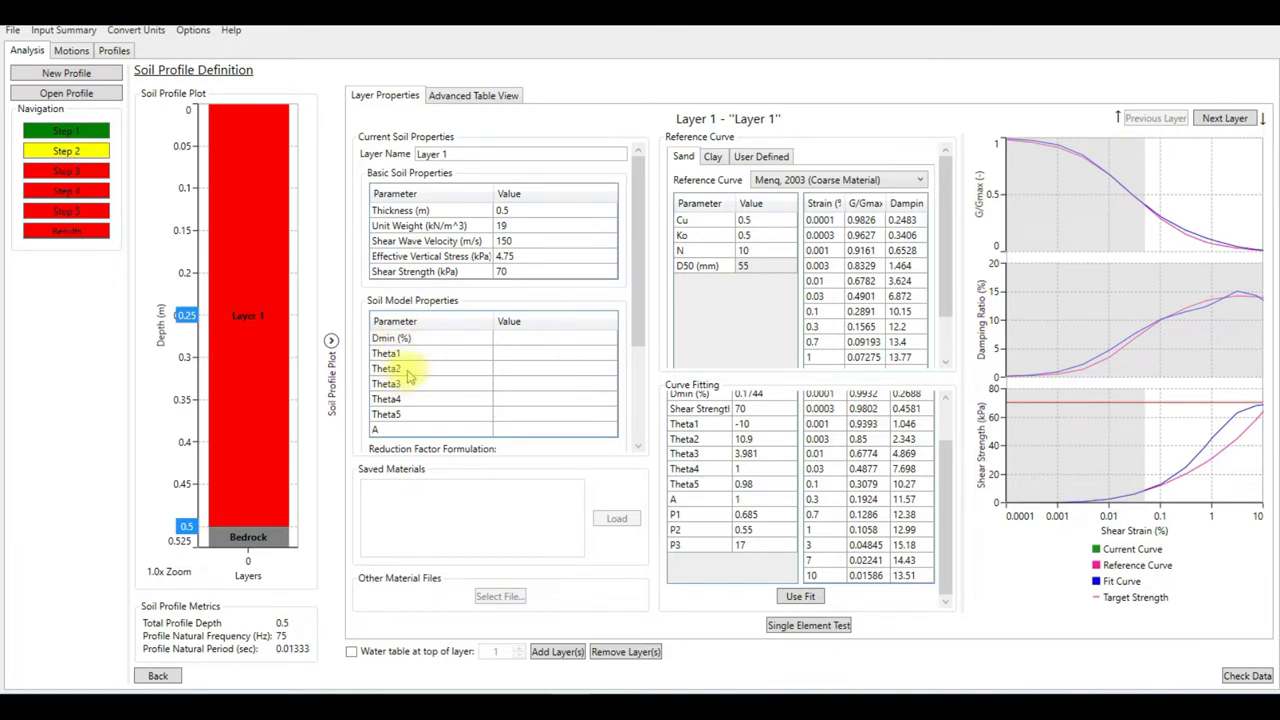
{"action": "left_click", "coordinate": [800, 596]}
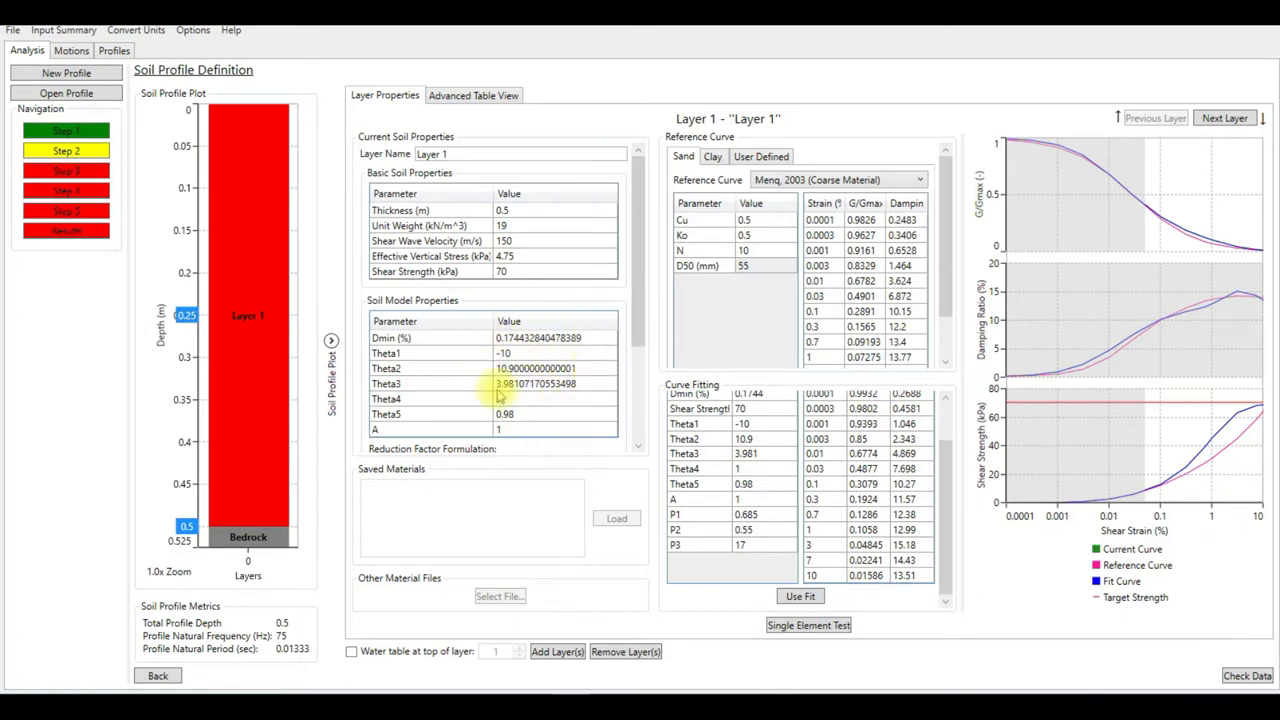
{"action": "left_click_drag", "start_coordinate": [640, 250], "coordinate": [640, 345]}
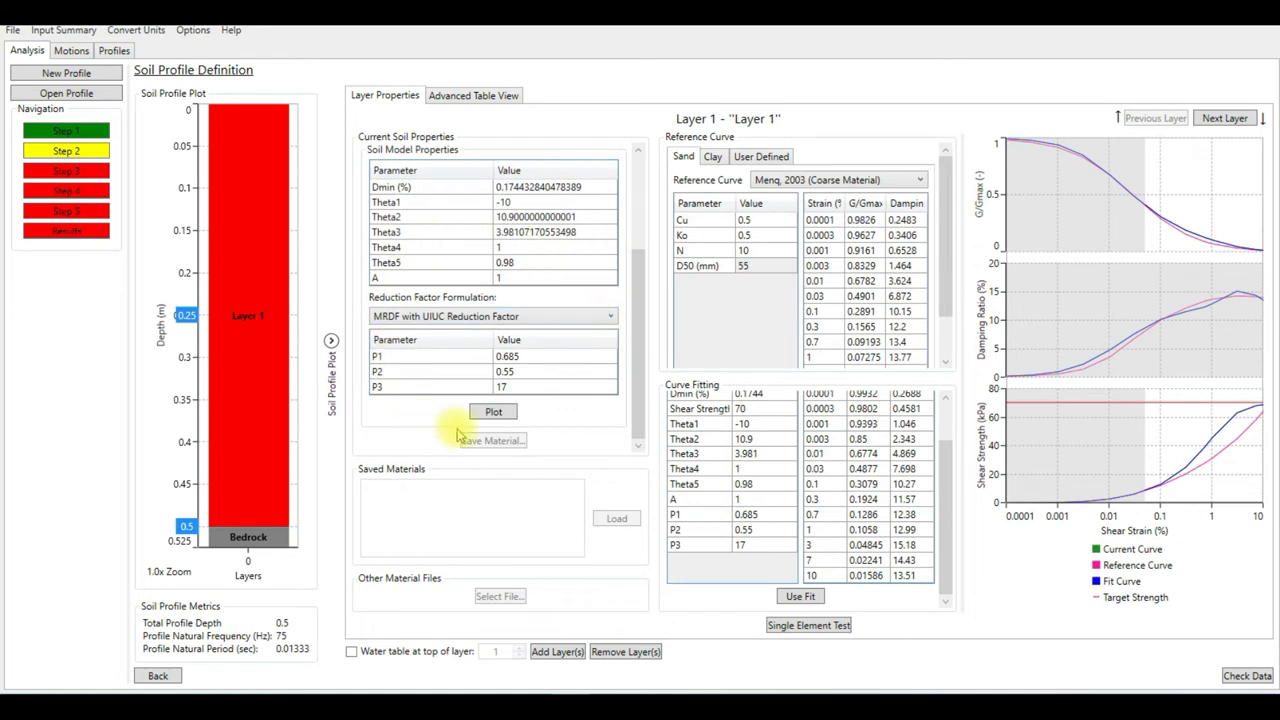
{"action": "left_click", "coordinate": [494, 412]}
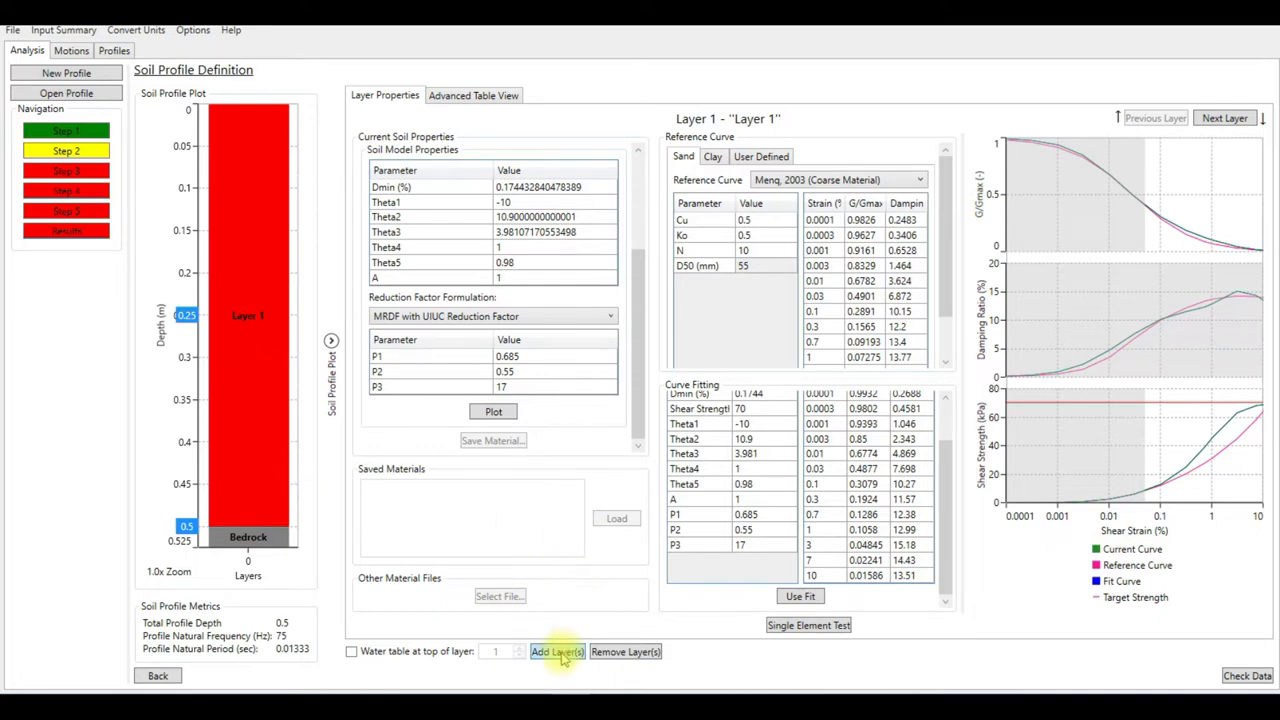
{"action": "left_click", "coordinate": [557, 651]}
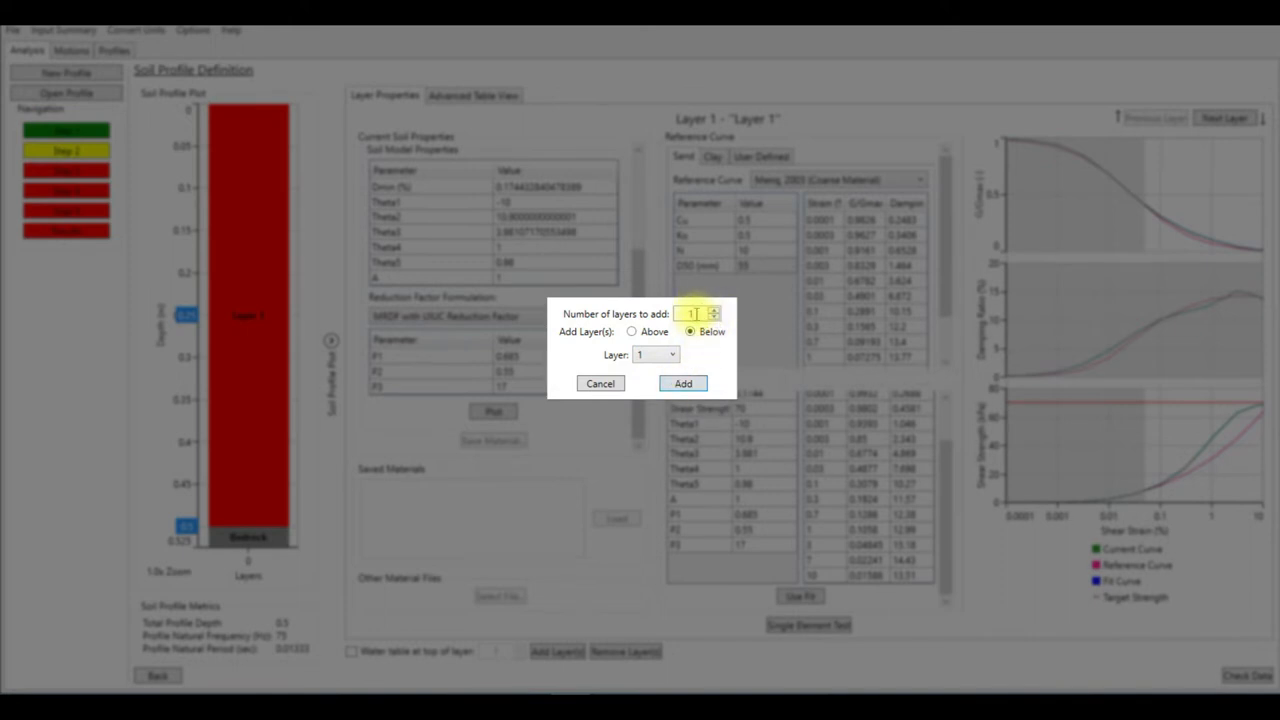
Add one layer below Layer 1, review both layers and the Advanced Table View, then return to Layer 2's properties
{"action": "left_click", "coordinate": [682, 384]}
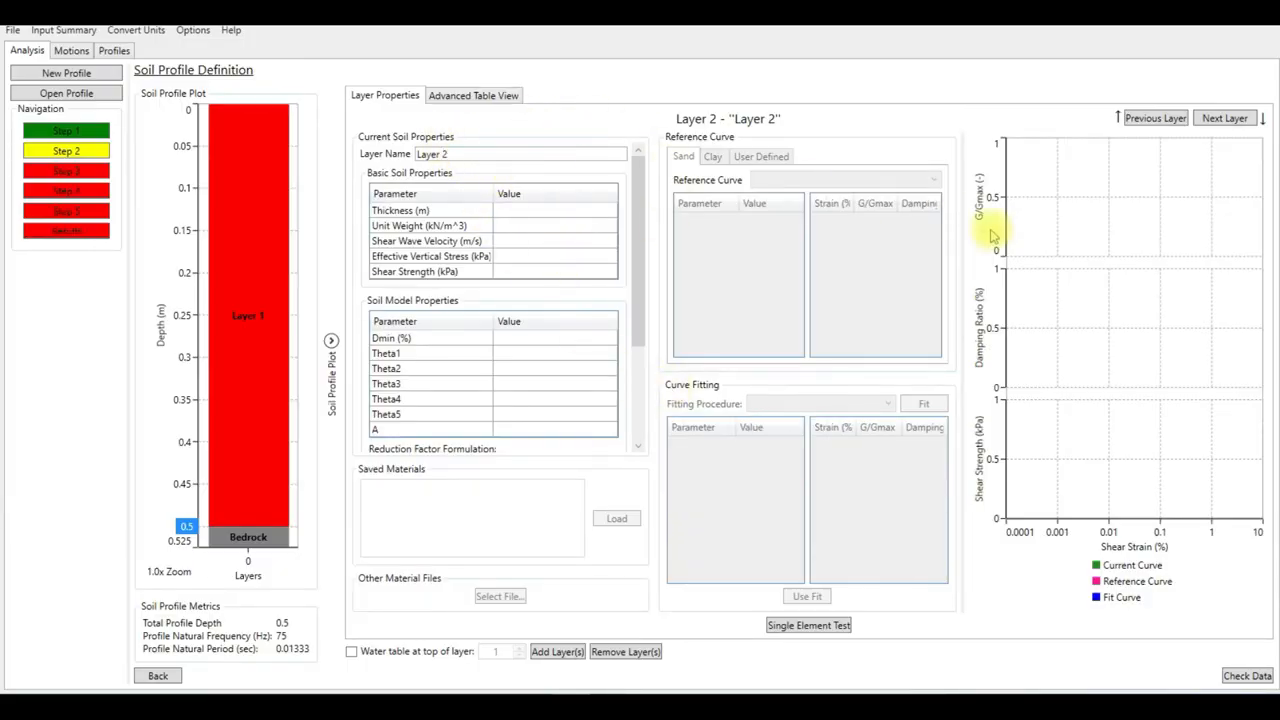
{"action": "left_click", "coordinate": [1155, 118]}
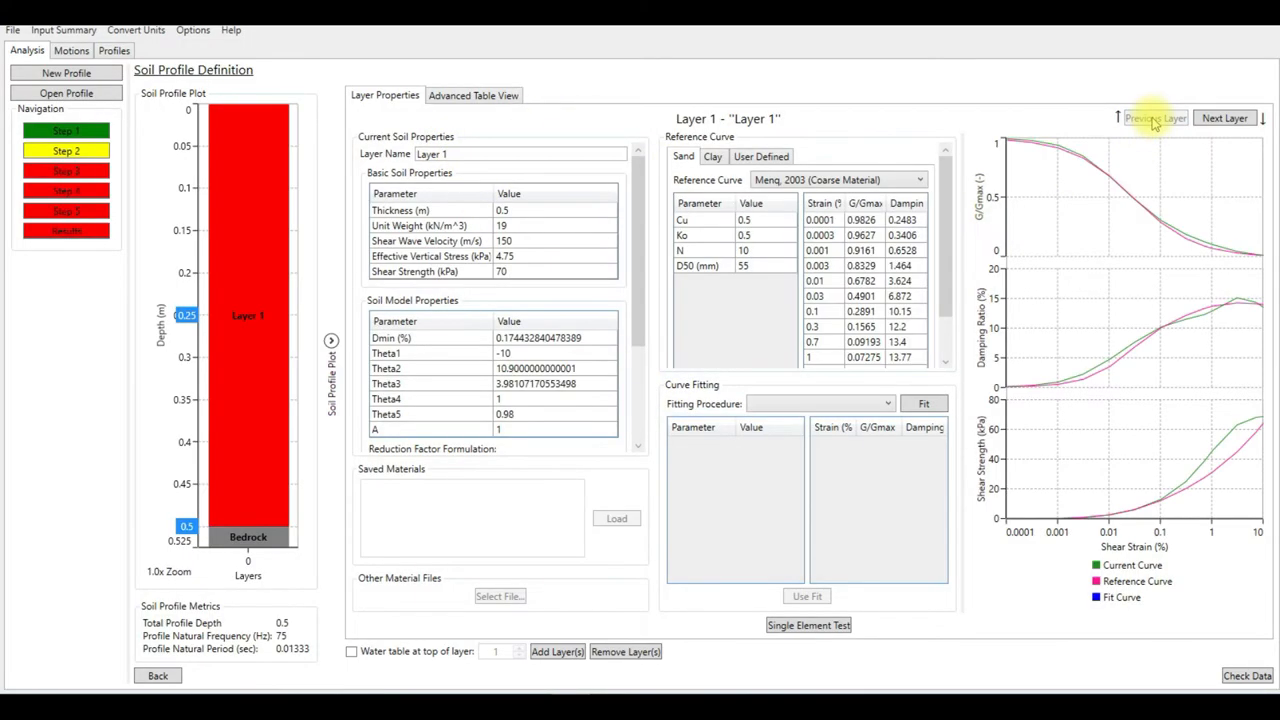
{"action": "left_click", "coordinate": [1225, 118]}
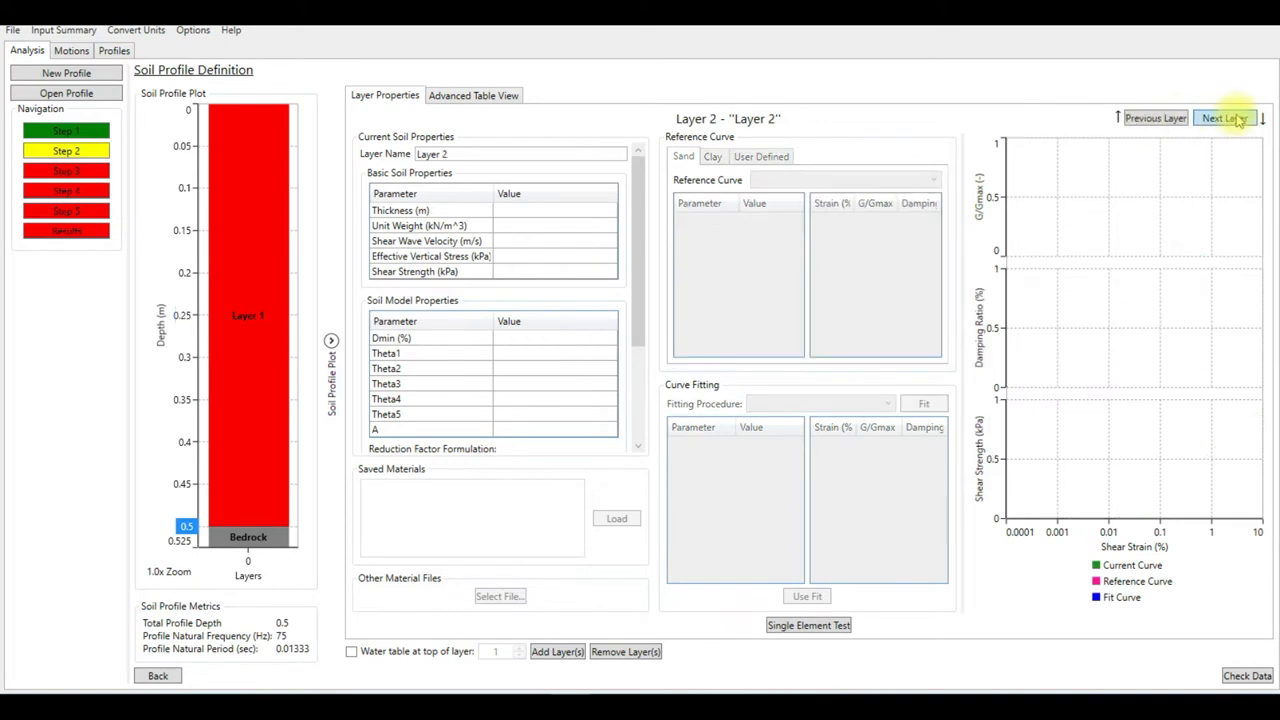
{"action": "left_click", "coordinate": [1155, 118]}
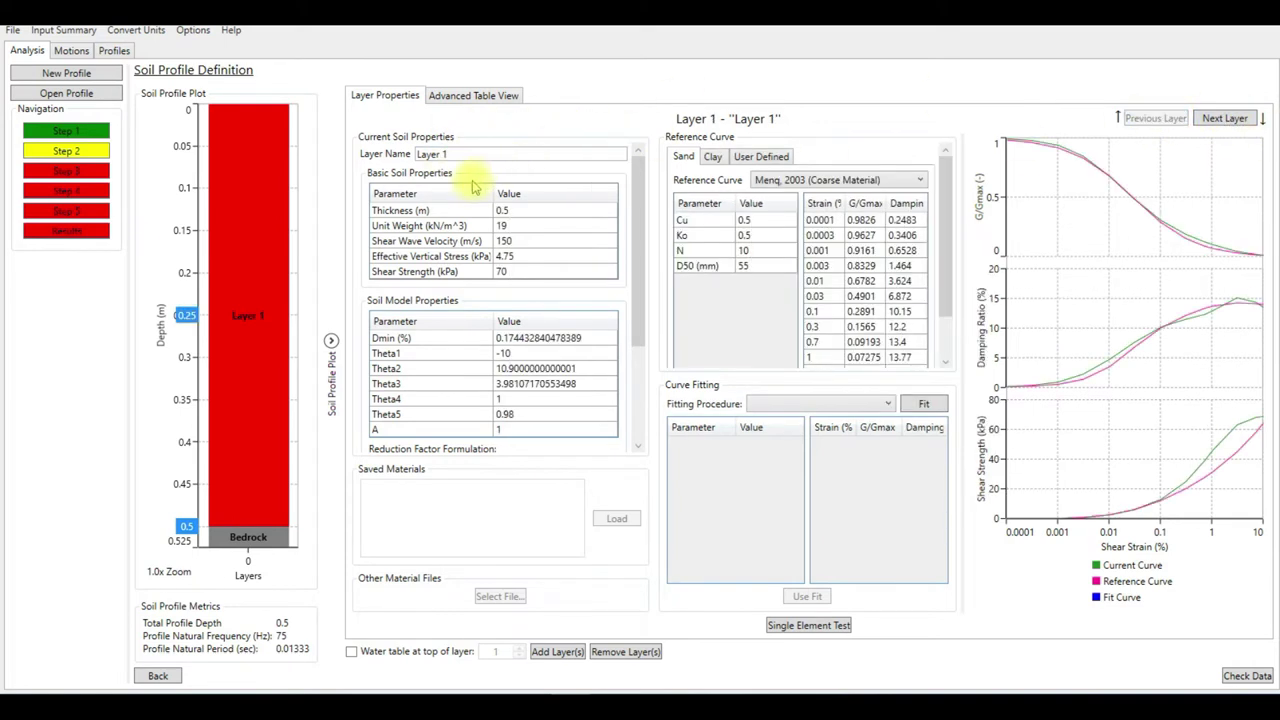
{"action": "left_click", "coordinate": [1225, 118]}
{"action": "left_click", "coordinate": [490, 96]}
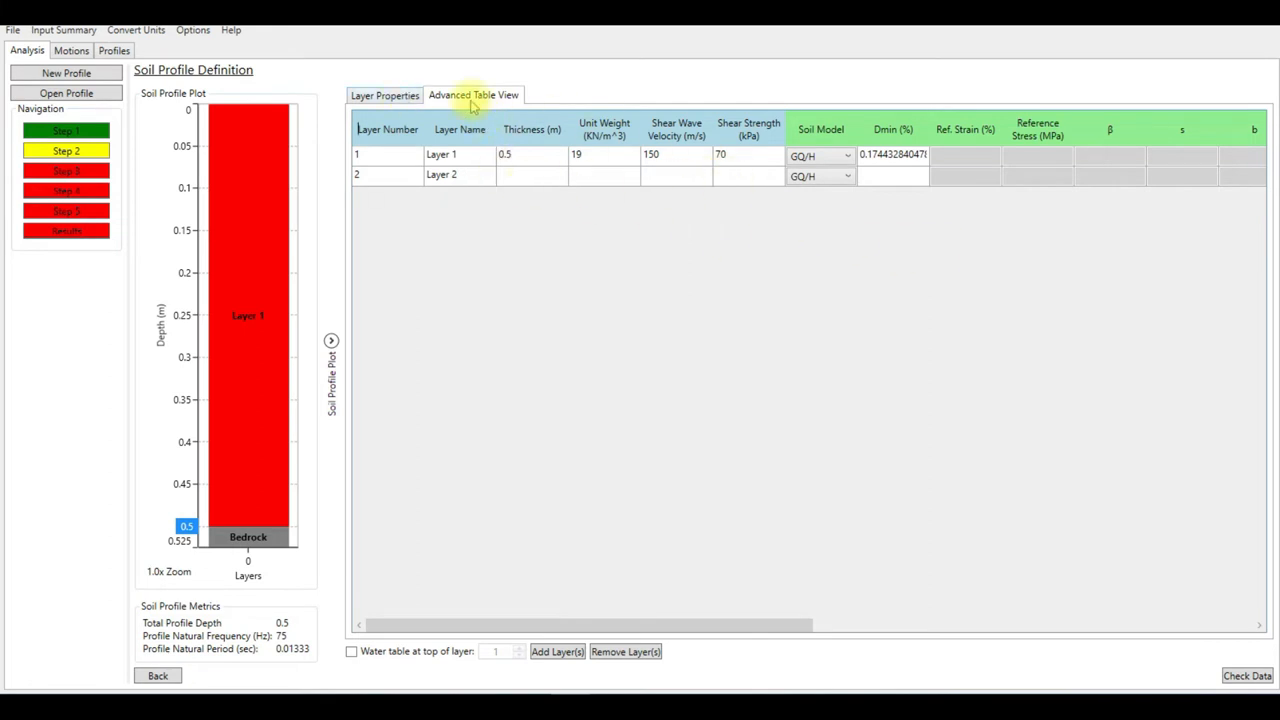
{"action": "left_click", "coordinate": [385, 95]}
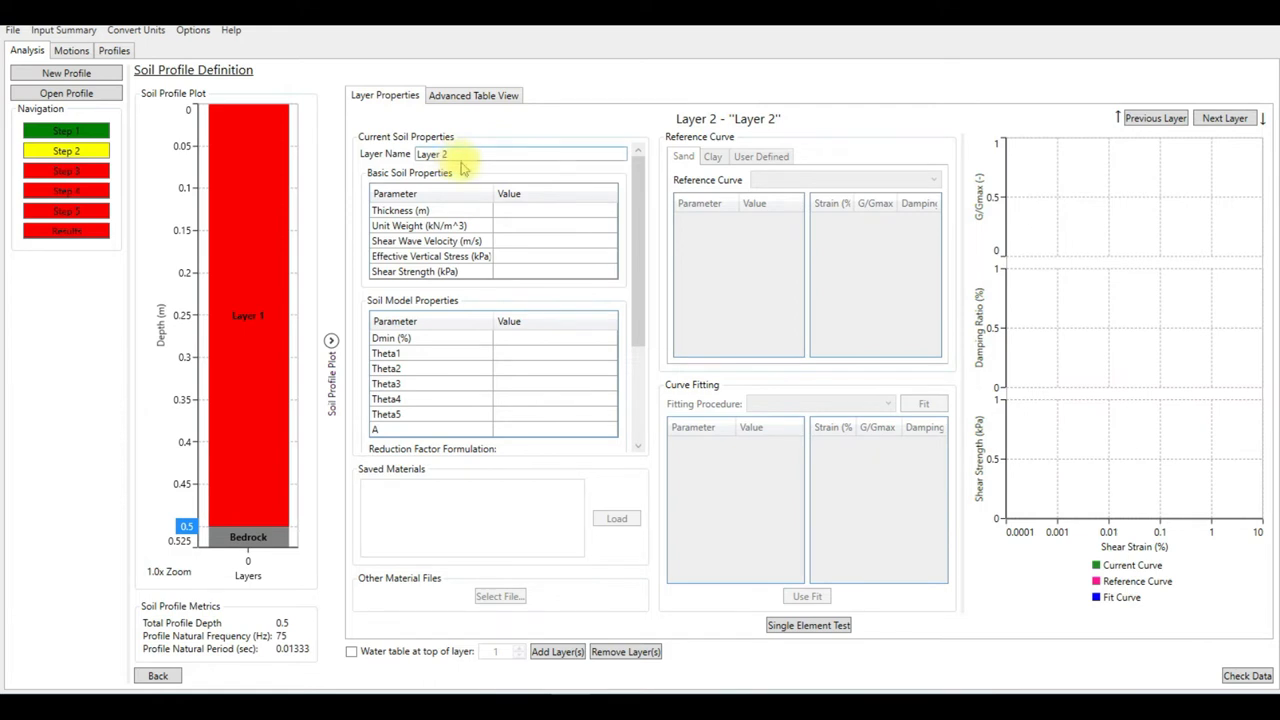
Enter Layer 2 thickness 0.5 m, unit weight 20, shear wave velocity 178 and shear strength 78
{"action": "double_click", "coordinate": [520, 210]}
{"action": "type", "text": "0.5"}
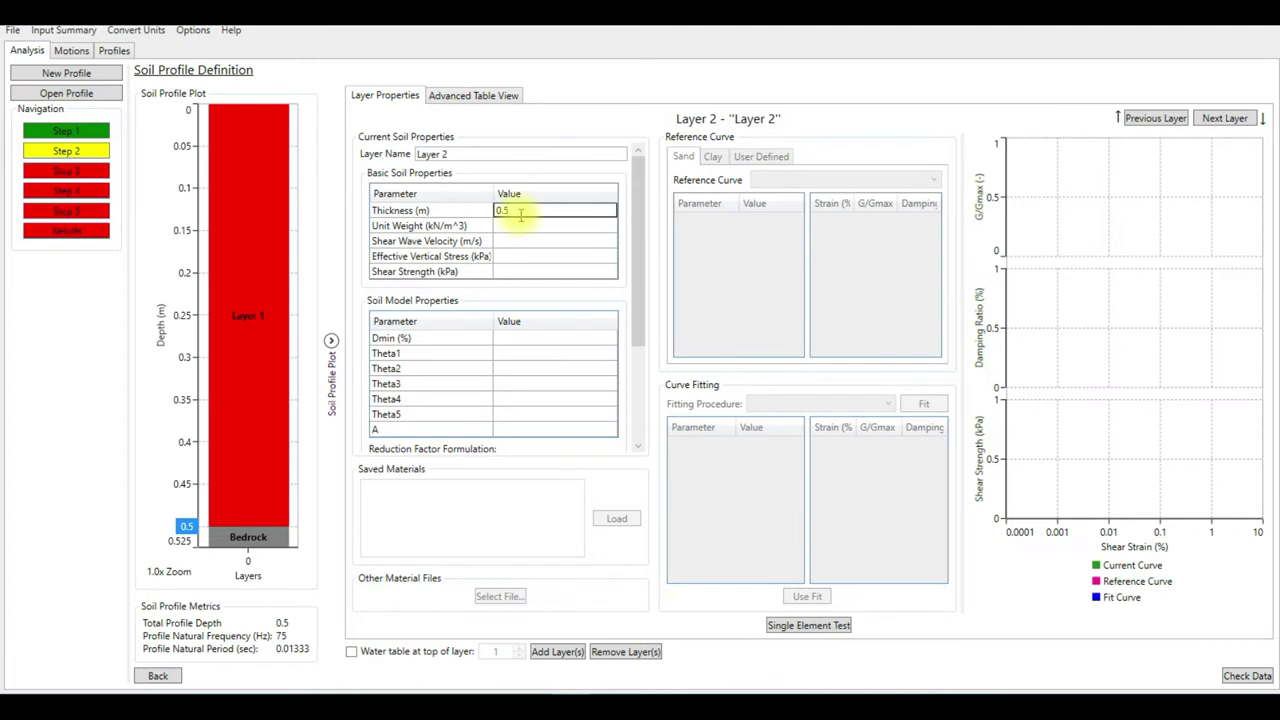
{"action": "left_click", "coordinate": [530, 228]}
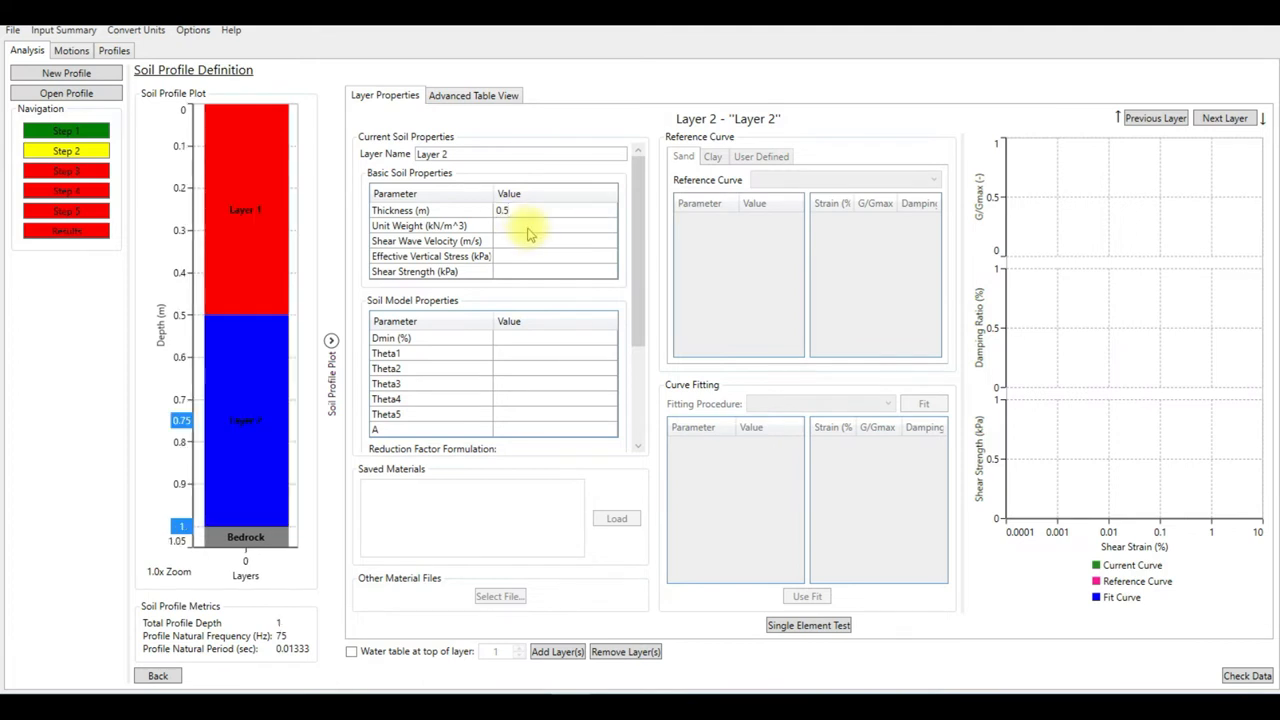
{"action": "type", "text": "20"}
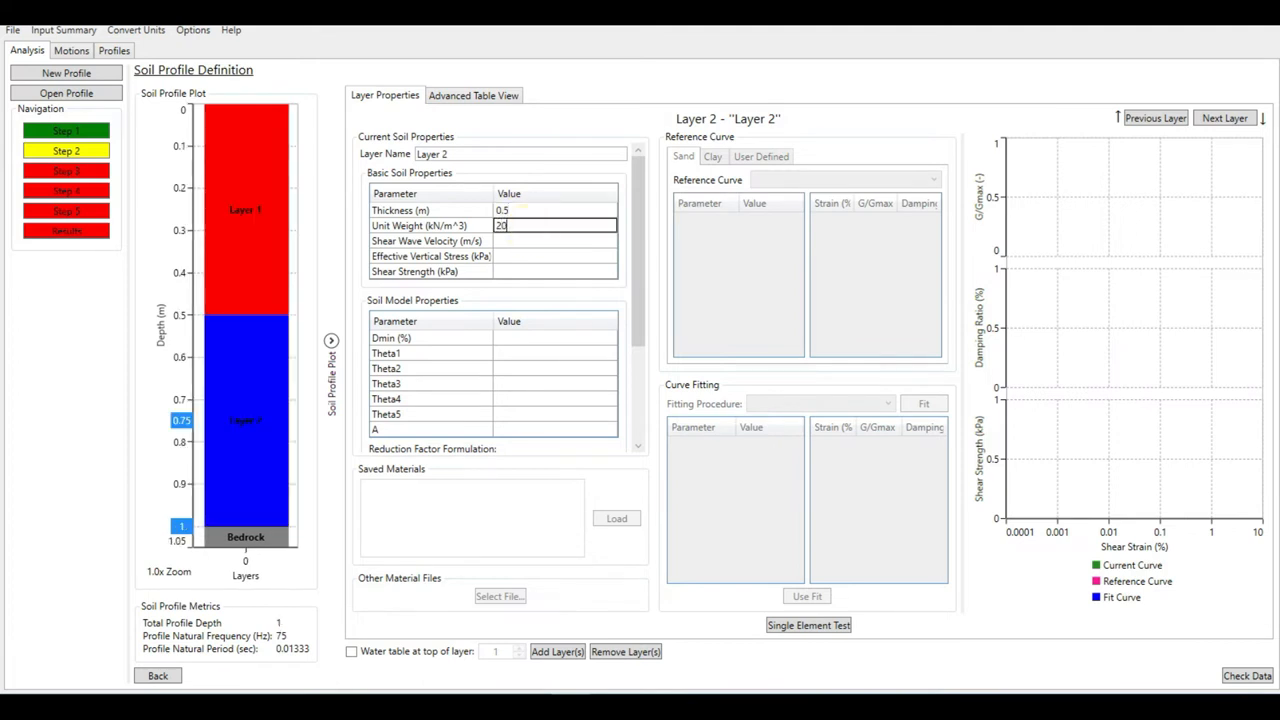
{"action": "key", "text": "Return"}
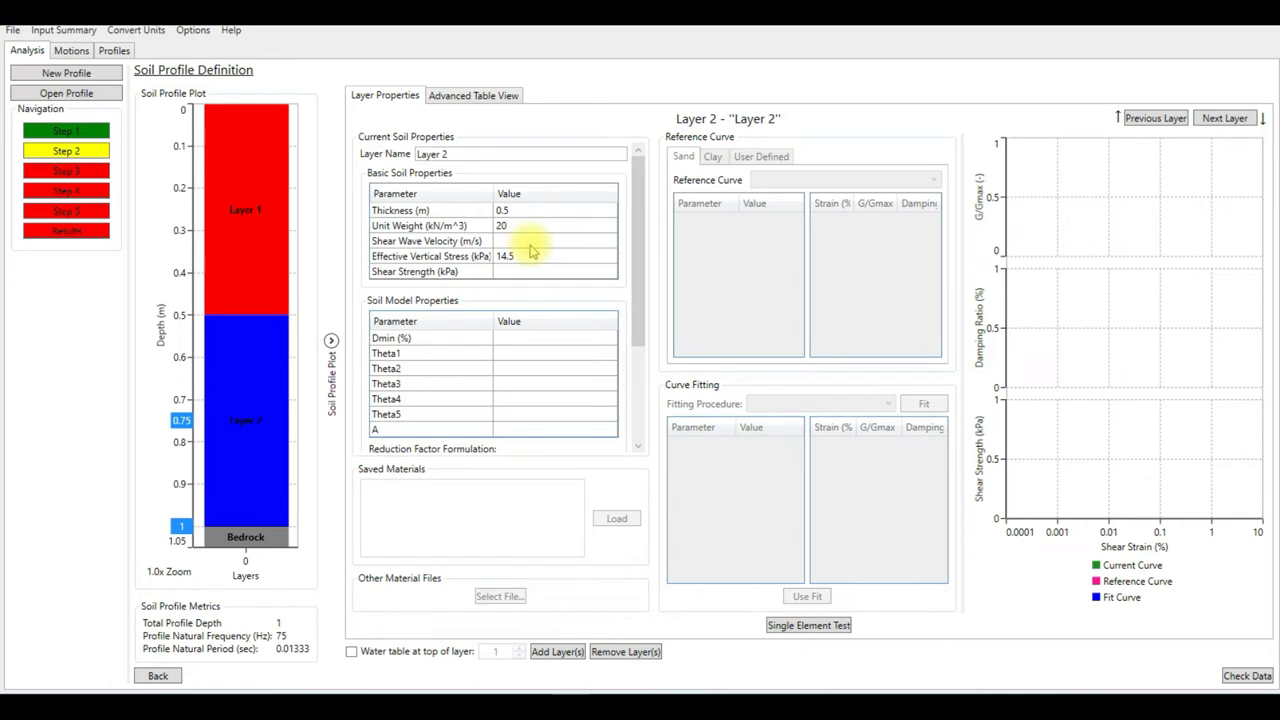
{"action": "left_click", "coordinate": [530, 242]}
{"action": "type", "text": "1"}
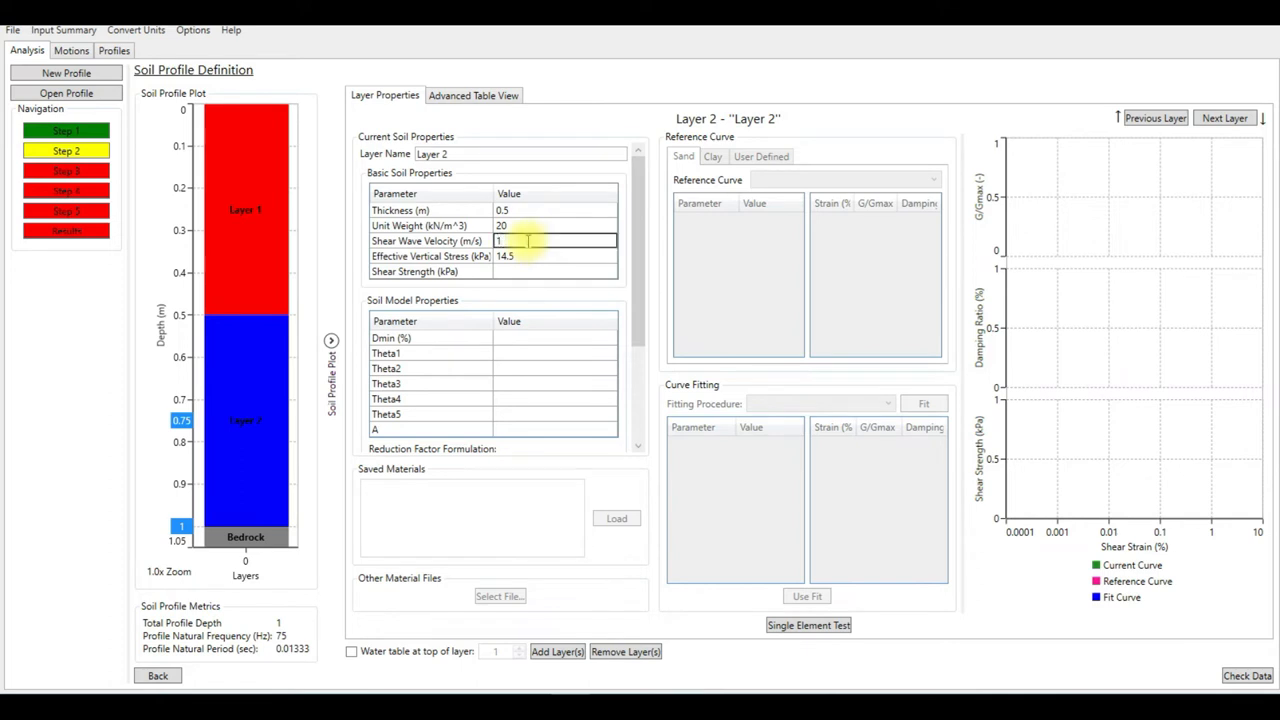
{"action": "type", "text": "78"}
{"action": "key", "text": "Return"}
{"action": "left_click", "coordinate": [519, 273]}
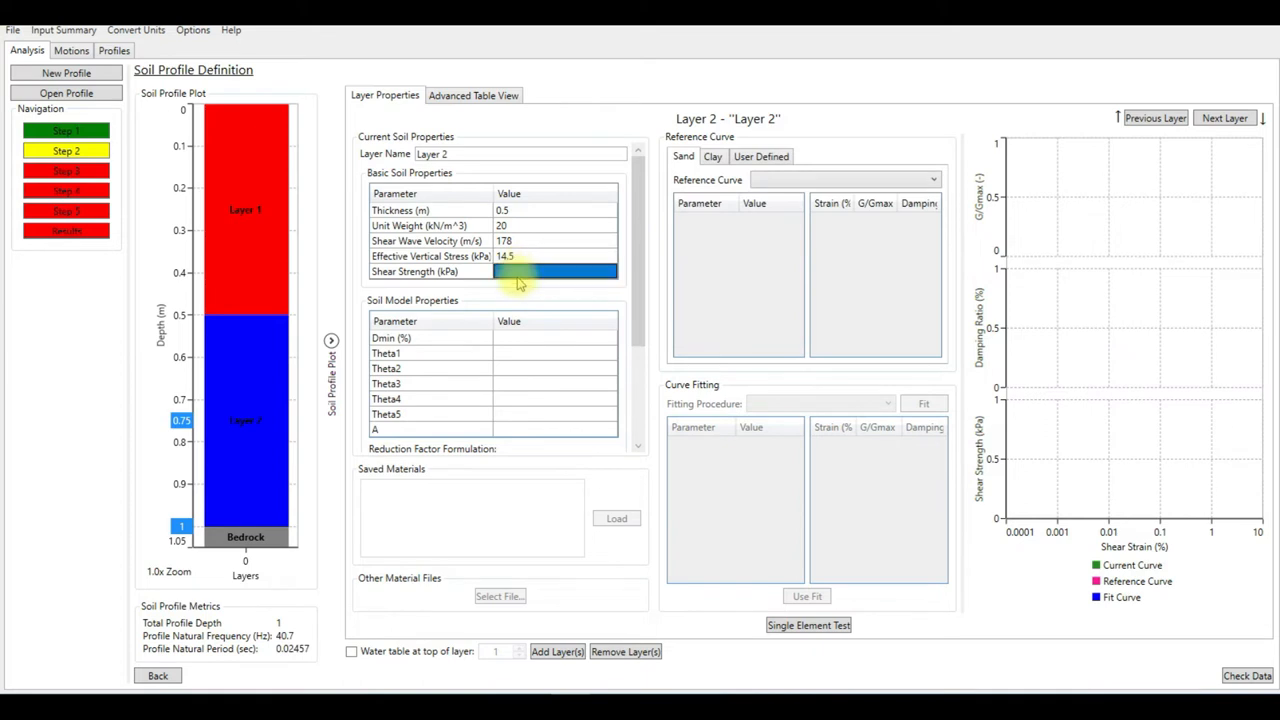
{"action": "type", "text": "7"}
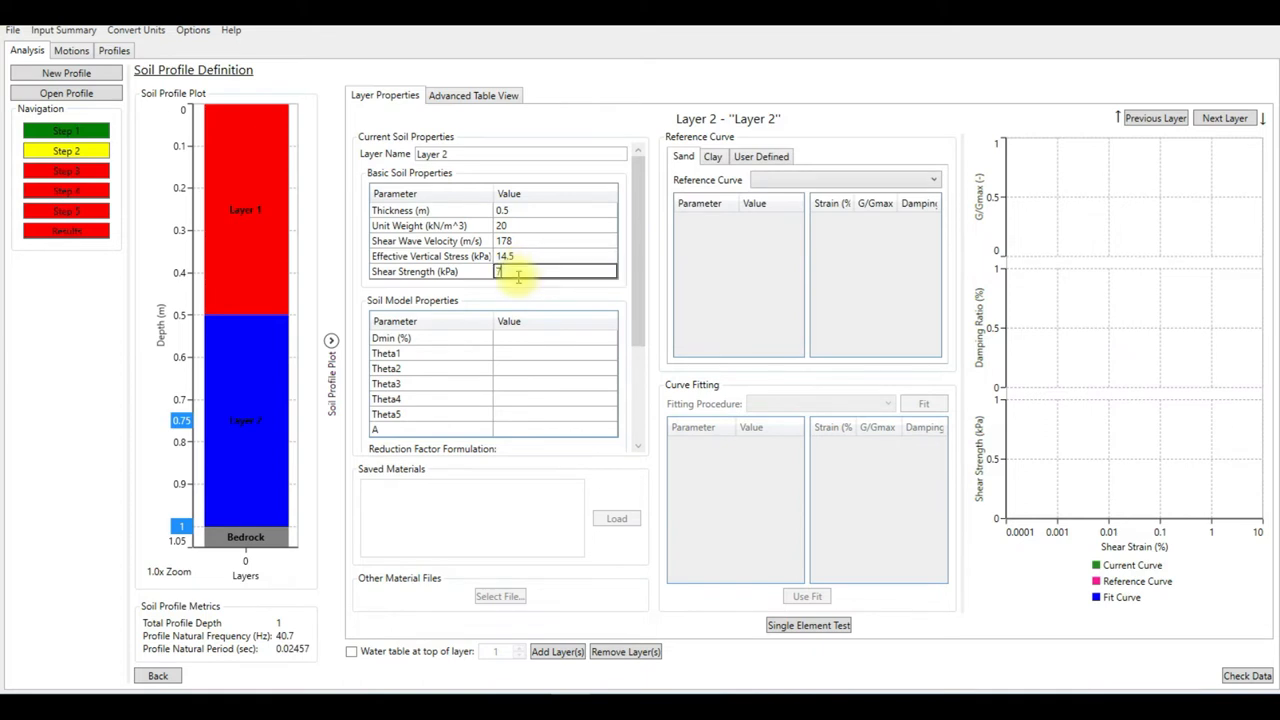
{"action": "type", "text": "8"}
{"action": "left_click", "coordinate": [800, 181]}
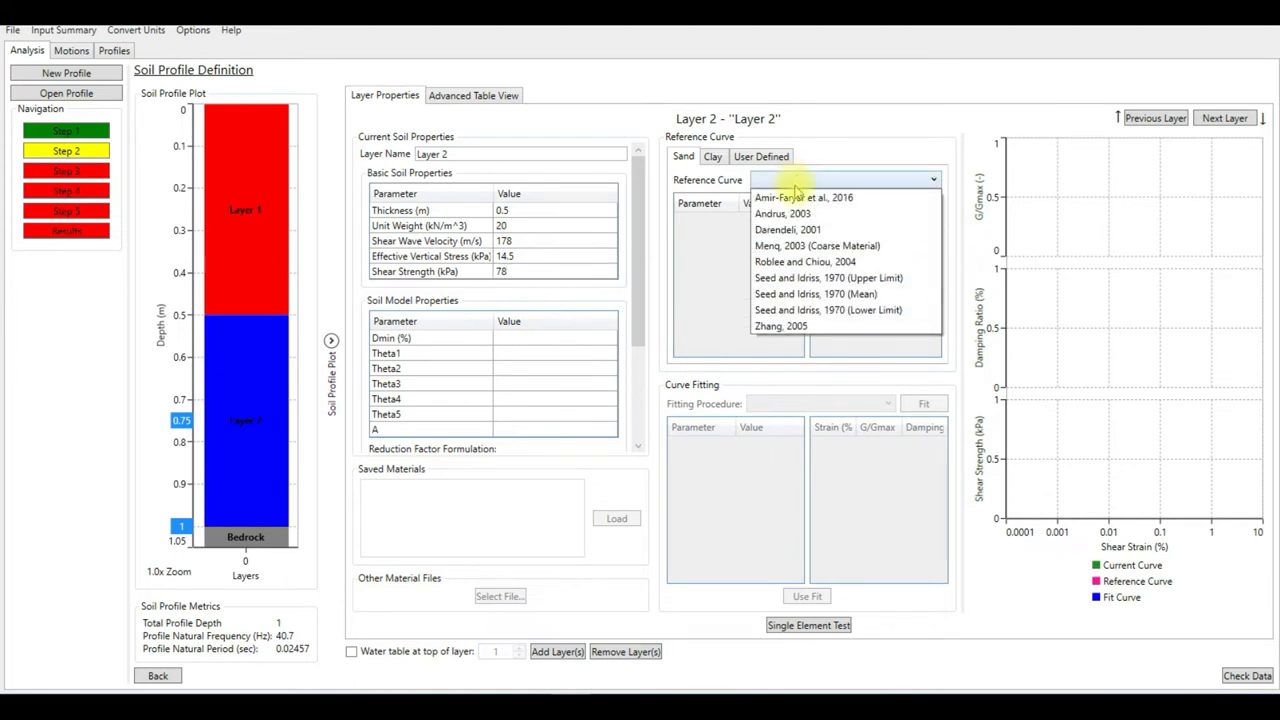
Choose Menq, 2003 (Coarse Material) for Layer 2 with Cu 0.6, Ko 0.5 and D50 70 mm
{"action": "left_click", "coordinate": [816, 246]}
{"action": "left_click", "coordinate": [770, 220]}
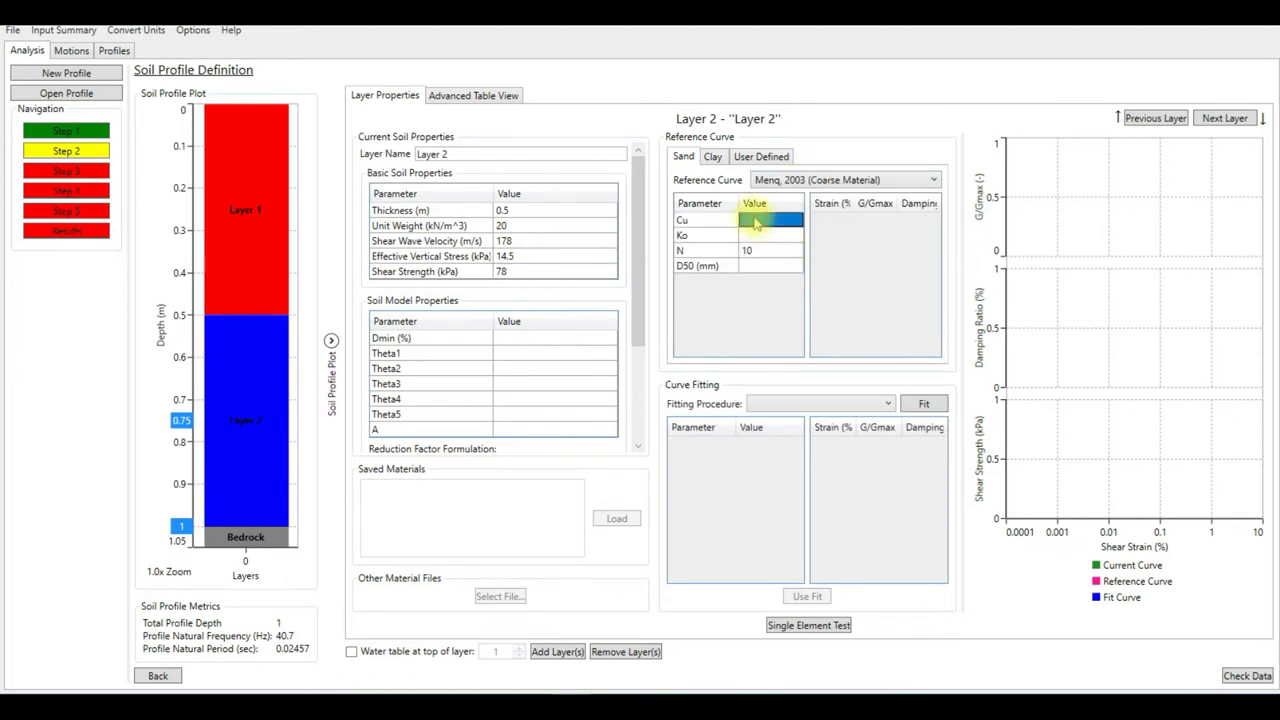
{"action": "type", "text": "0.6"}
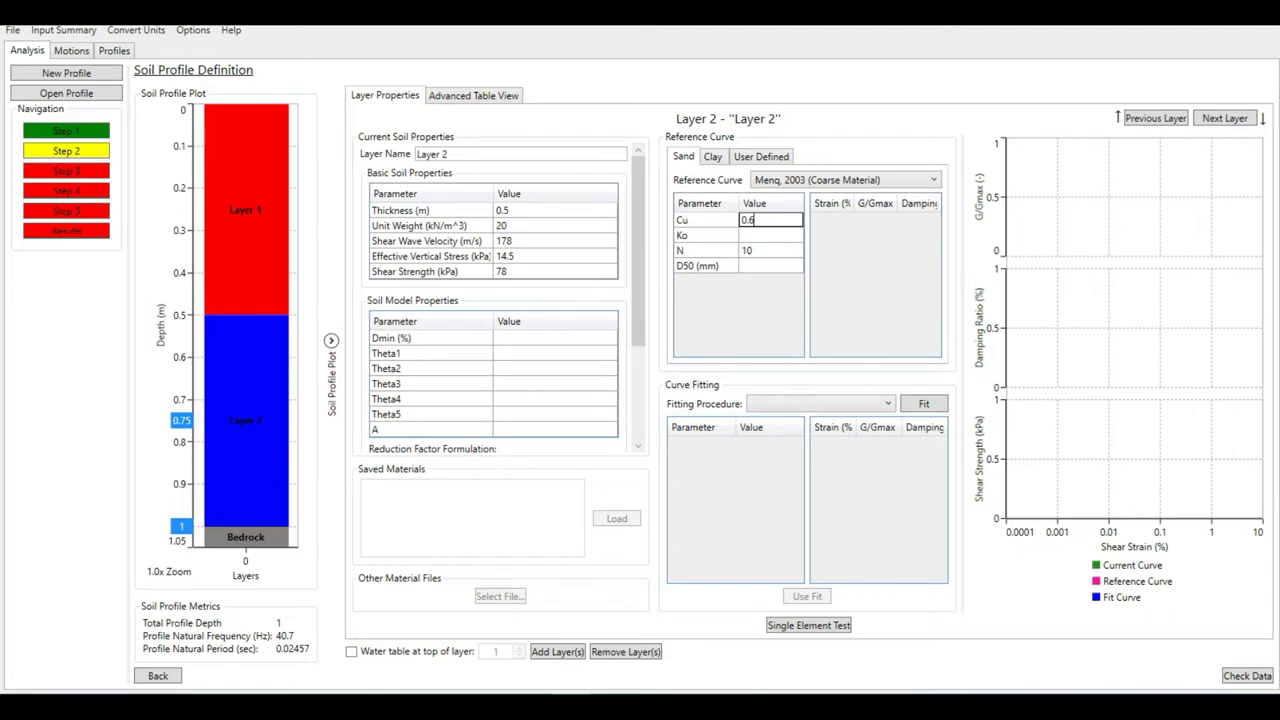
{"action": "left_click", "coordinate": [770, 235]}
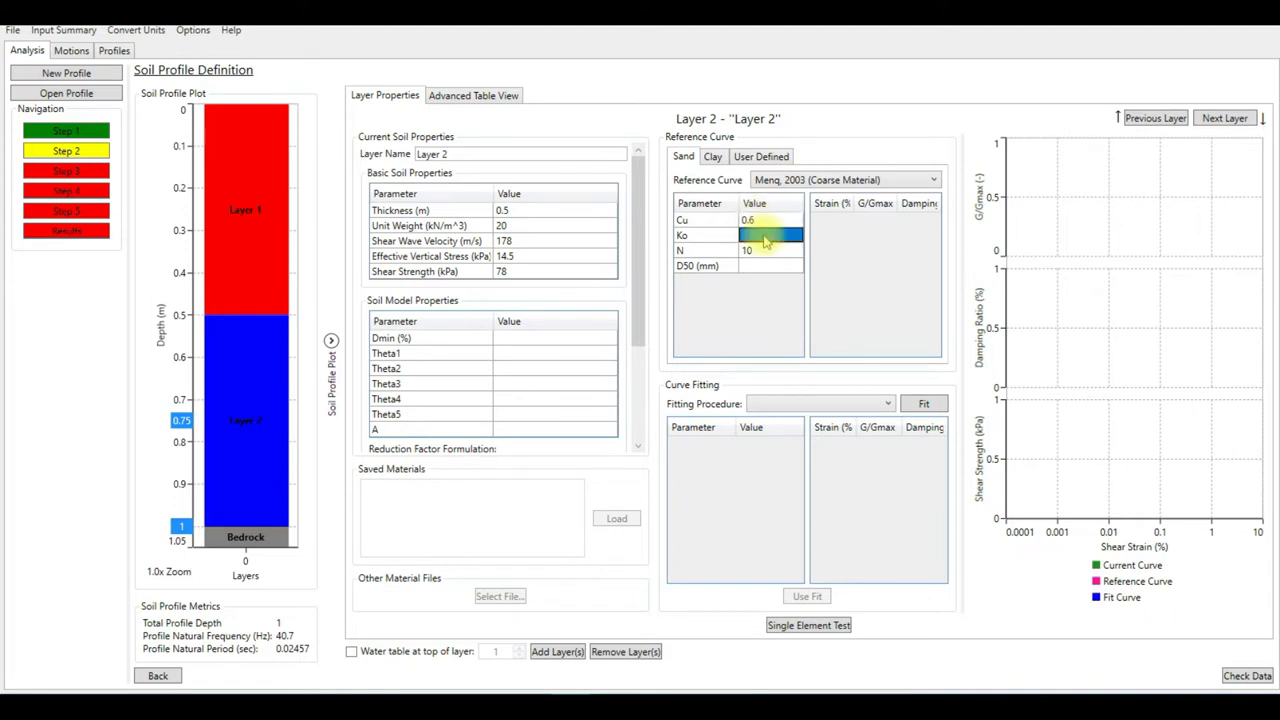
{"action": "type", "text": "0.5"}
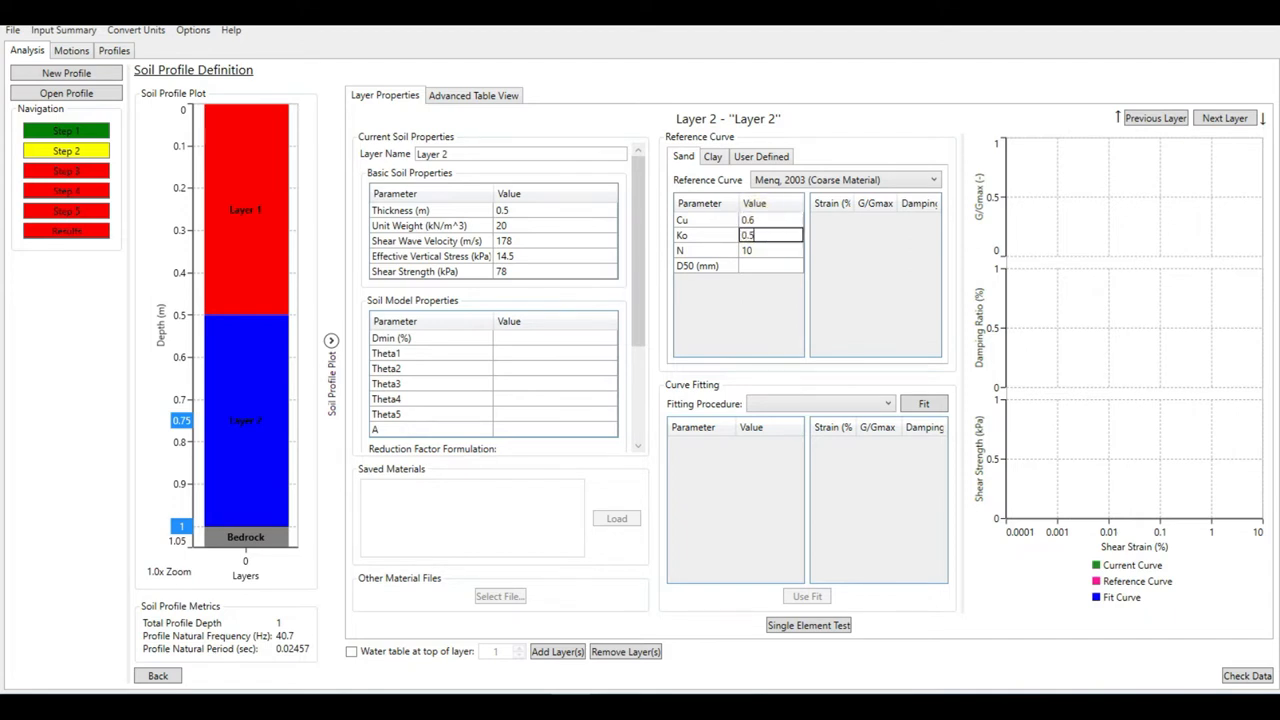
{"action": "left_click", "coordinate": [770, 266]}
{"action": "type", "text": "7"}
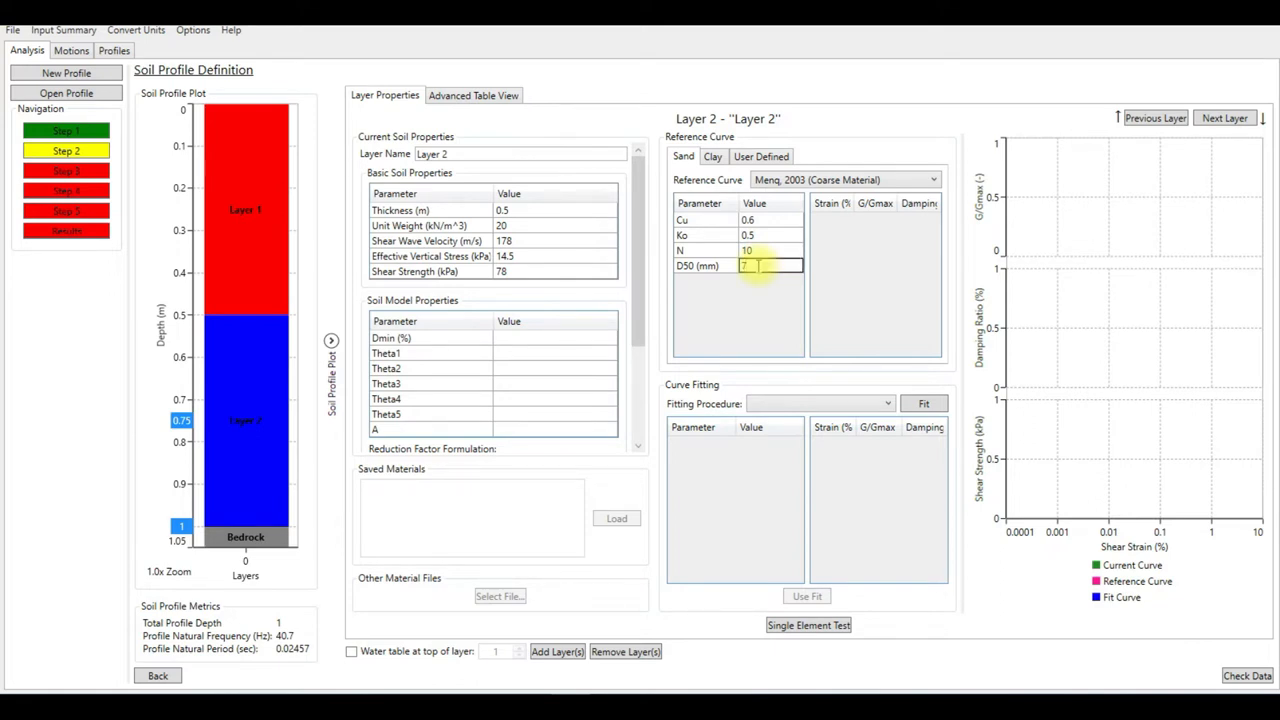
{"action": "type", "text": "0"}
{"action": "key", "text": "Return"}
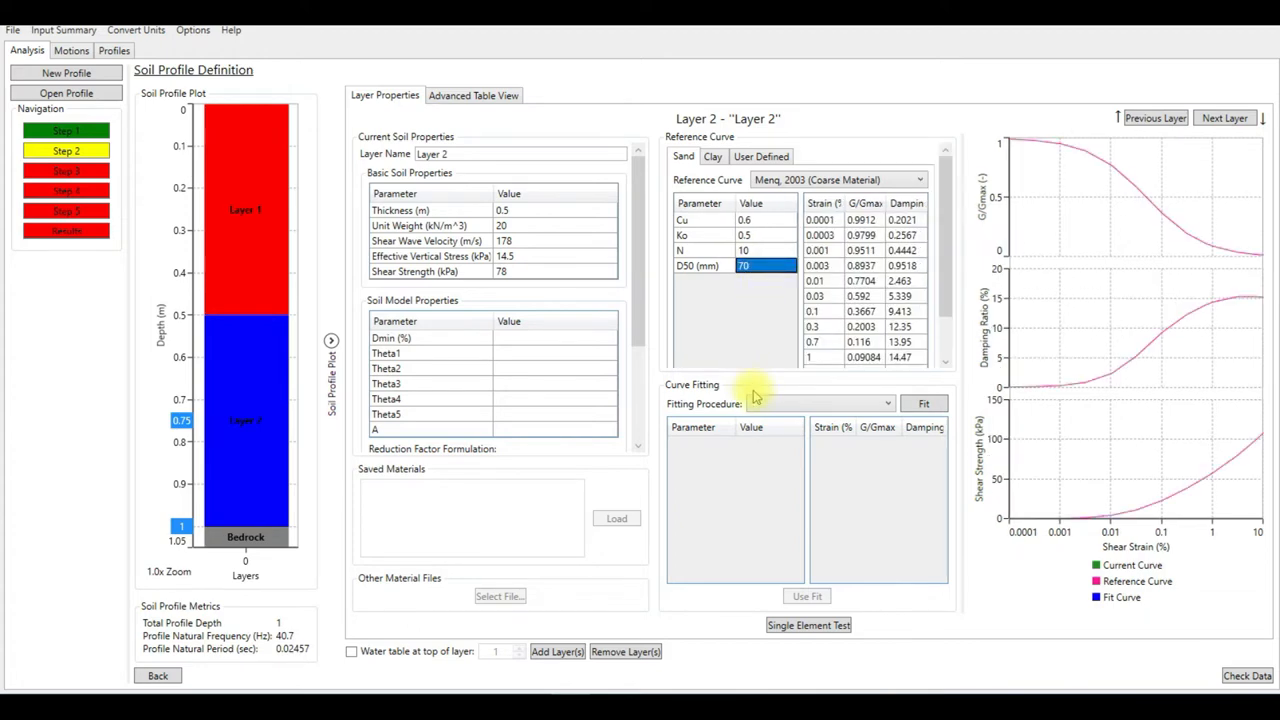
{"action": "left_click", "coordinate": [766, 403]}
Fit Layer 2 with MRDF-UIUC using default limits, use the fit, plot the curves and move to the bedrock halfspace
{"action": "left_click", "coordinate": [766, 422]}
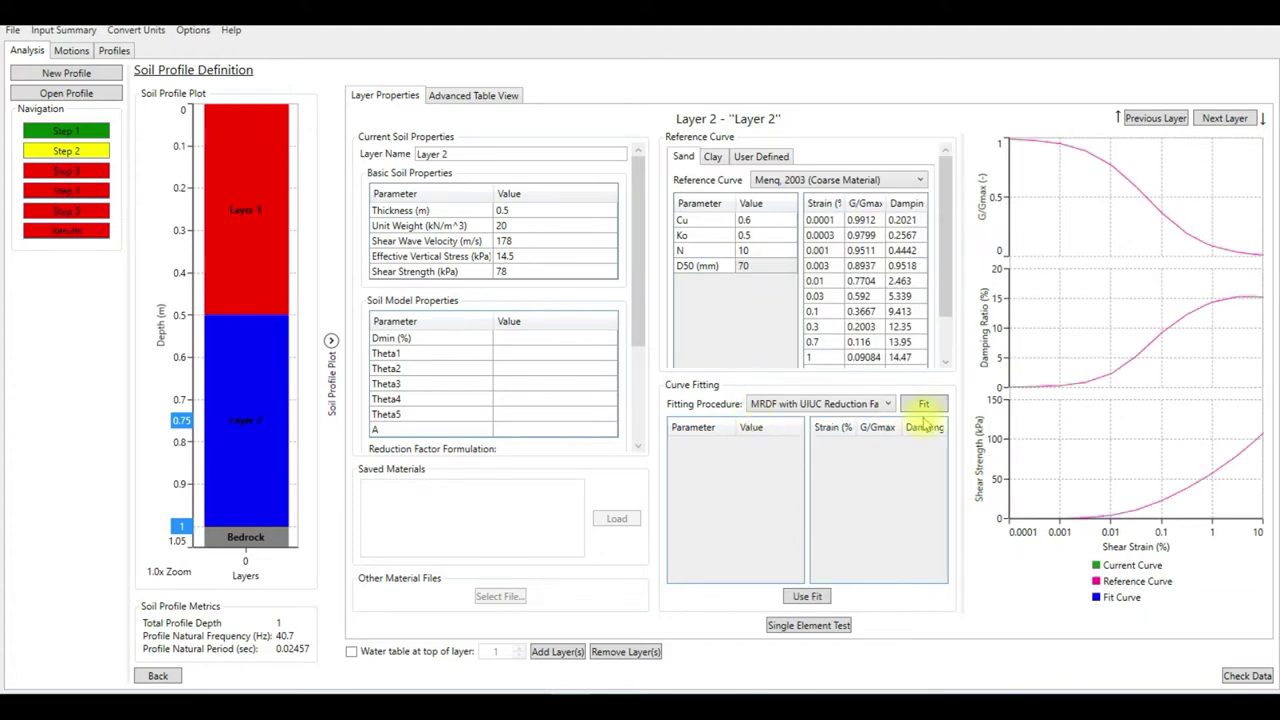
{"action": "left_click", "coordinate": [924, 403]}
{"action": "left_click", "coordinate": [708, 494]}
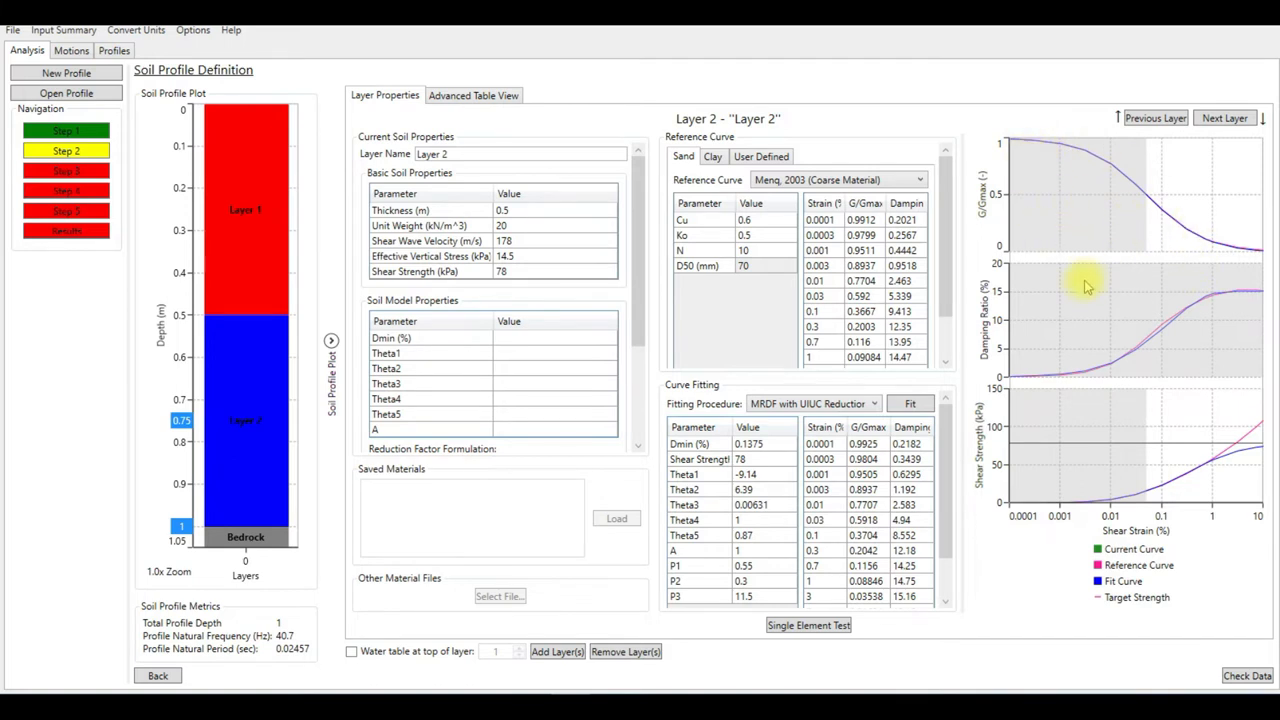
{"action": "left_click_drag", "start_coordinate": [948, 435], "coordinate": [948, 497]}
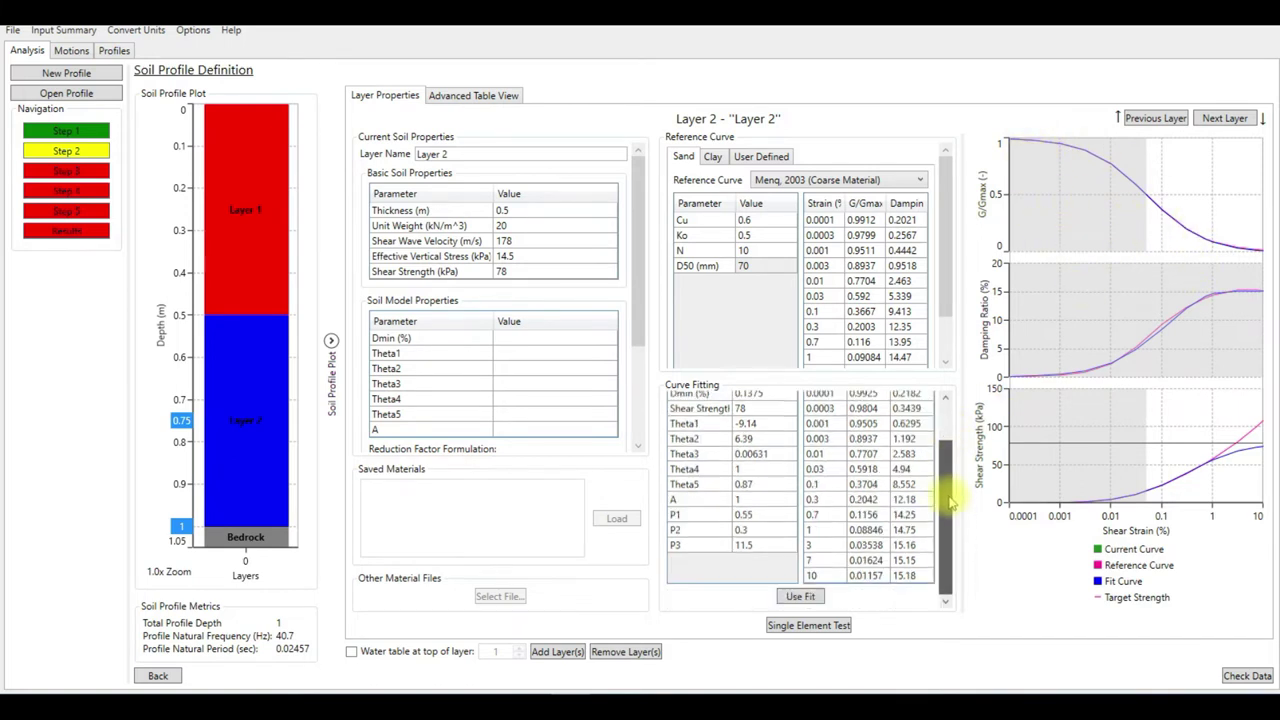
{"action": "left_click", "coordinate": [803, 597]}
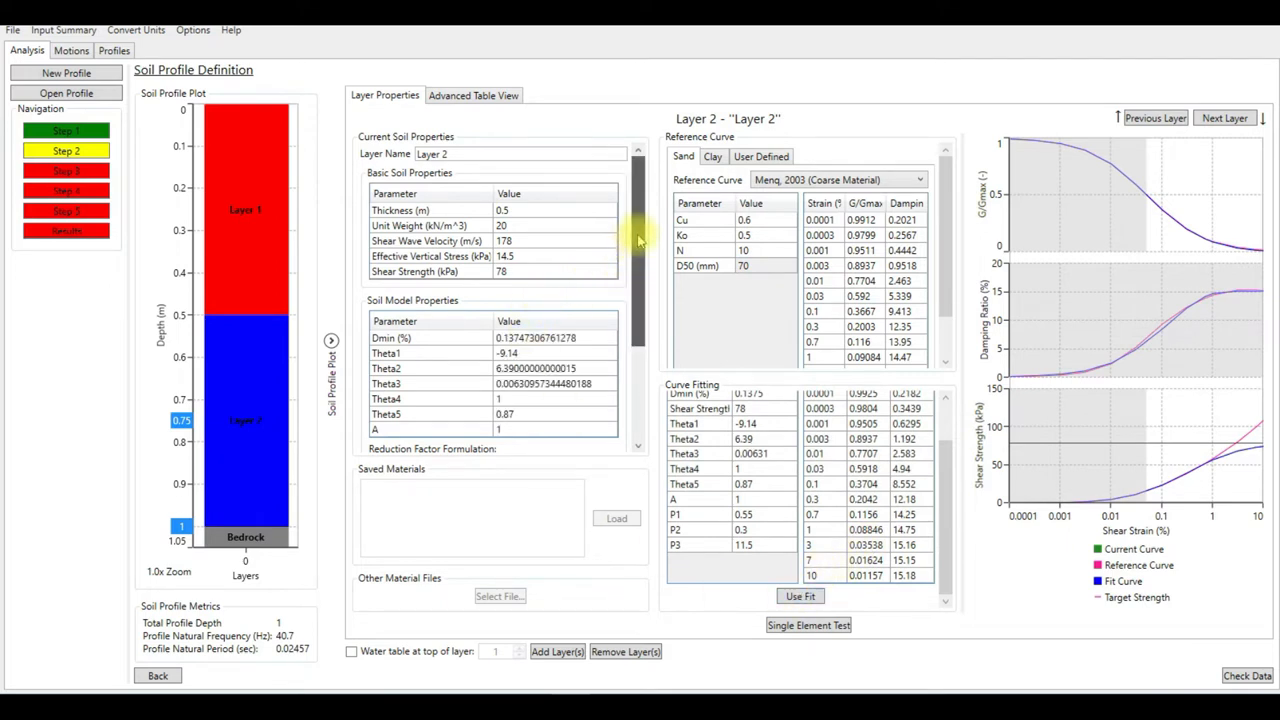
{"action": "left_click_drag", "start_coordinate": [637, 240], "coordinate": [637, 395]}
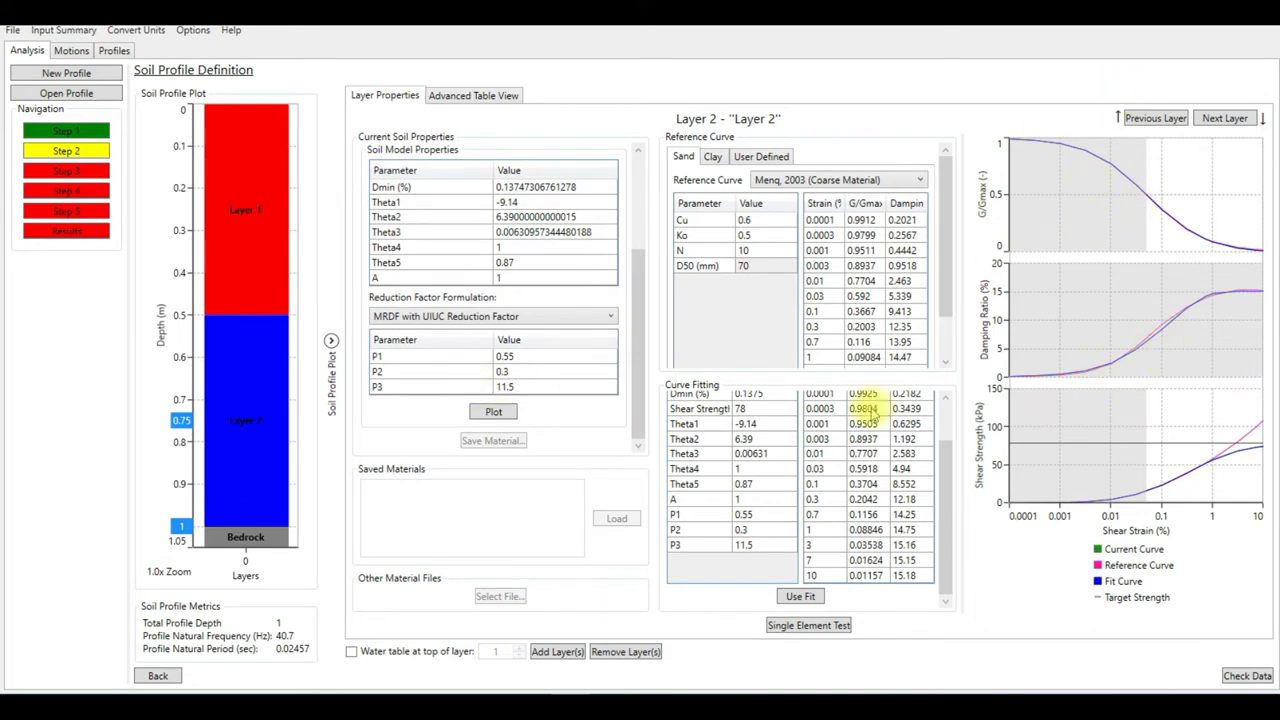
{"action": "left_click", "coordinate": [493, 412]}
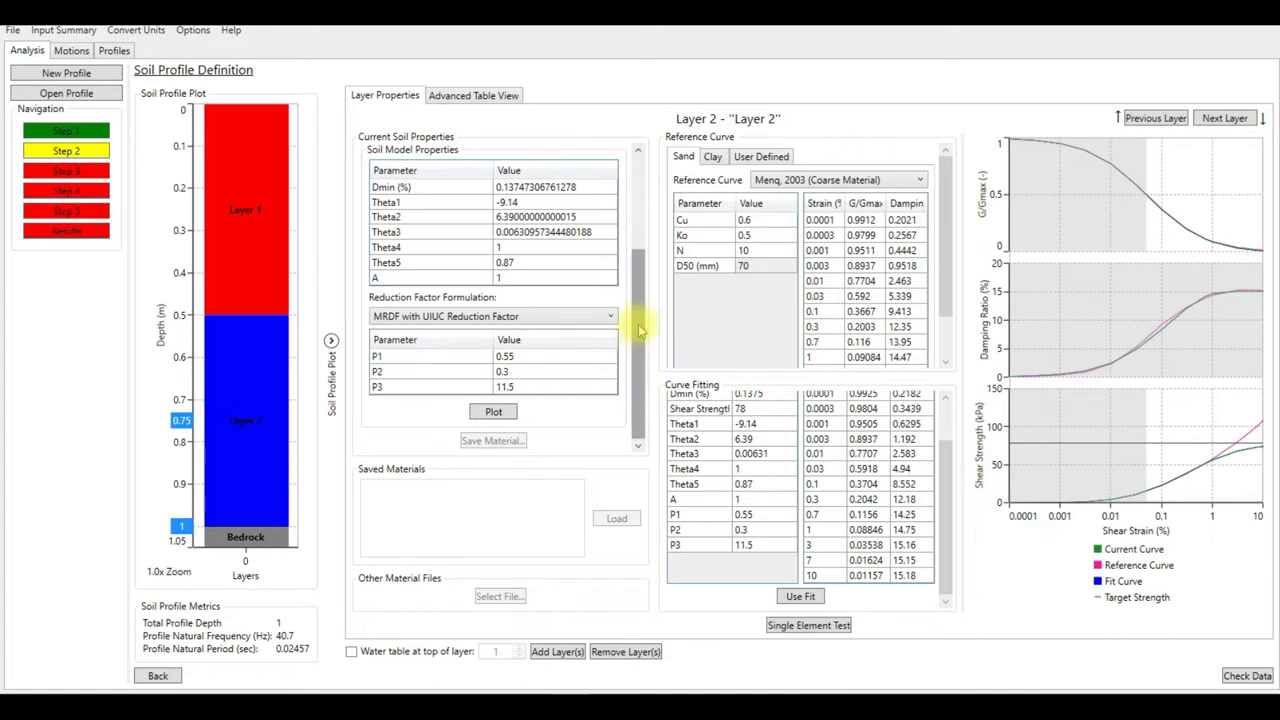
{"action": "left_click_drag", "start_coordinate": [638, 340], "coordinate": [634, 225]}
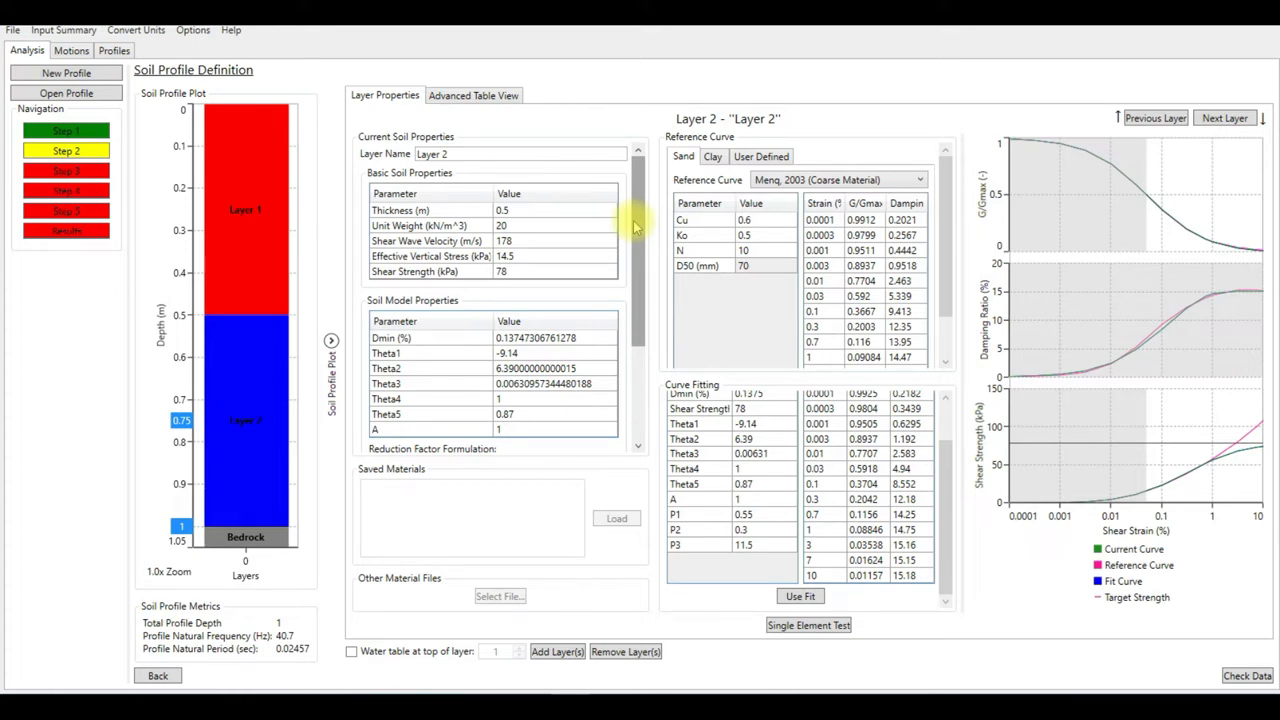
{"action": "left_click", "coordinate": [1228, 118]}
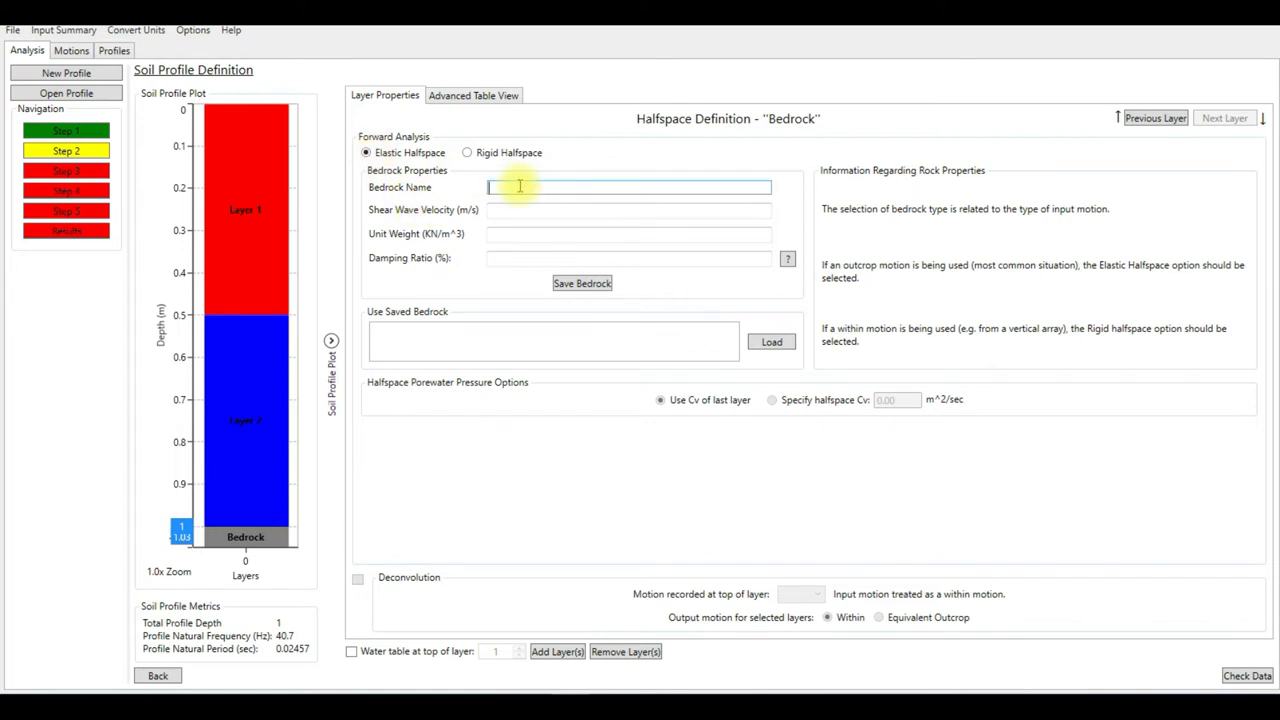
{"action": "type", "text": "Bedrock"}
Enter bedrock shear wave velocity 220 m/s and unit weight 22 kN/m³, and read the damping ratio explanation
{"action": "left_click", "coordinate": [507, 213]}
{"action": "type", "text": "22000"}
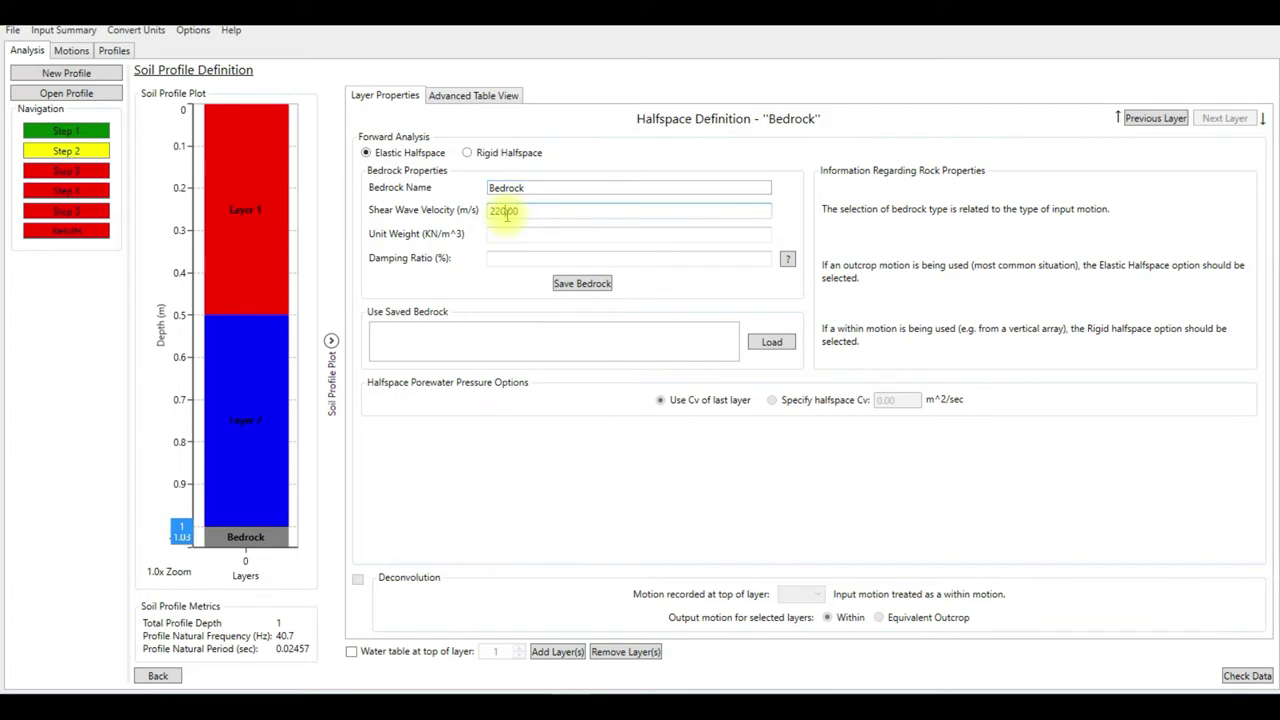
{"action": "left_click", "coordinate": [531, 234]}
{"action": "type", "text": "22"}
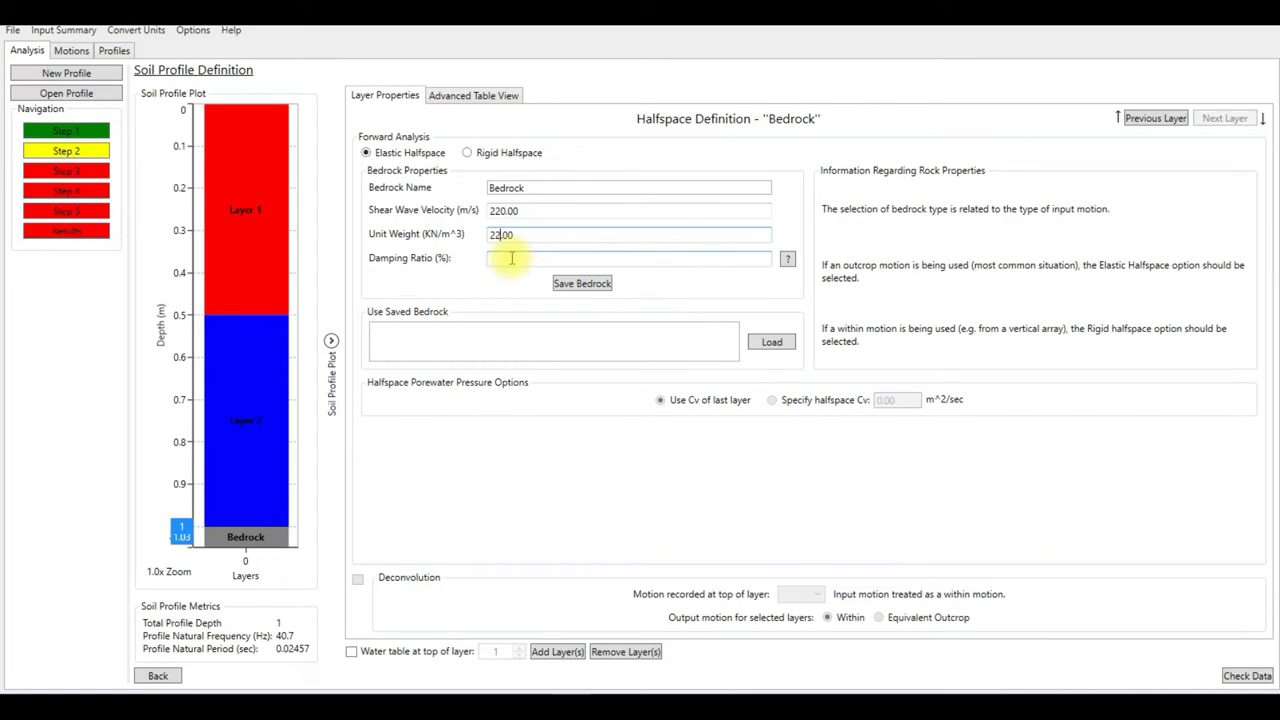
{"action": "left_click", "coordinate": [515, 258]}
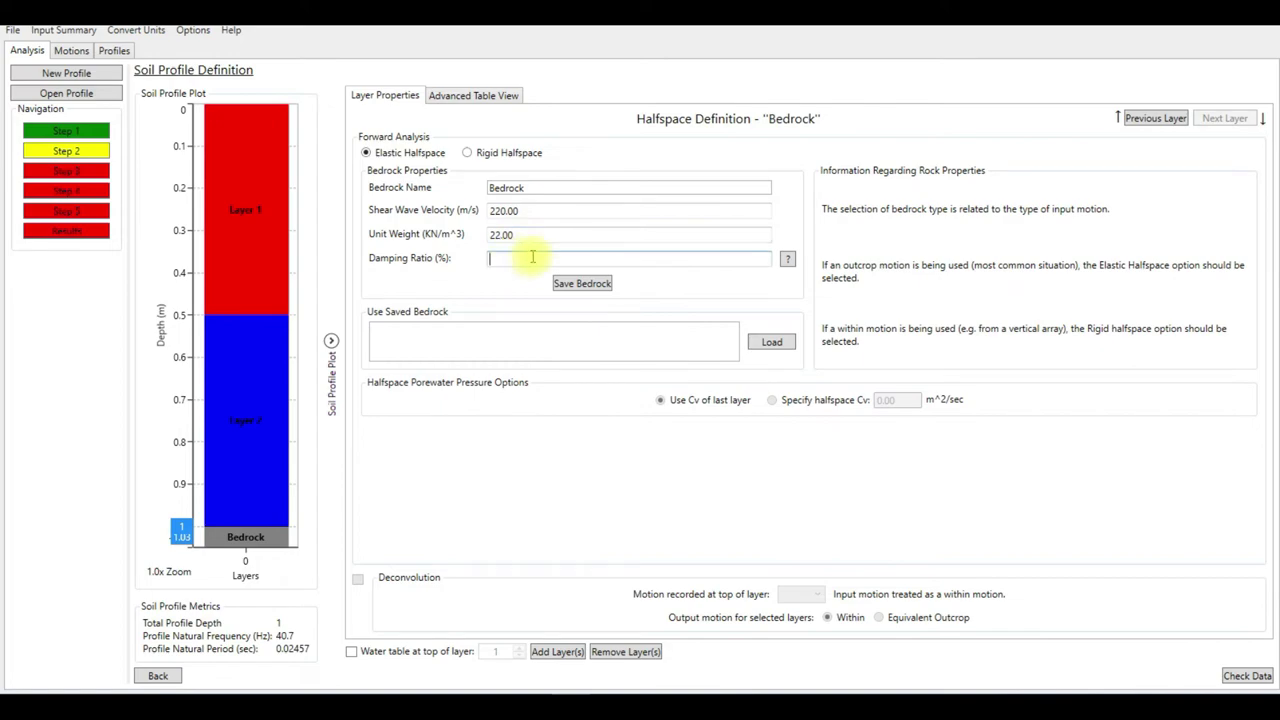
{"action": "left_click", "coordinate": [788, 259]}
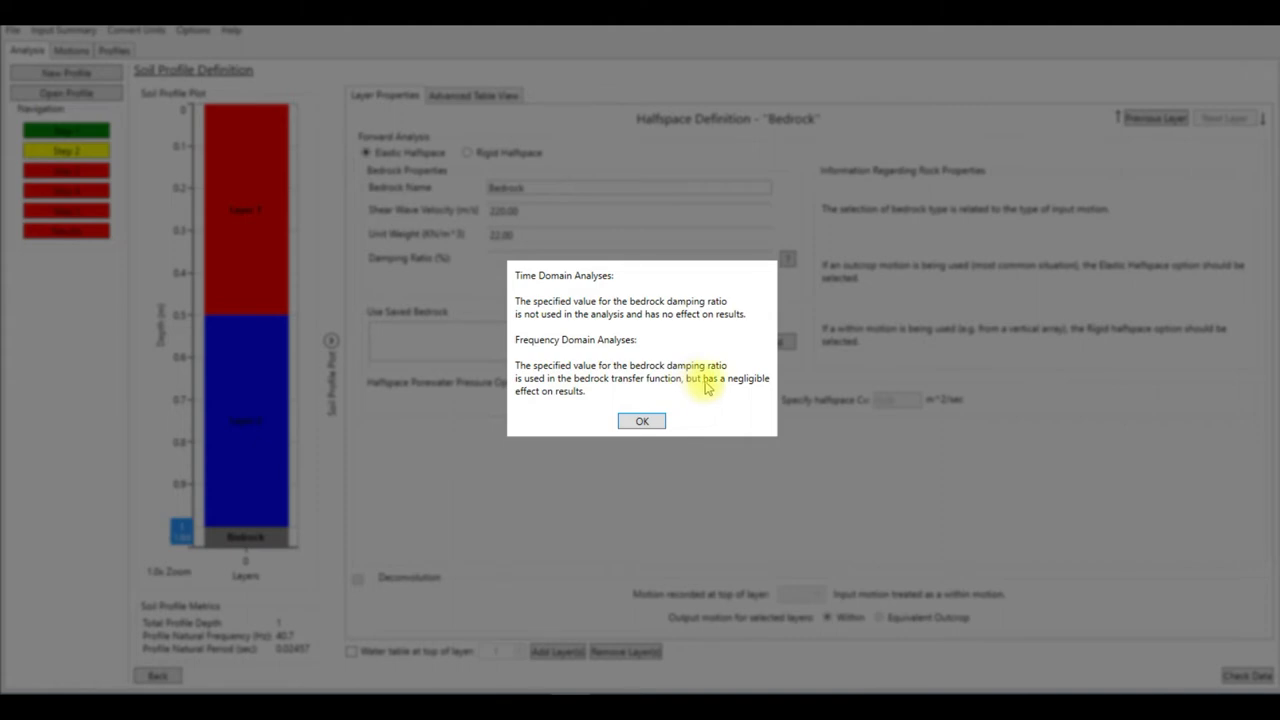
{"action": "left_click", "coordinate": [640, 422]}
Set the bedrock damping ratio to 0 % and run Check Data to show the profile plots
{"action": "left_click", "coordinate": [521, 260]}
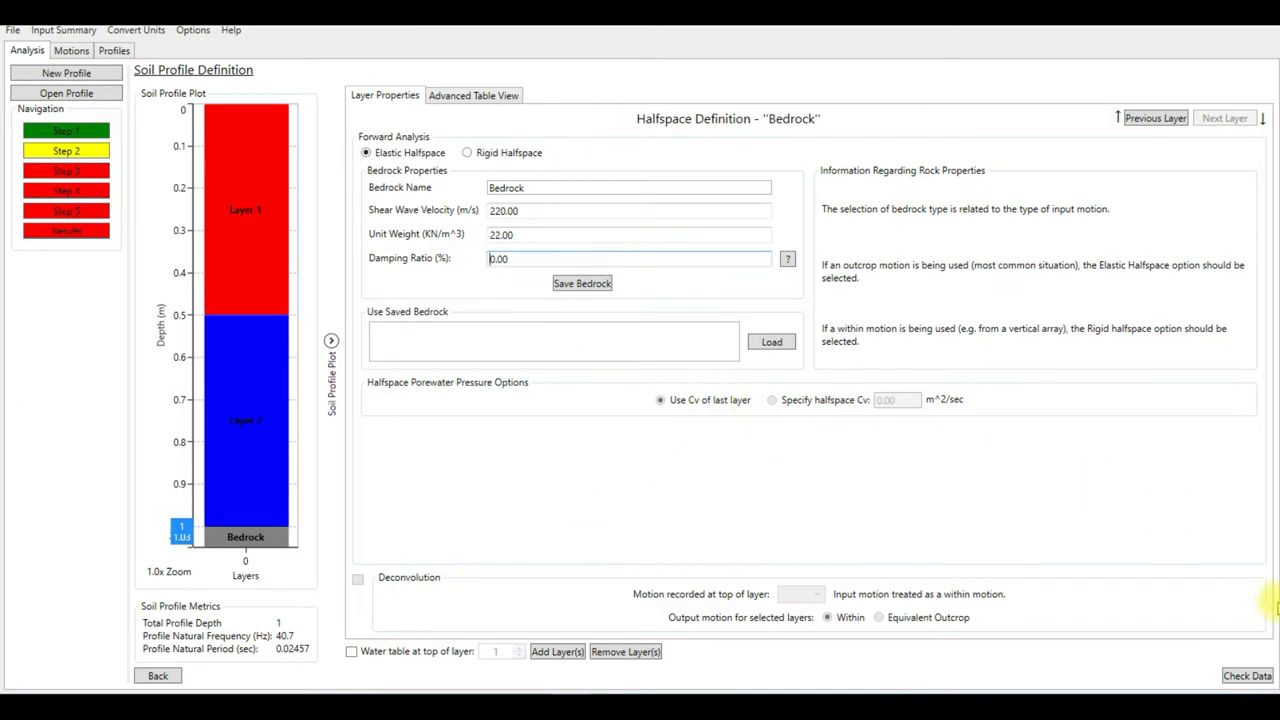
{"action": "left_click", "coordinate": [1247, 676]}
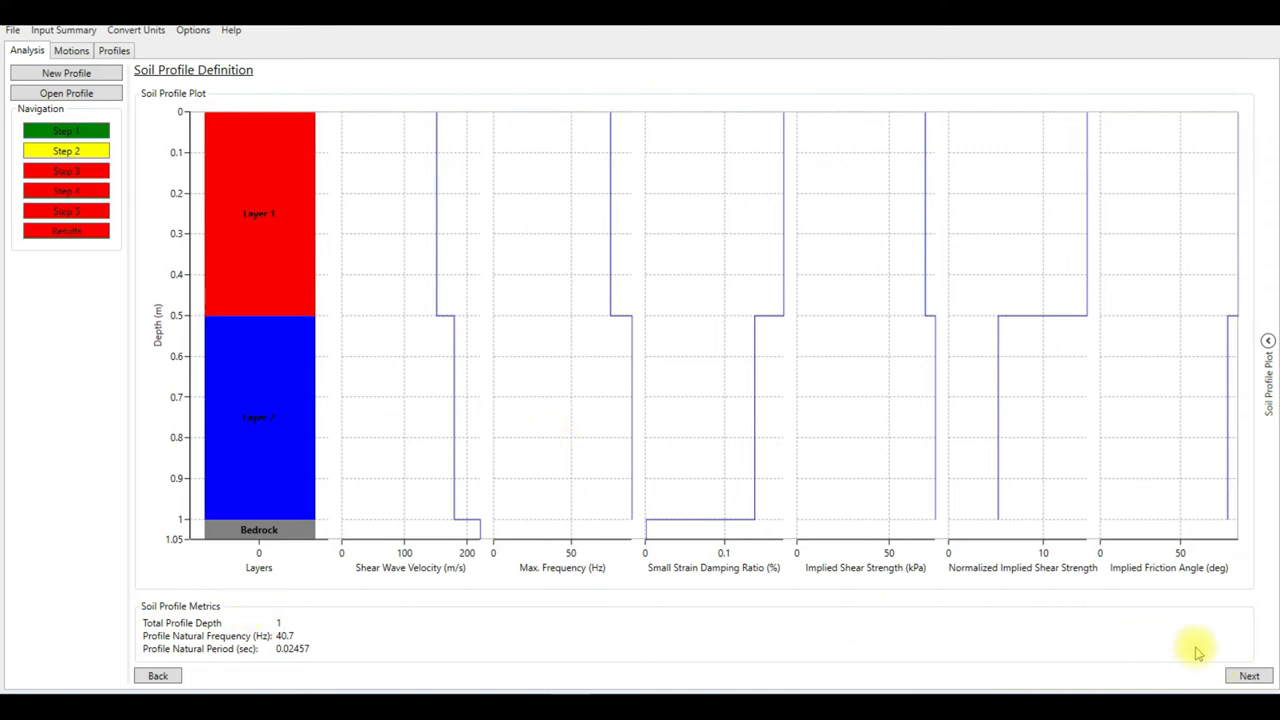
Select the ChiChi record as input motion and expand its Motion Metrics and Tools with the Process list
{"action": "left_click", "coordinate": [1248, 676]}
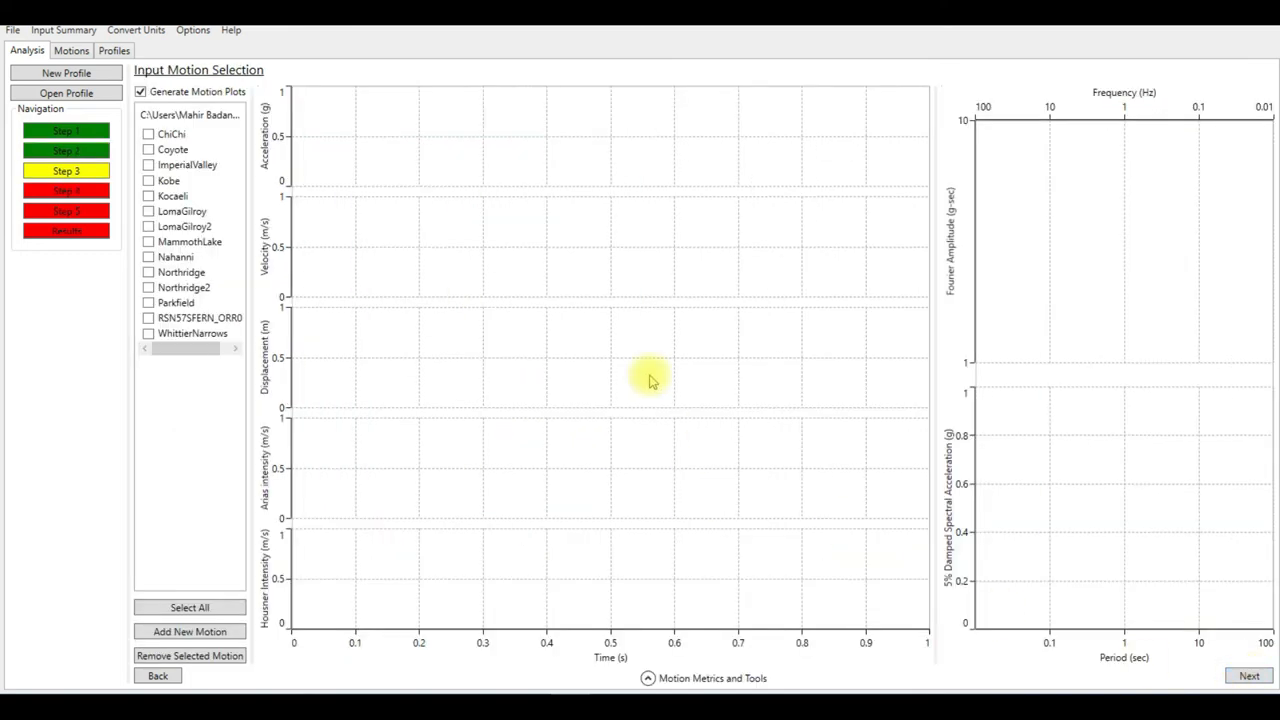
{"action": "mouse_move", "coordinate": [283, 385]}
{"action": "left_mouse_down"}
{"action": "mouse_move", "coordinate": [297, 385]}
{"action": "mouse_move", "coordinate": [223, 423]}
{"action": "left_mouse_up"}
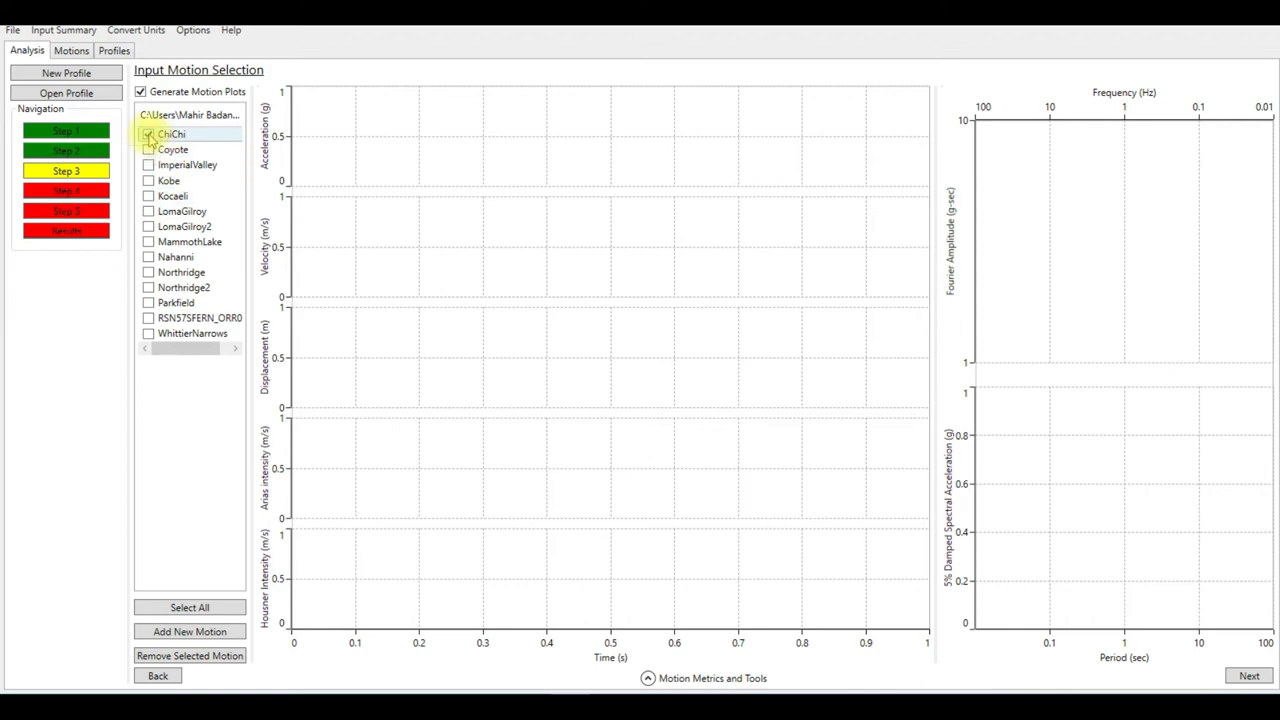
{"action": "left_click", "coordinate": [648, 678]}
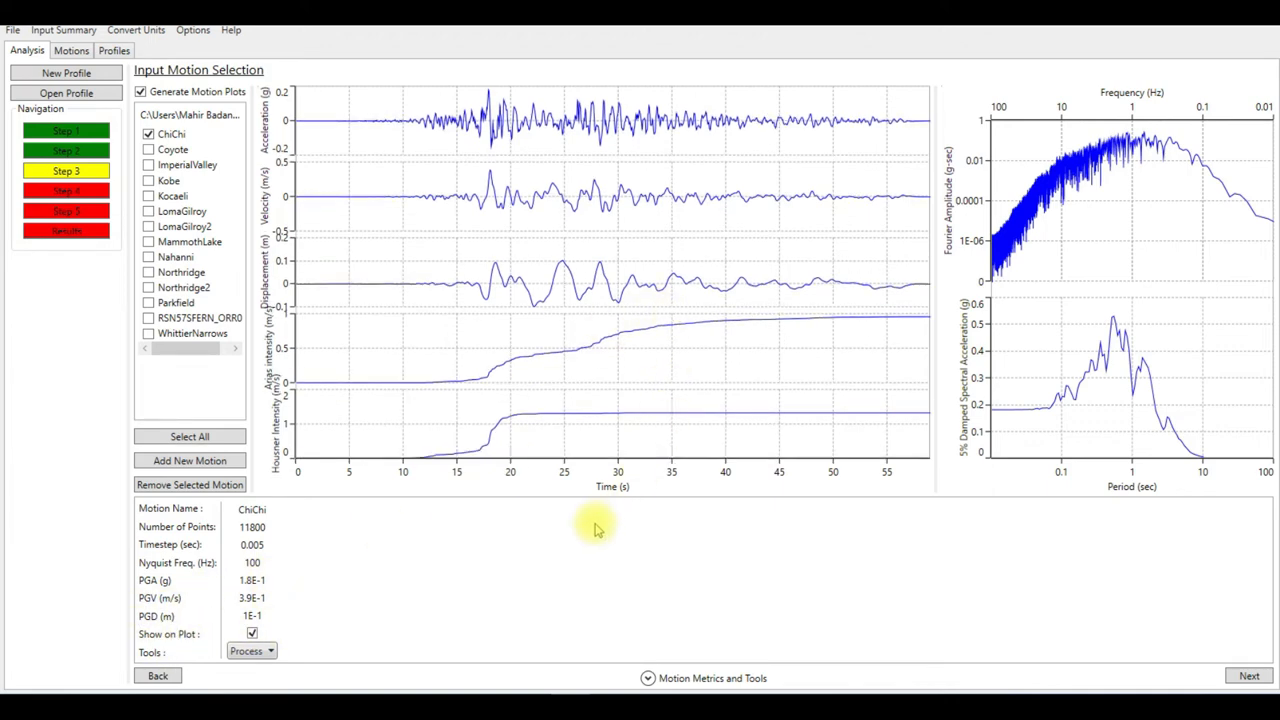
{"action": "left_click", "coordinate": [262, 651]}
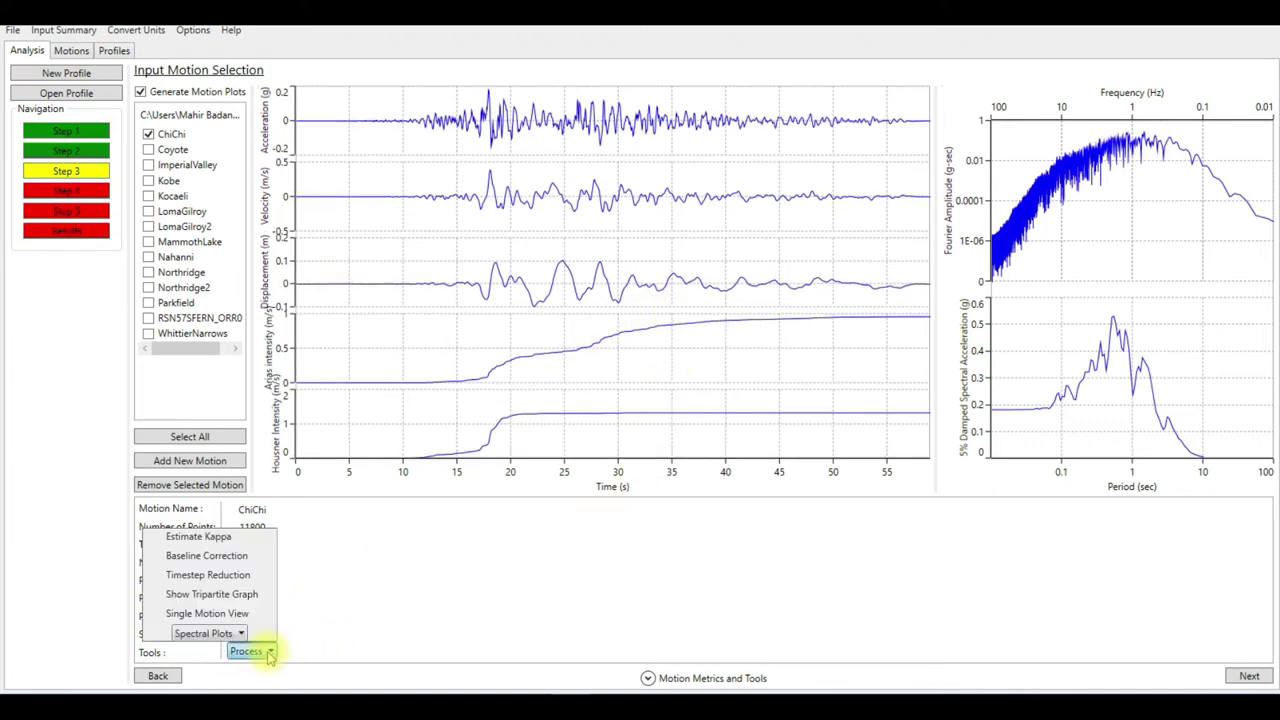
{"action": "left_click", "coordinate": [196, 613]}
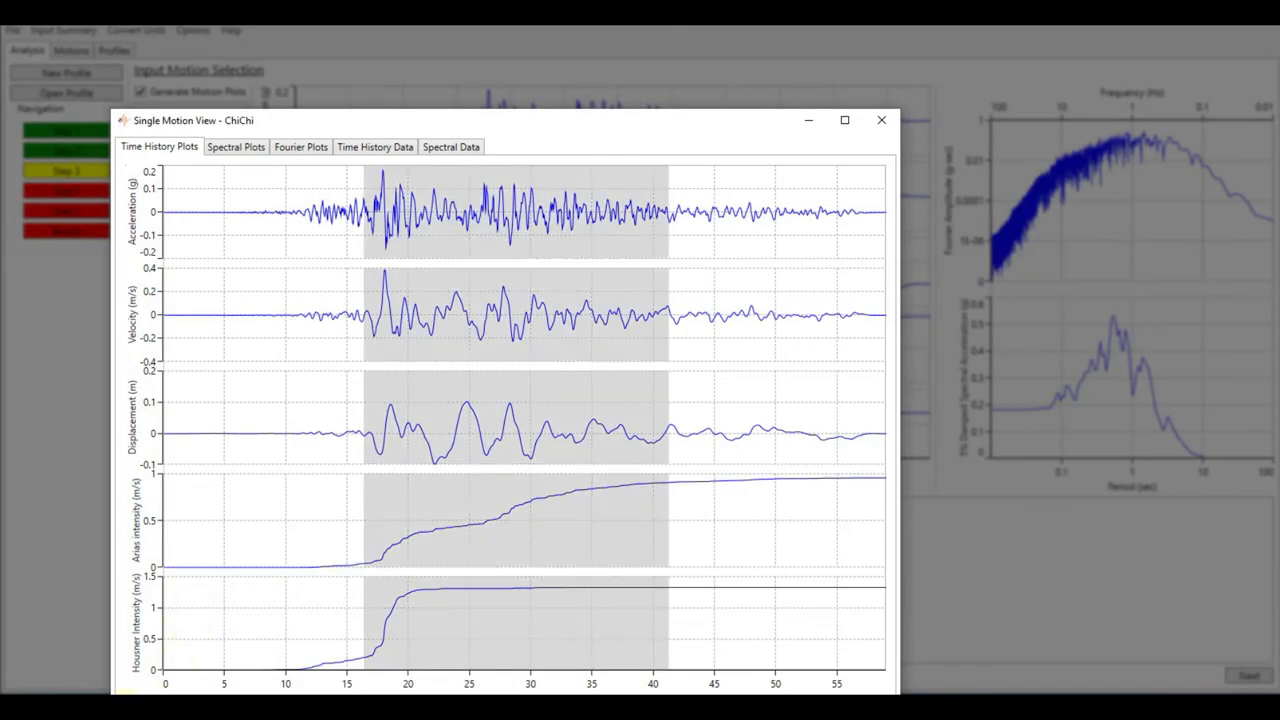
{"action": "left_click", "coordinate": [237, 147]}
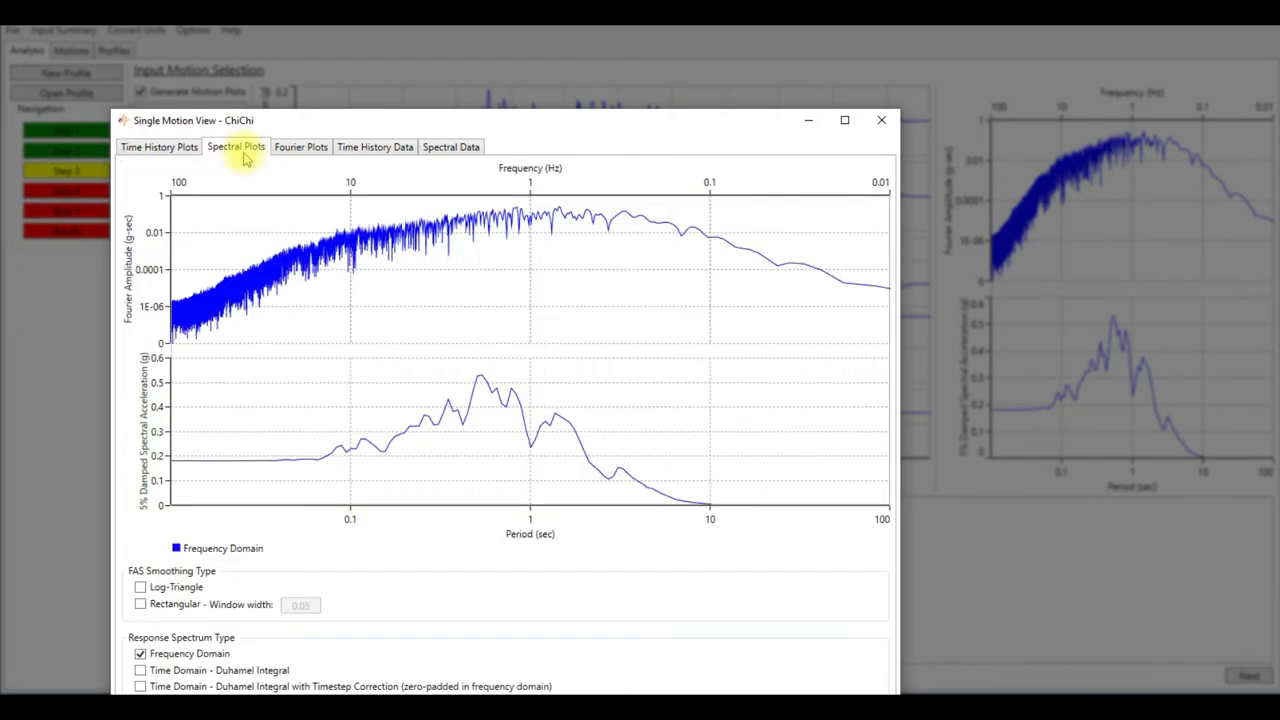
{"action": "left_click", "coordinate": [300, 147]}
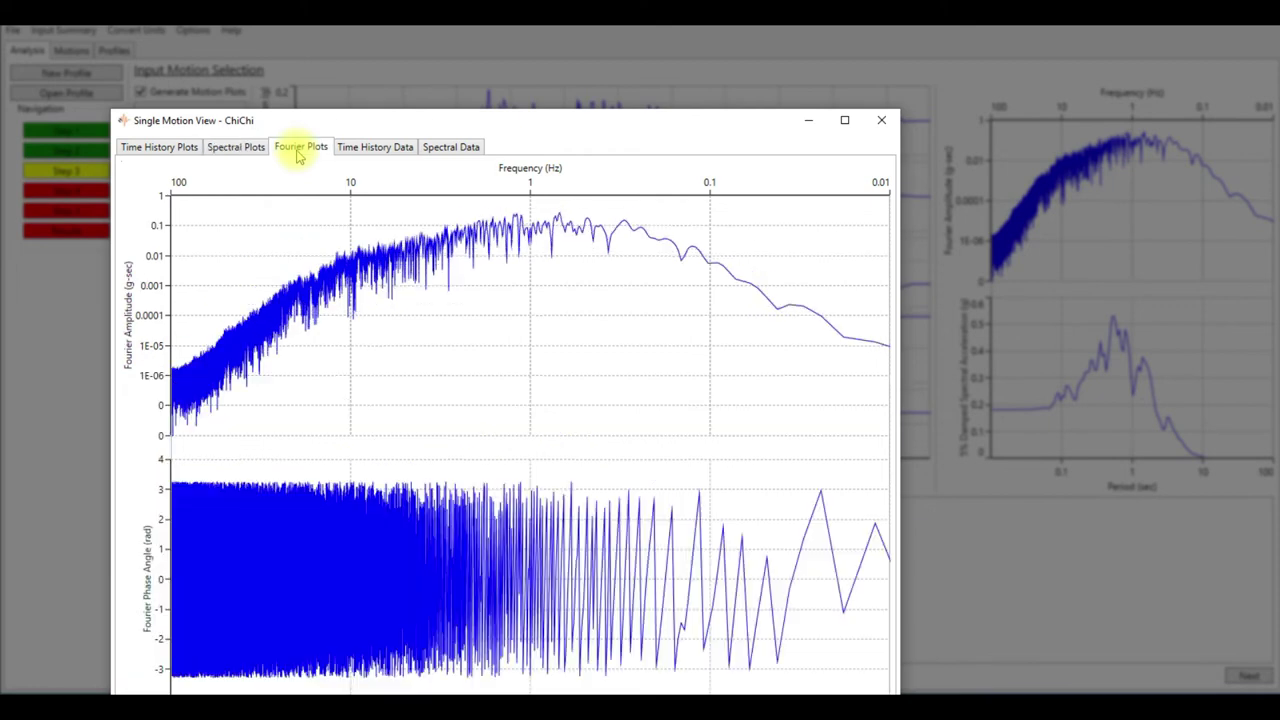
{"action": "left_click", "coordinate": [881, 120]}
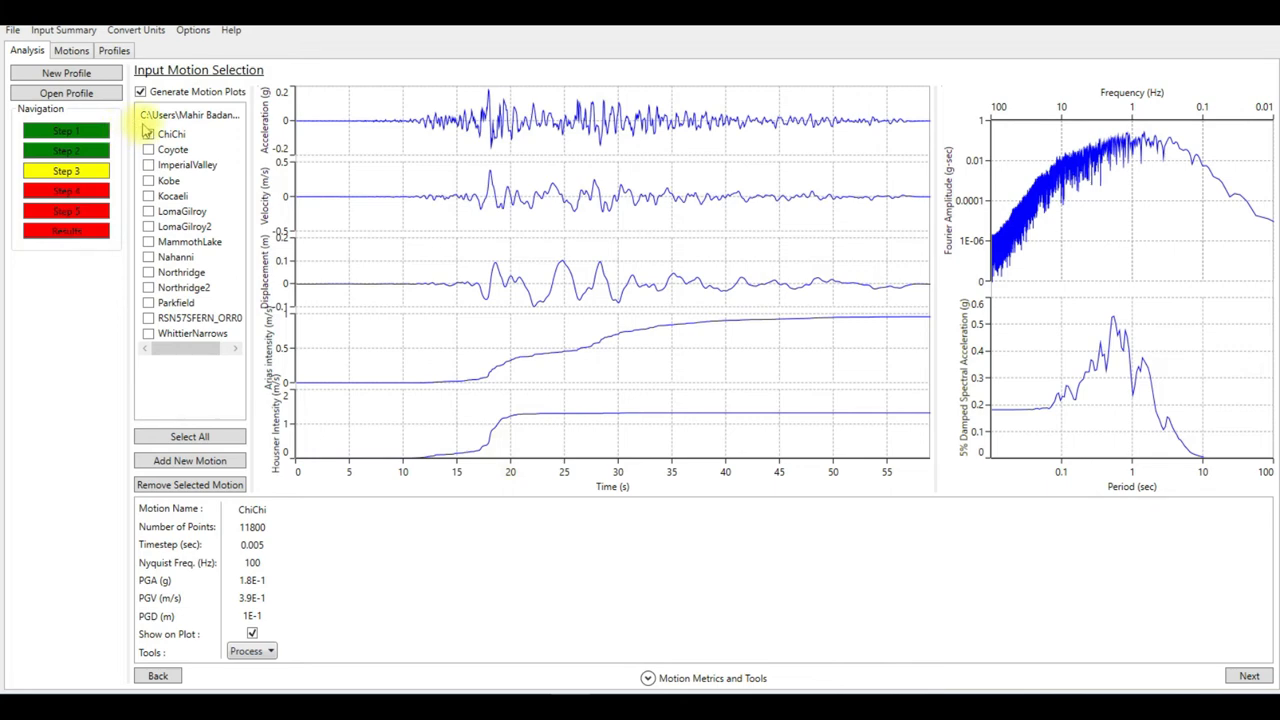
{"action": "left_click", "coordinate": [172, 134]}
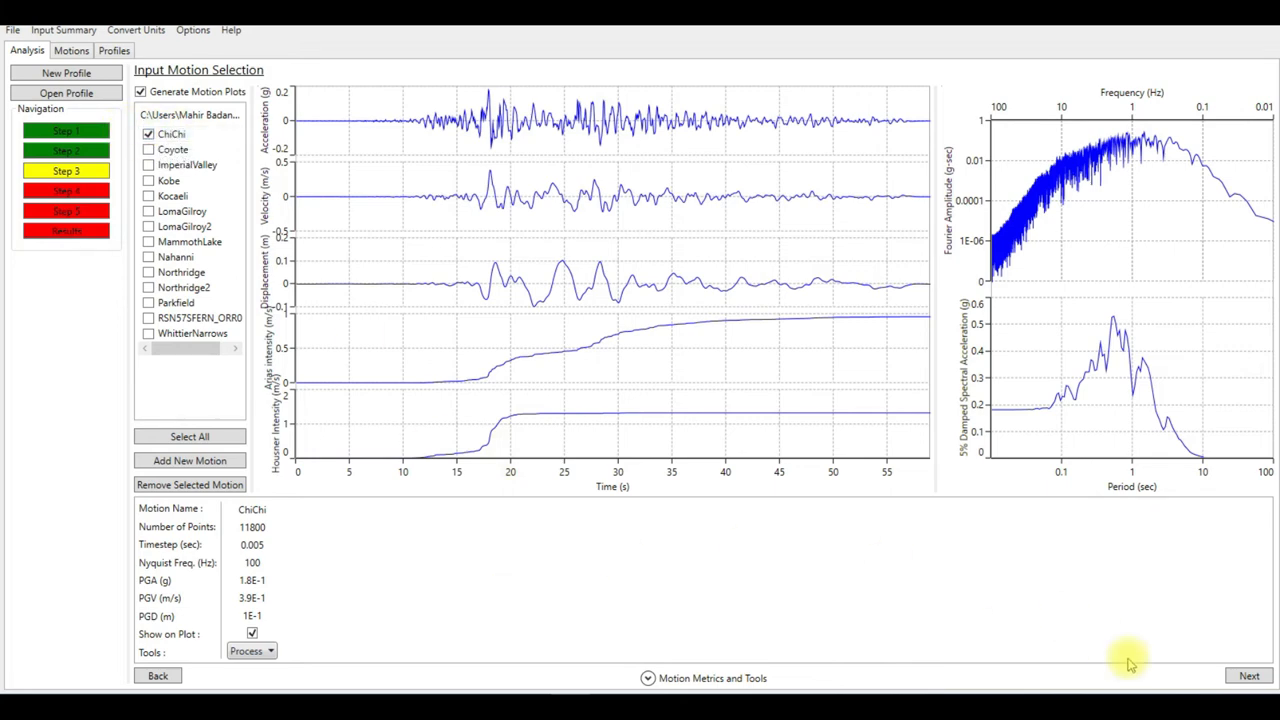
{"action": "left_click", "coordinate": [1250, 677]}
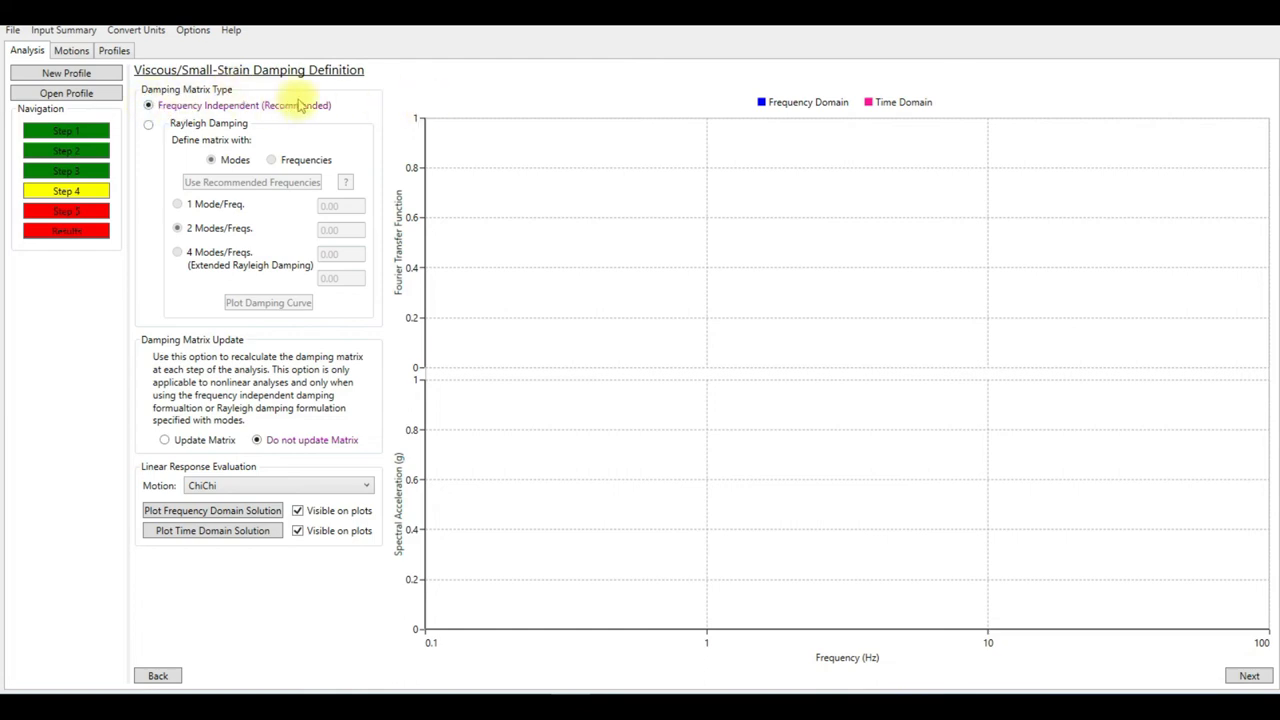
Set output to All Layers in Analysis Control and run the analysis for ChiChi
{"action": "left_click", "coordinate": [1249, 676]}
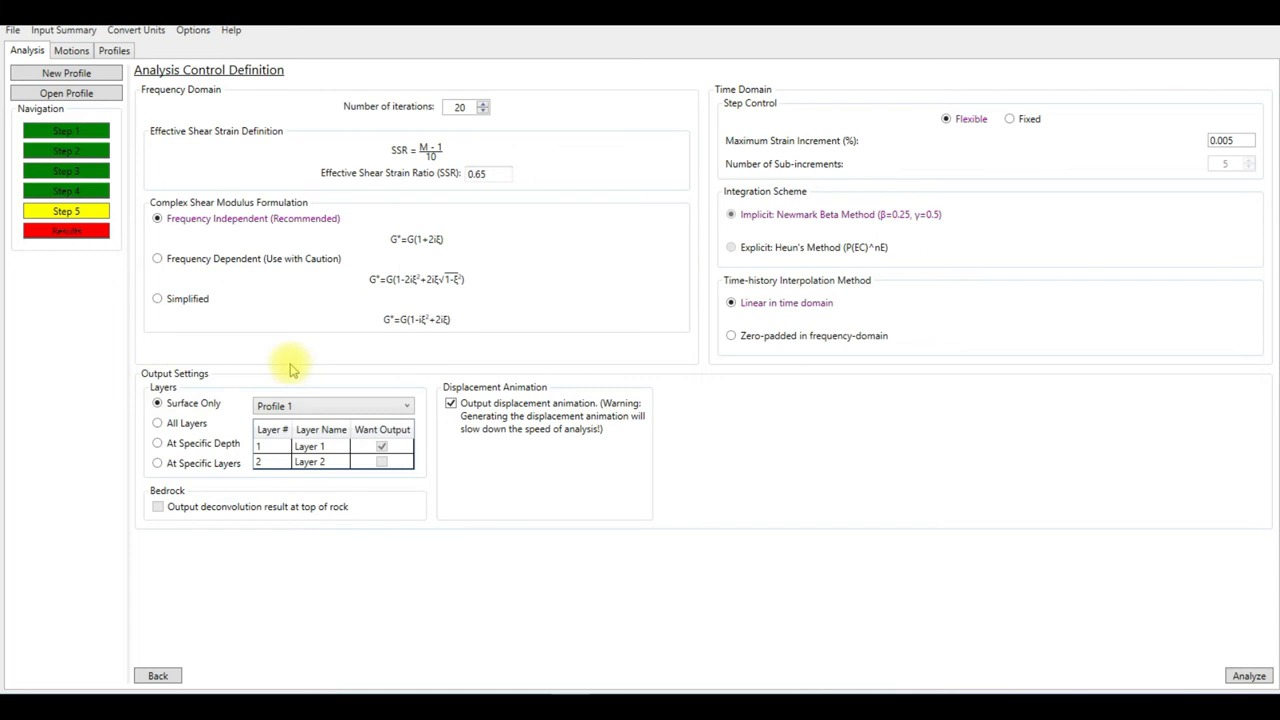
{"action": "left_click", "coordinate": [157, 423]}
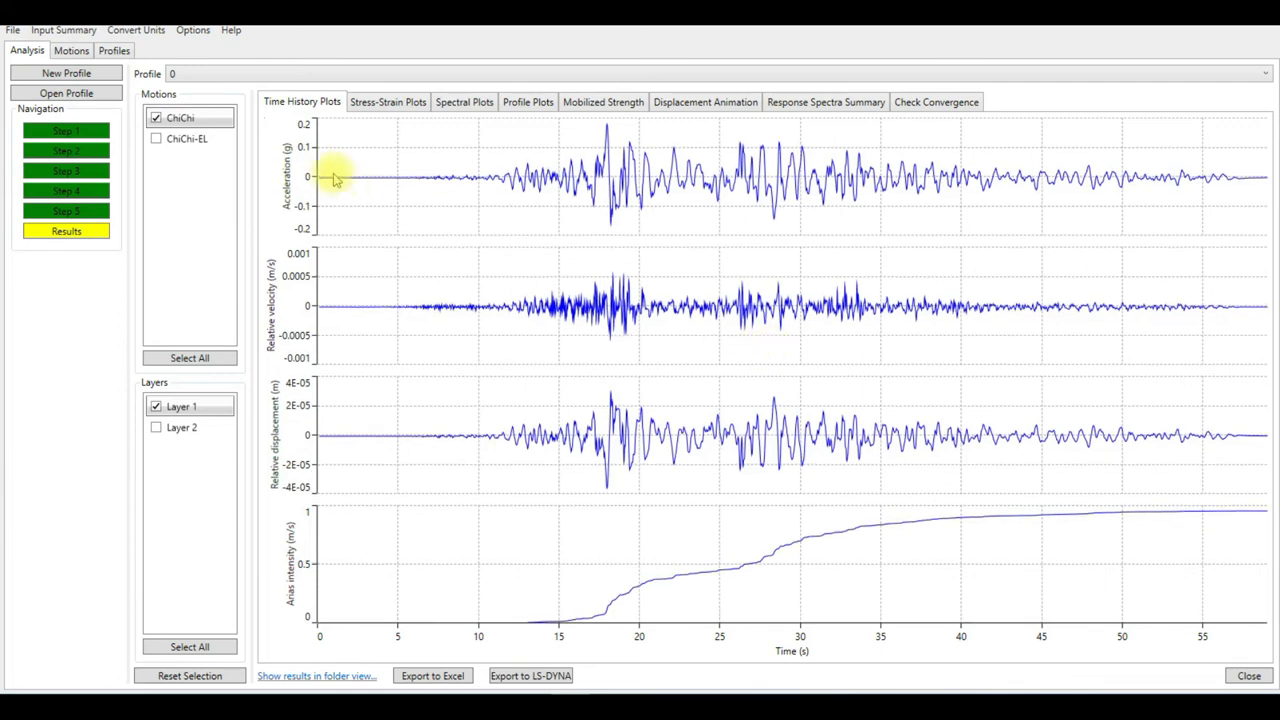
Toggle Layer 1 and Layer 2 results to compare their time histories, leaving both overlaid
{"action": "left_click", "coordinate": [155, 428]}
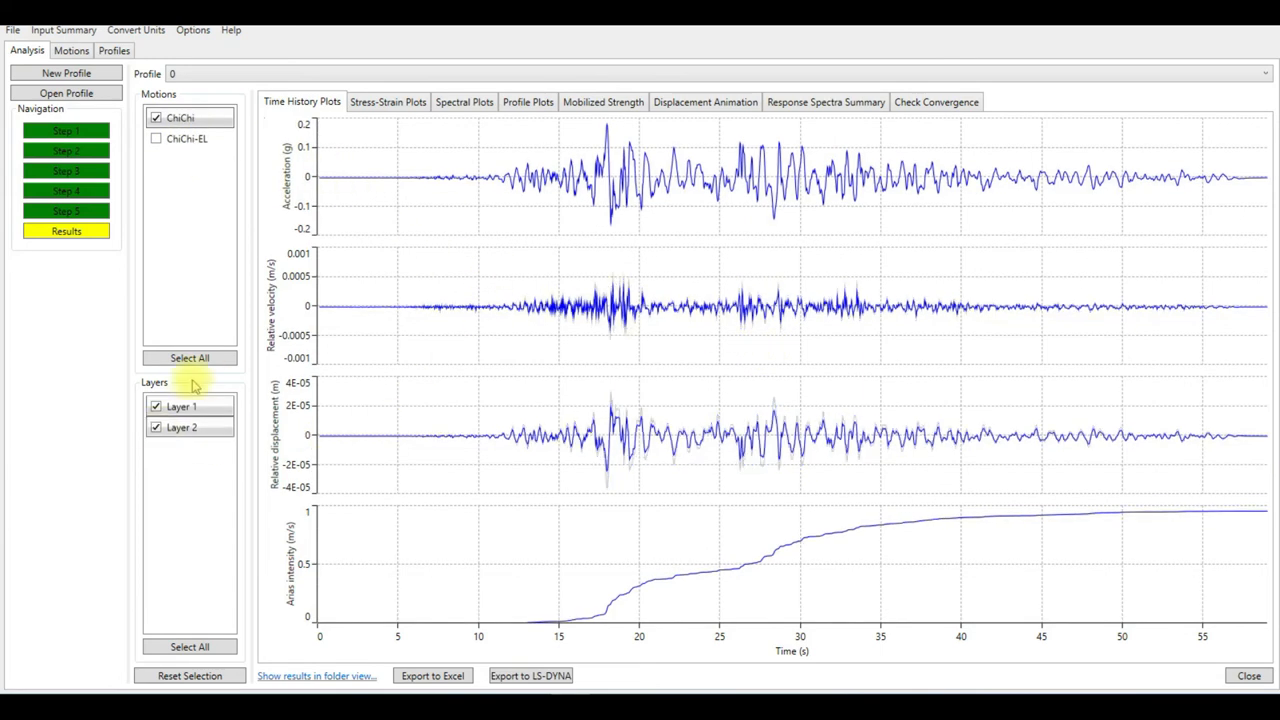
{"action": "left_click", "coordinate": [156, 407]}
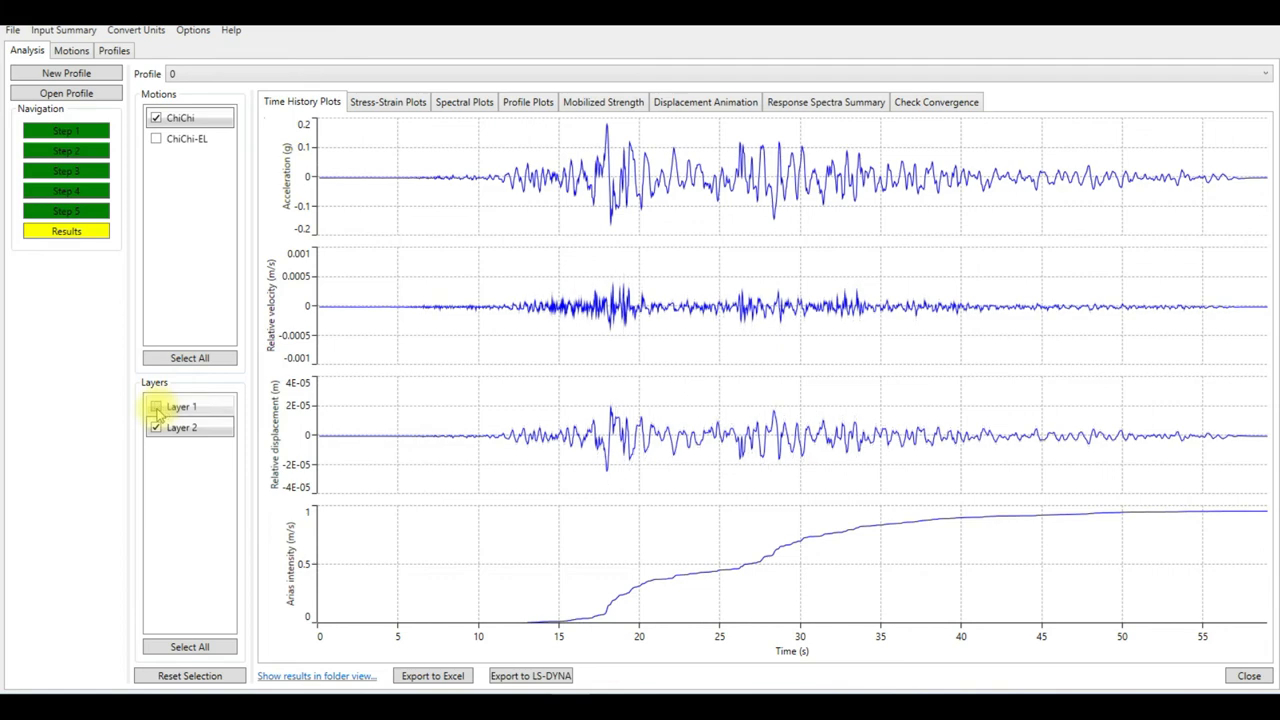
{"action": "left_click", "coordinate": [156, 407]}
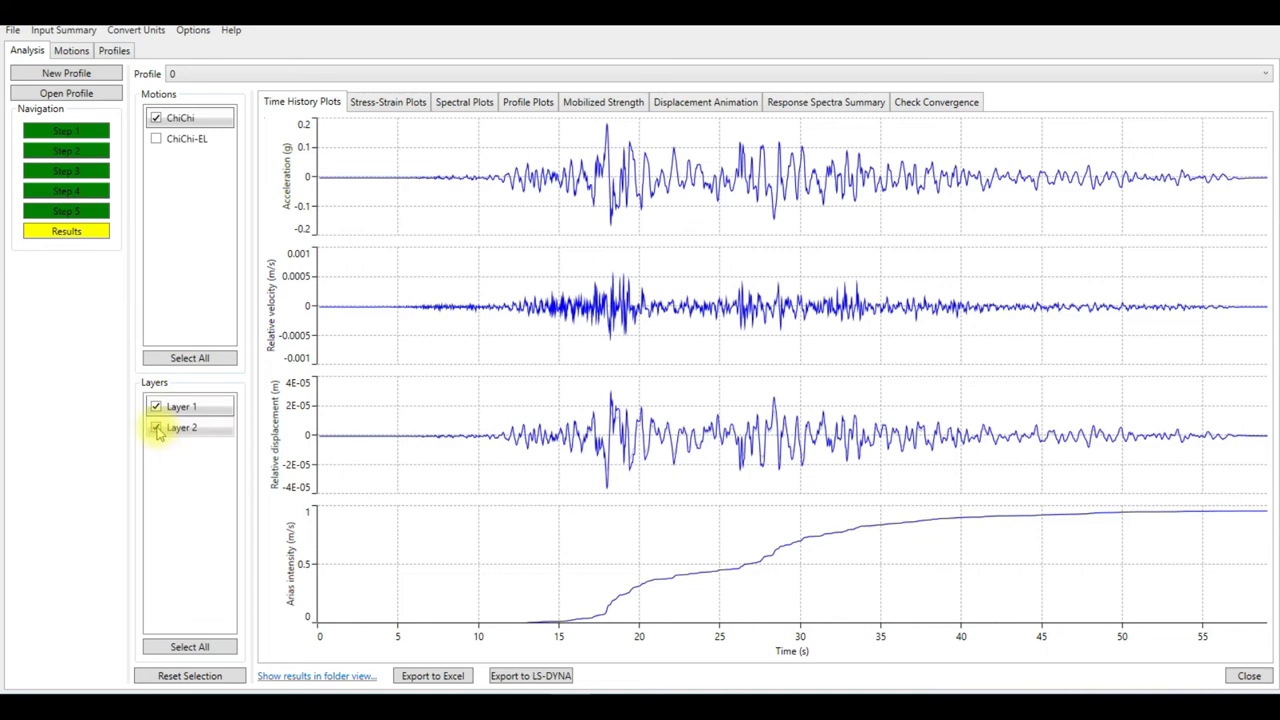
{"action": "left_click", "coordinate": [156, 407]}
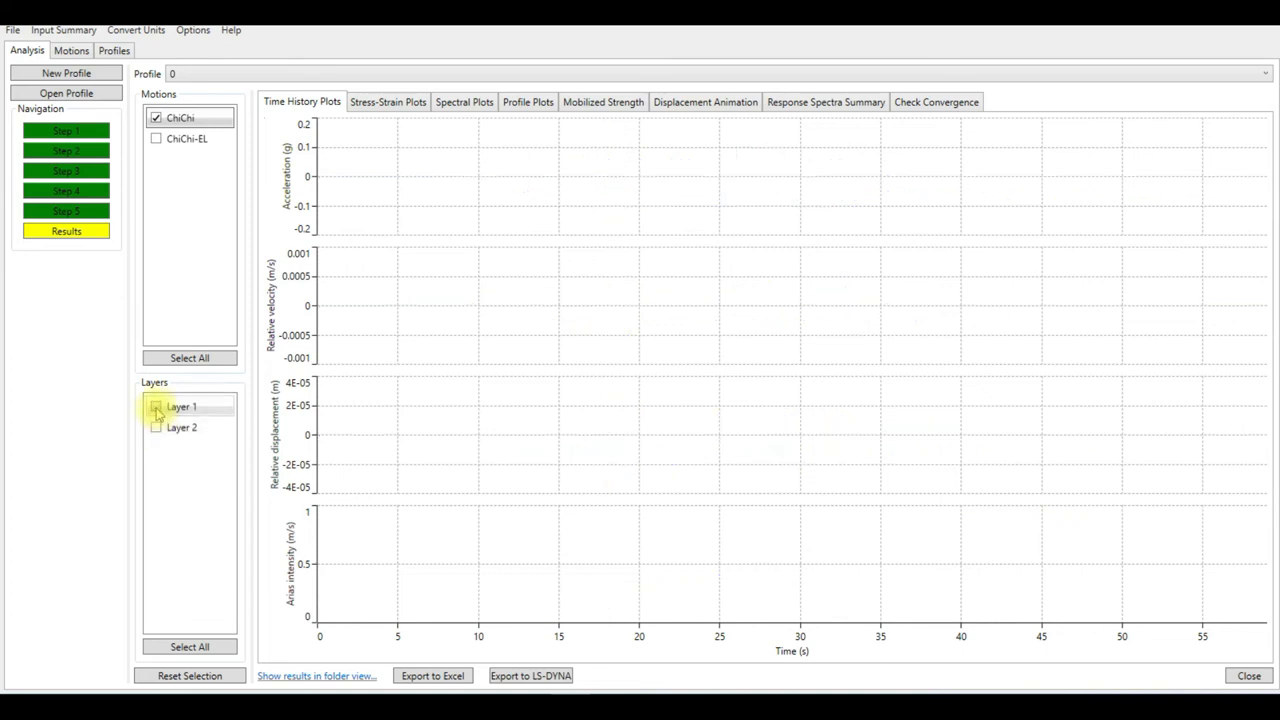
{"action": "left_click", "coordinate": [157, 430]}
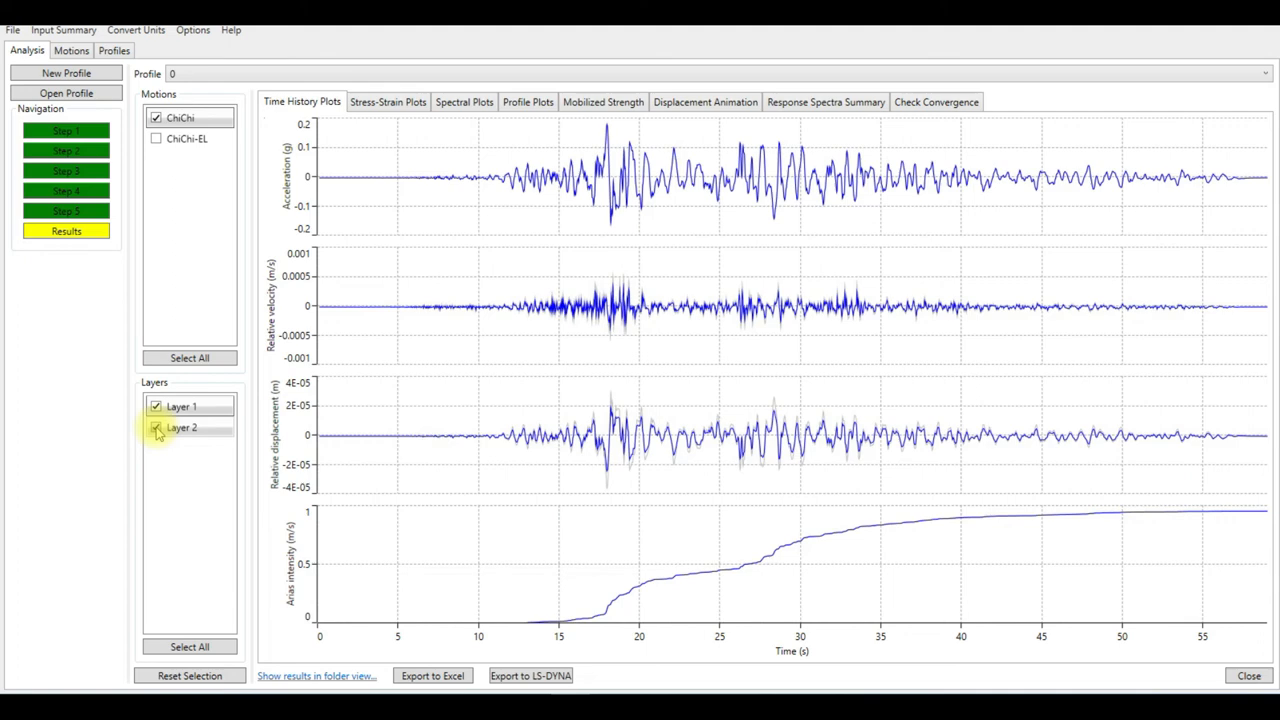
{"action": "left_click", "coordinate": [157, 430]}
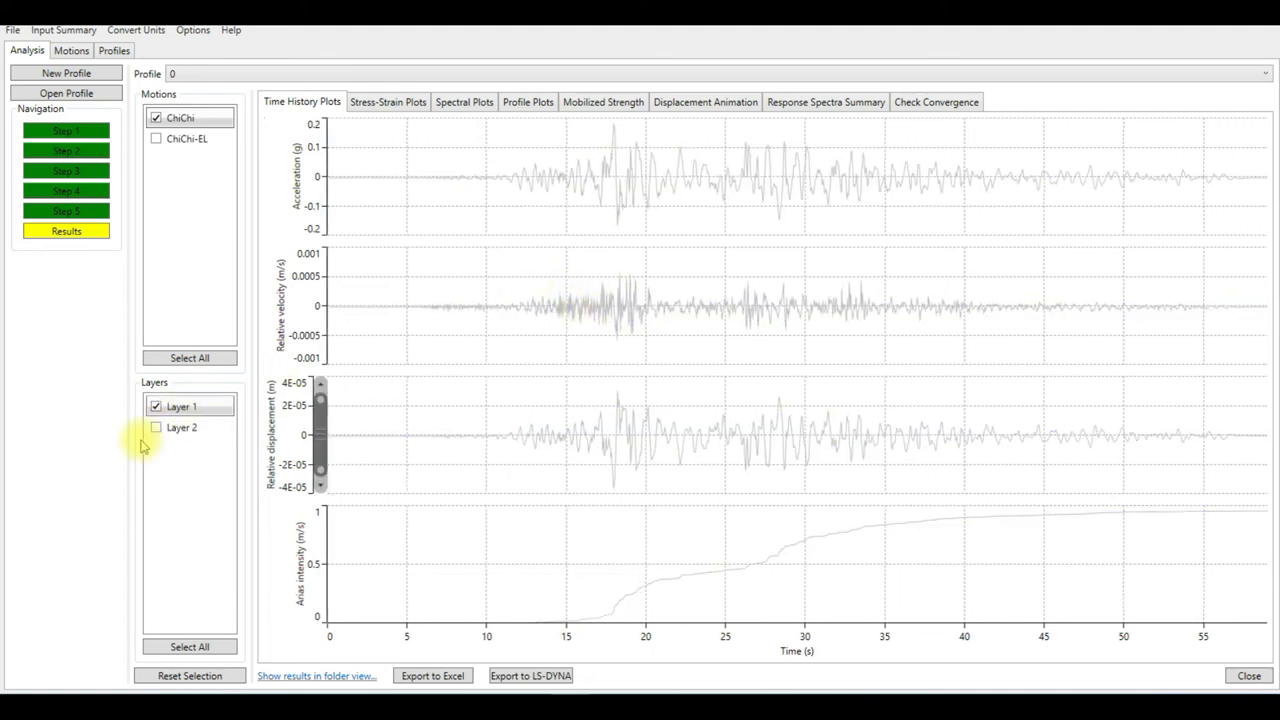
{"action": "left_click", "coordinate": [156, 429]}
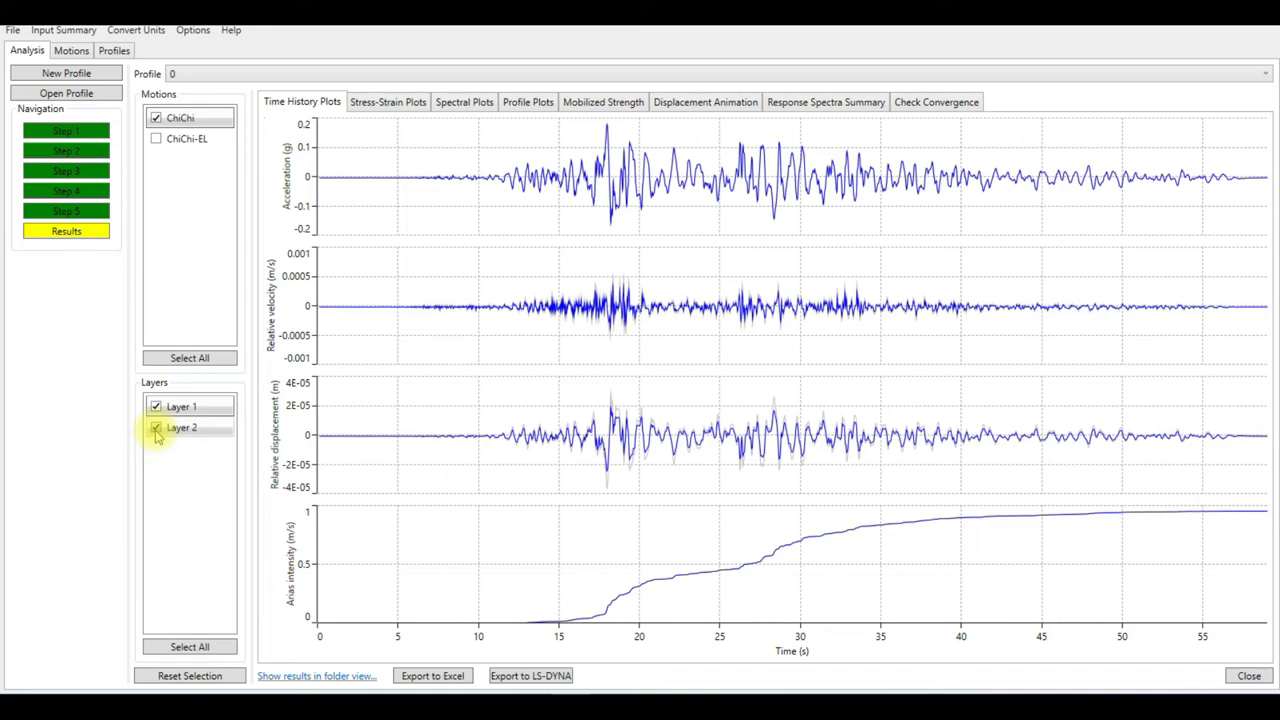
{"action": "left_click", "coordinate": [156, 429]}
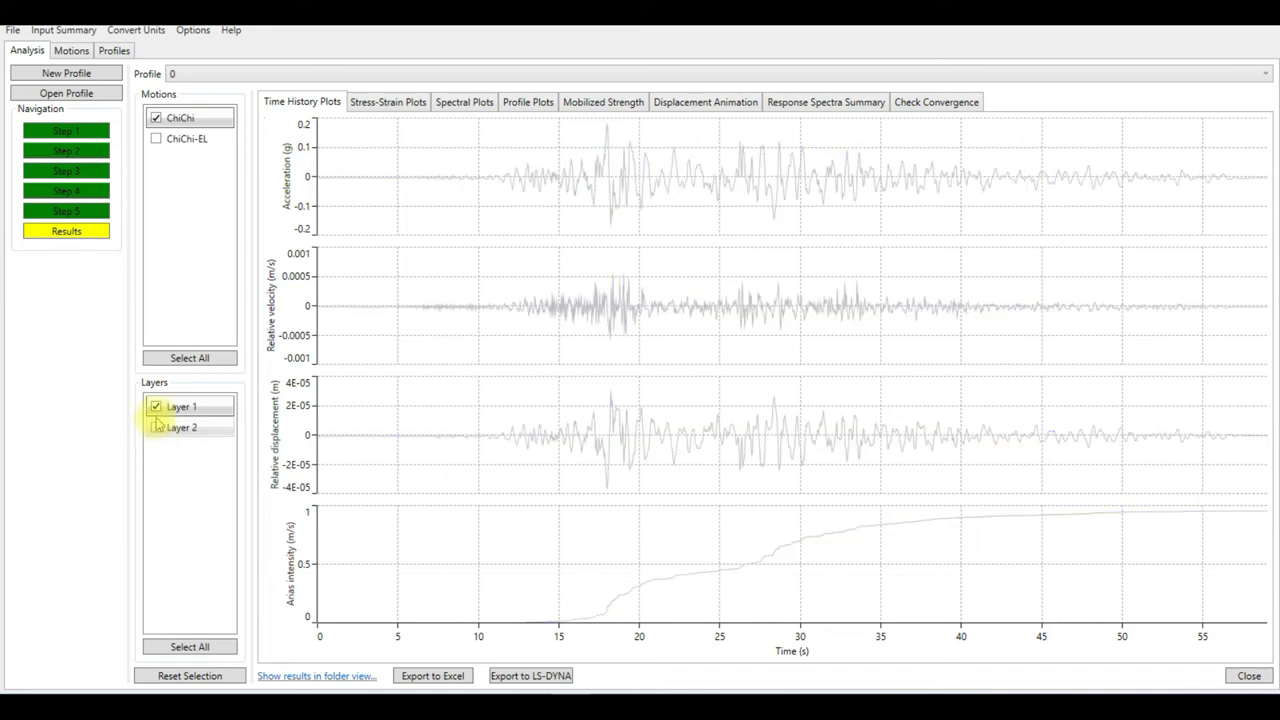
{"action": "left_click", "coordinate": [156, 408]}
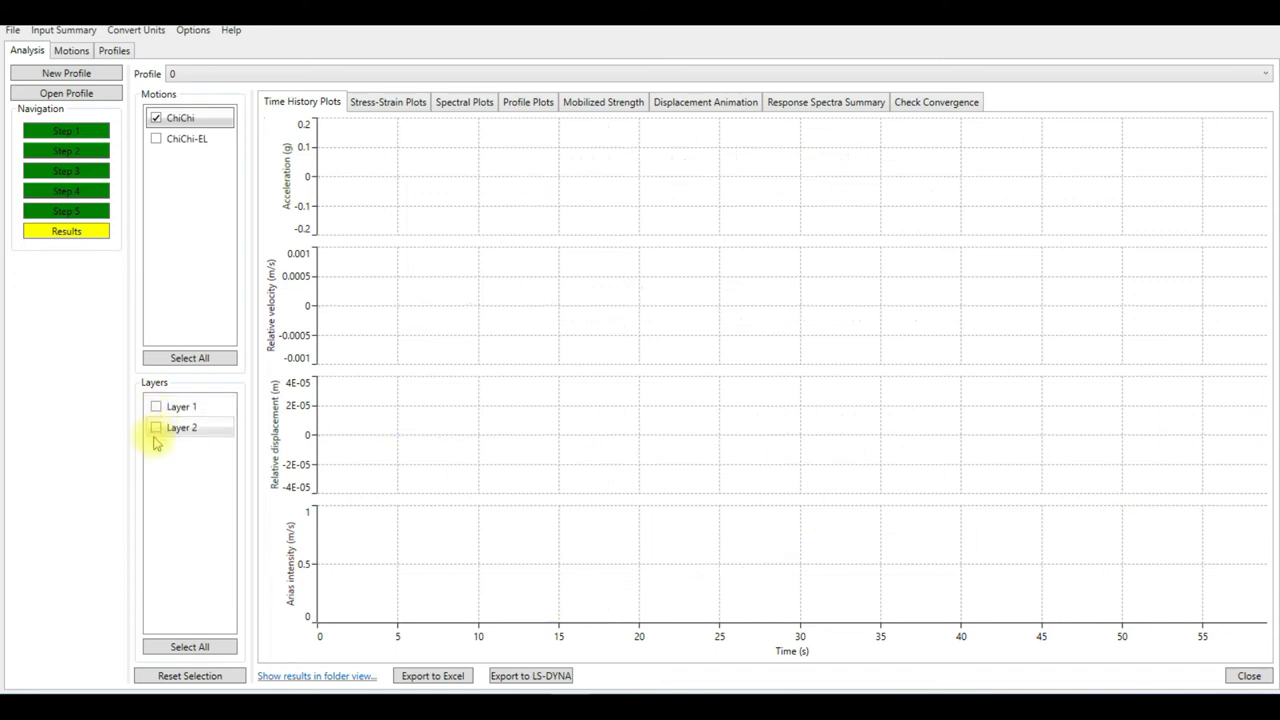
{"action": "left_click", "coordinate": [156, 429]}
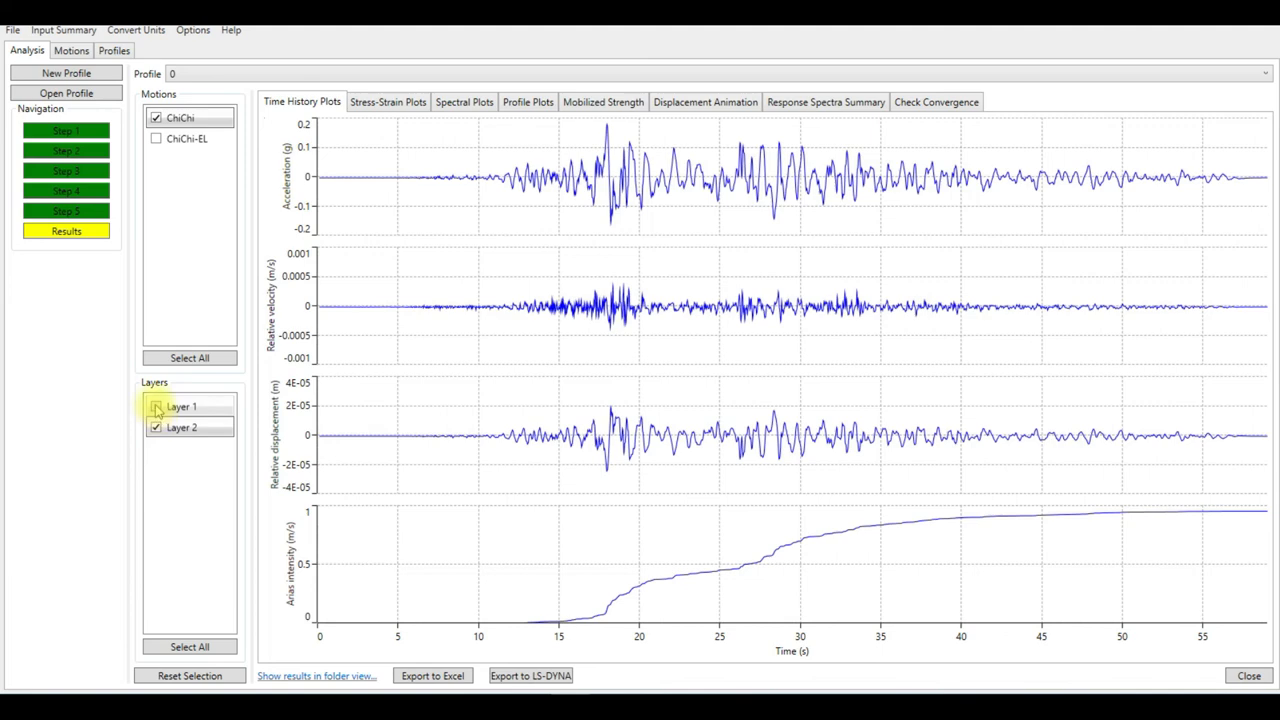
{"action": "left_click", "coordinate": [156, 408]}
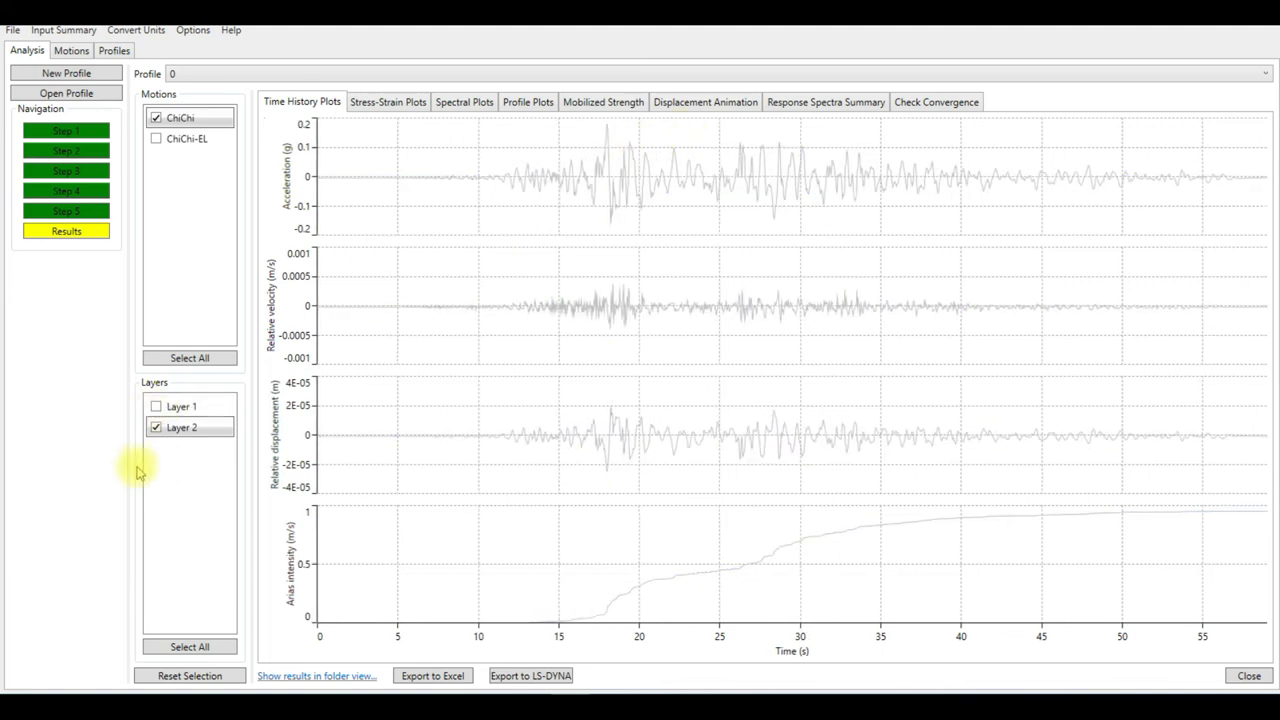
{"action": "left_click", "coordinate": [156, 408]}
{"action": "left_click", "coordinate": [156, 408]}
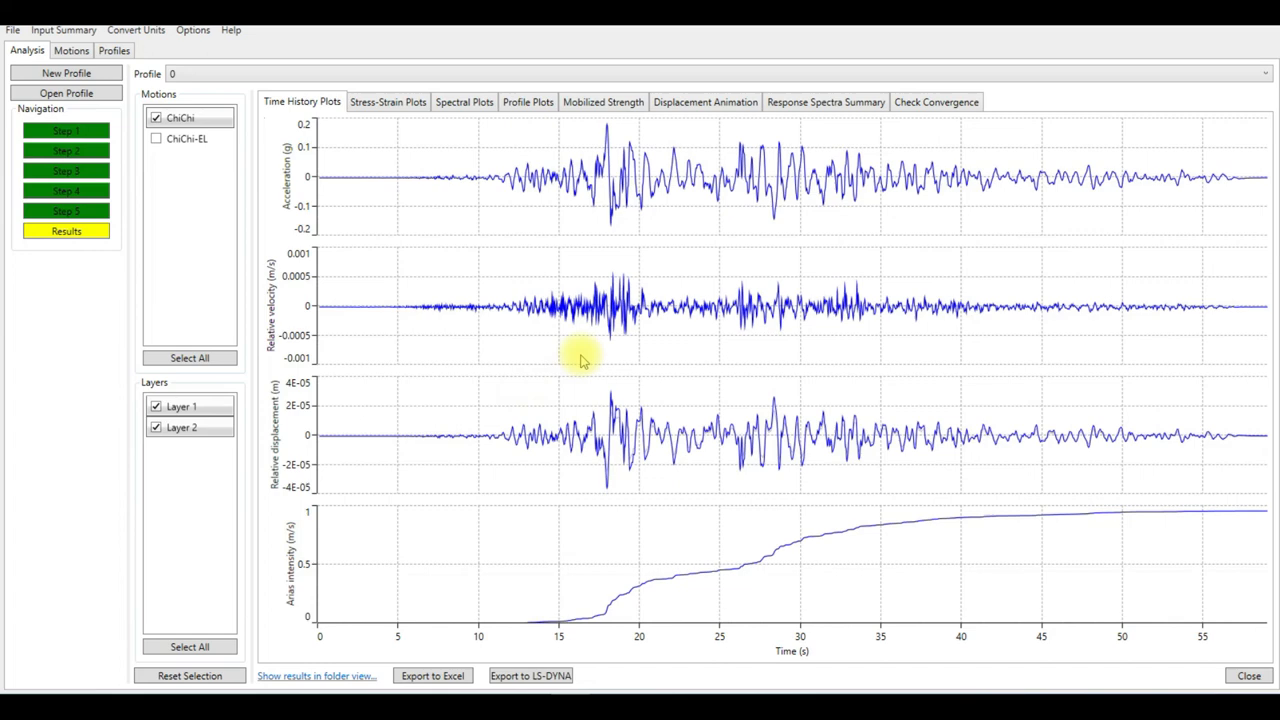
Play and scrub the ChiChi displacement animation, pause it, then show the Response Spectra Summary
{"action": "left_click", "coordinate": [685, 106]}
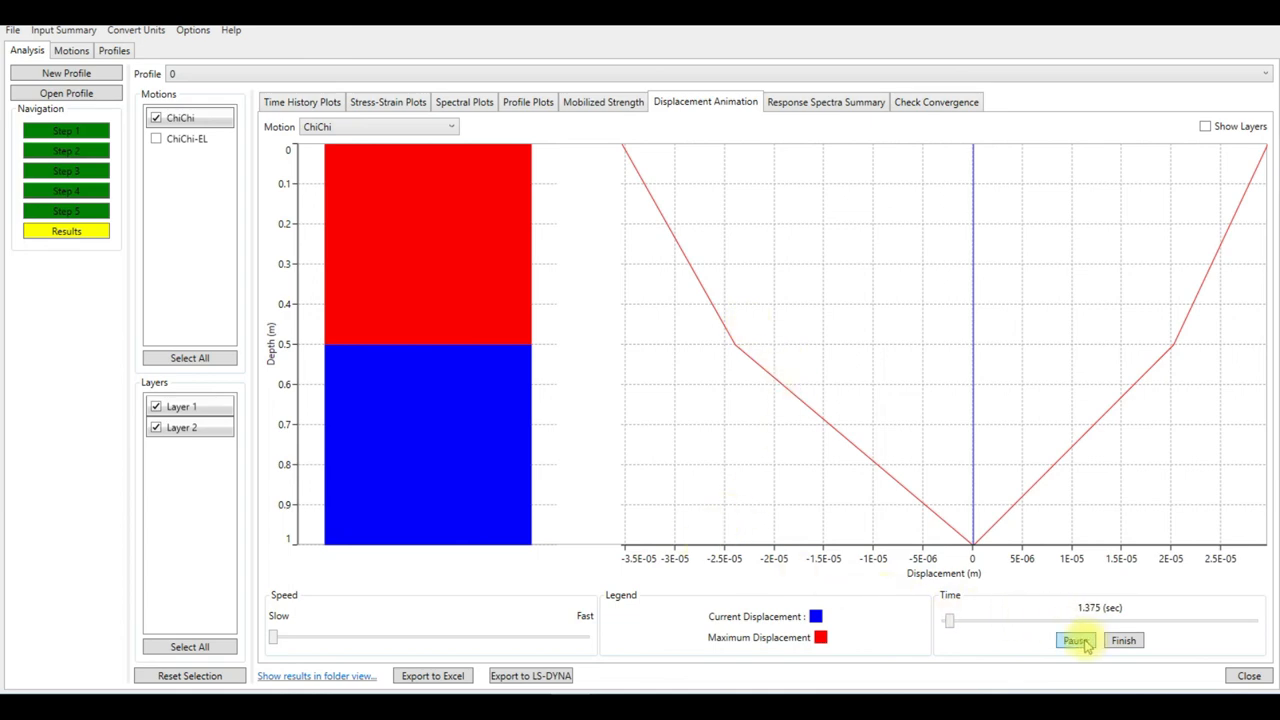
{"action": "left_click_drag", "start_coordinate": [950, 622], "coordinate": [1008, 625]}
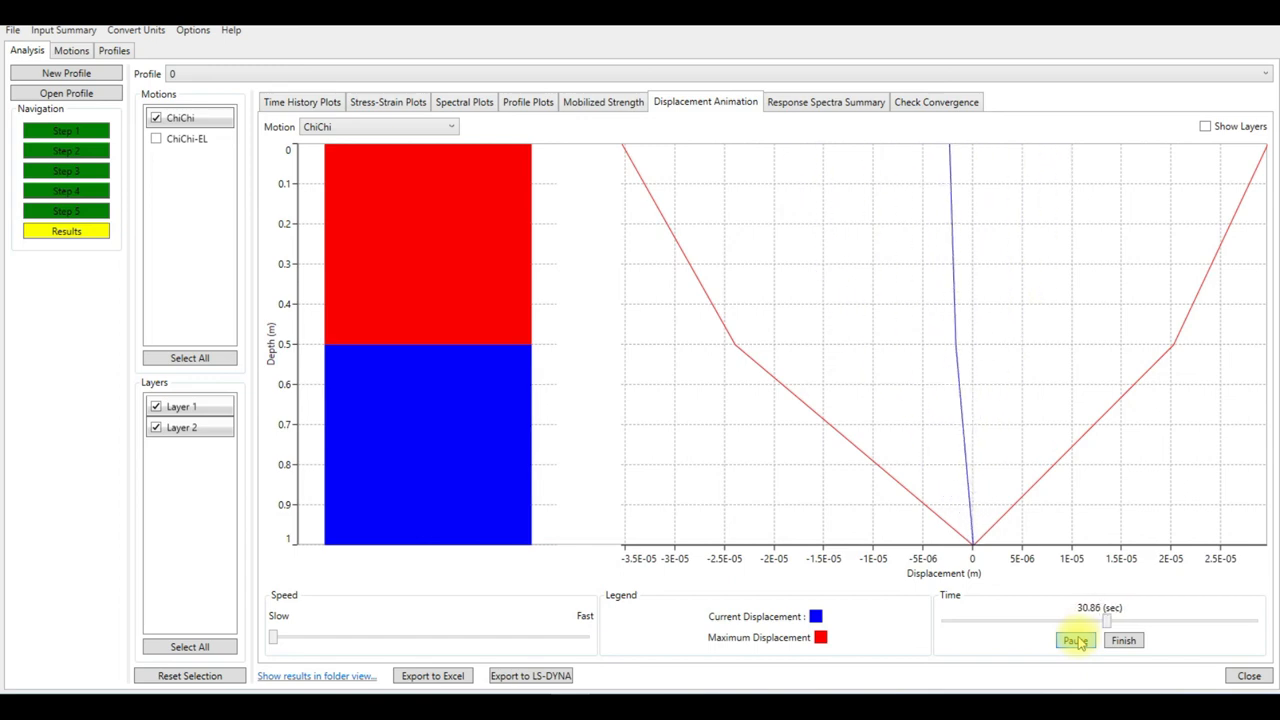
{"action": "left_click", "coordinate": [1075, 640]}
{"action": "left_click", "coordinate": [825, 102]}
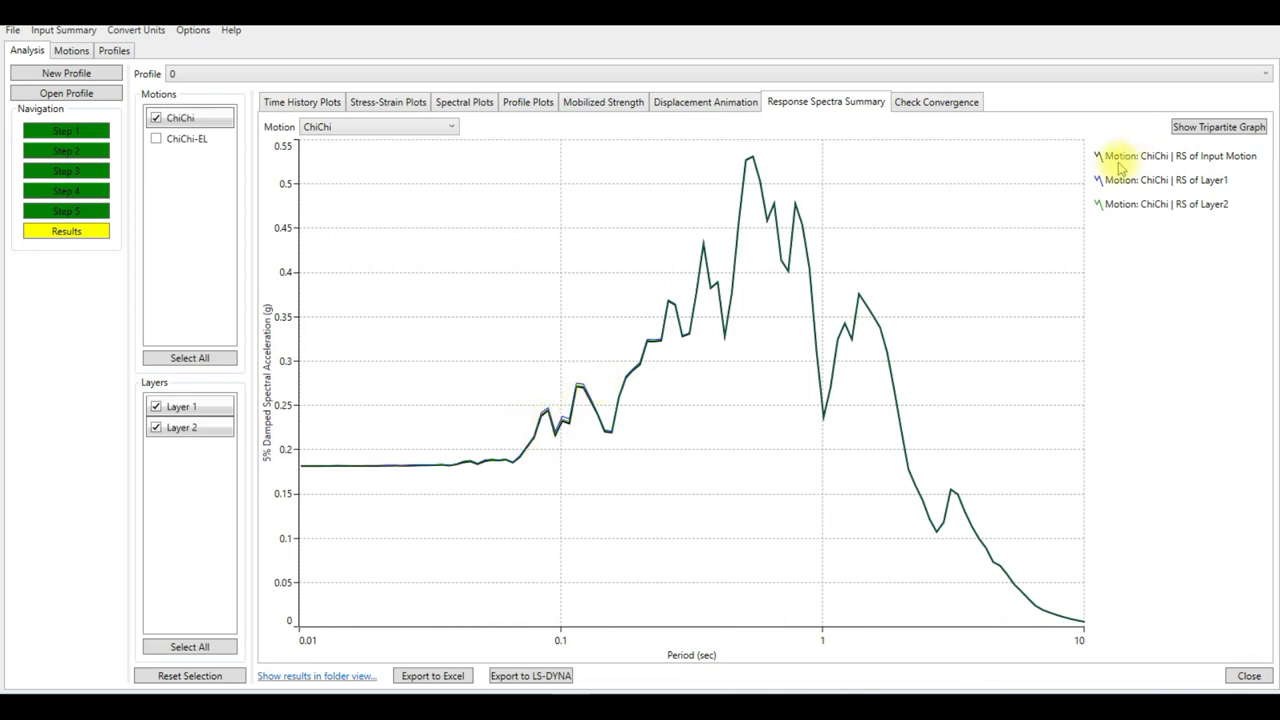
Review the Check Convergence, Mobilized Strength, Profile and Spectral result plots
{"action": "left_click", "coordinate": [935, 102]}
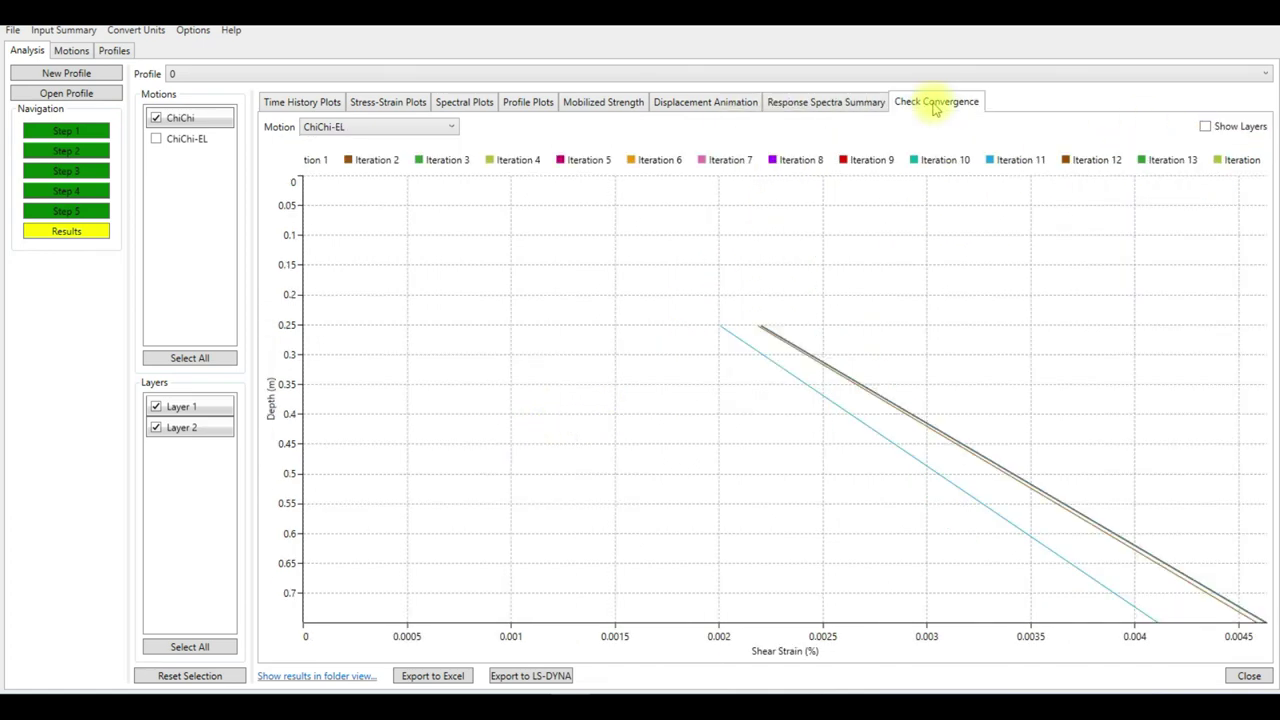
{"action": "left_click", "coordinate": [603, 104]}
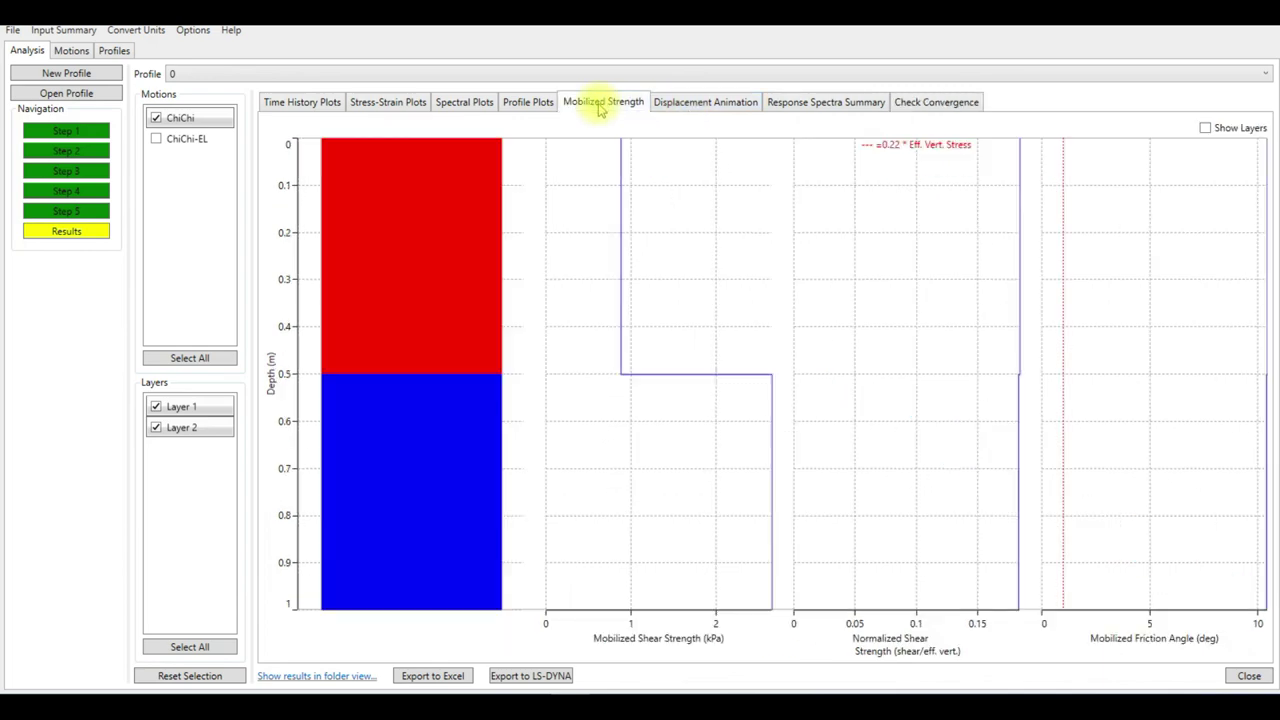
{"action": "left_click", "coordinate": [527, 104]}
{"action": "left_click", "coordinate": [465, 104]}
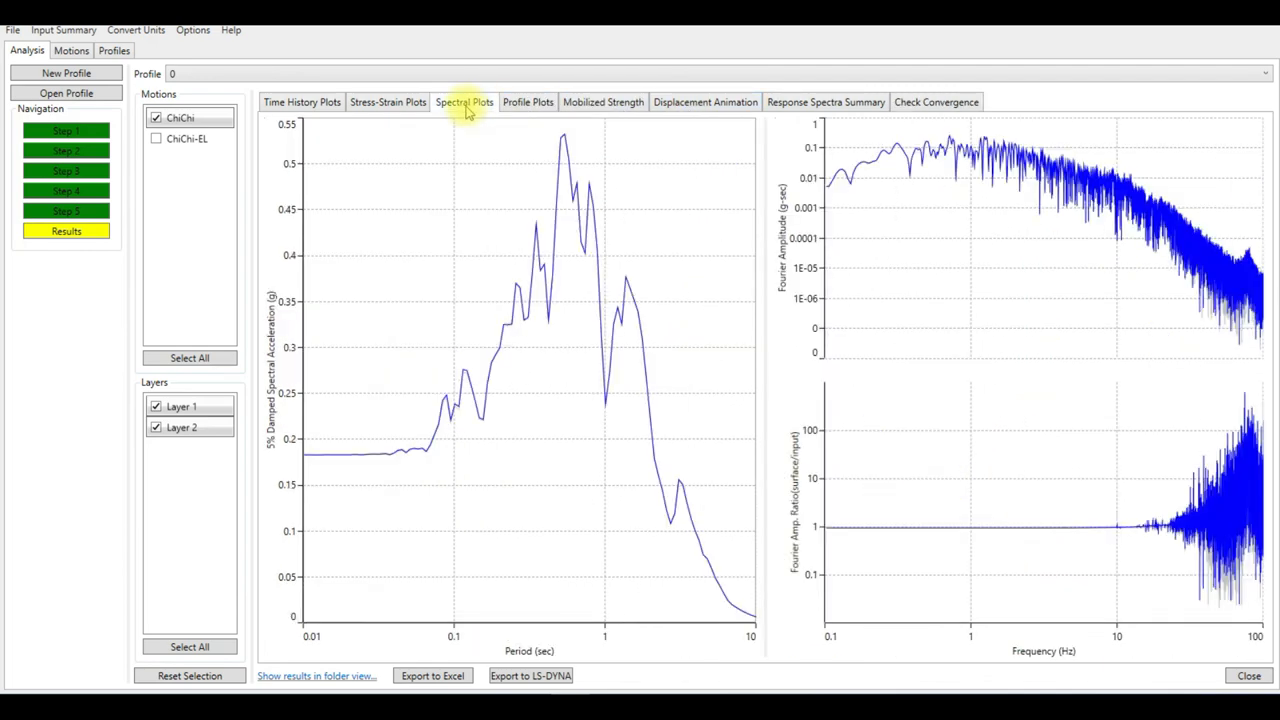
Review the stress-strain plots and return to the ChiChi time history plots
{"action": "left_click", "coordinate": [400, 104]}
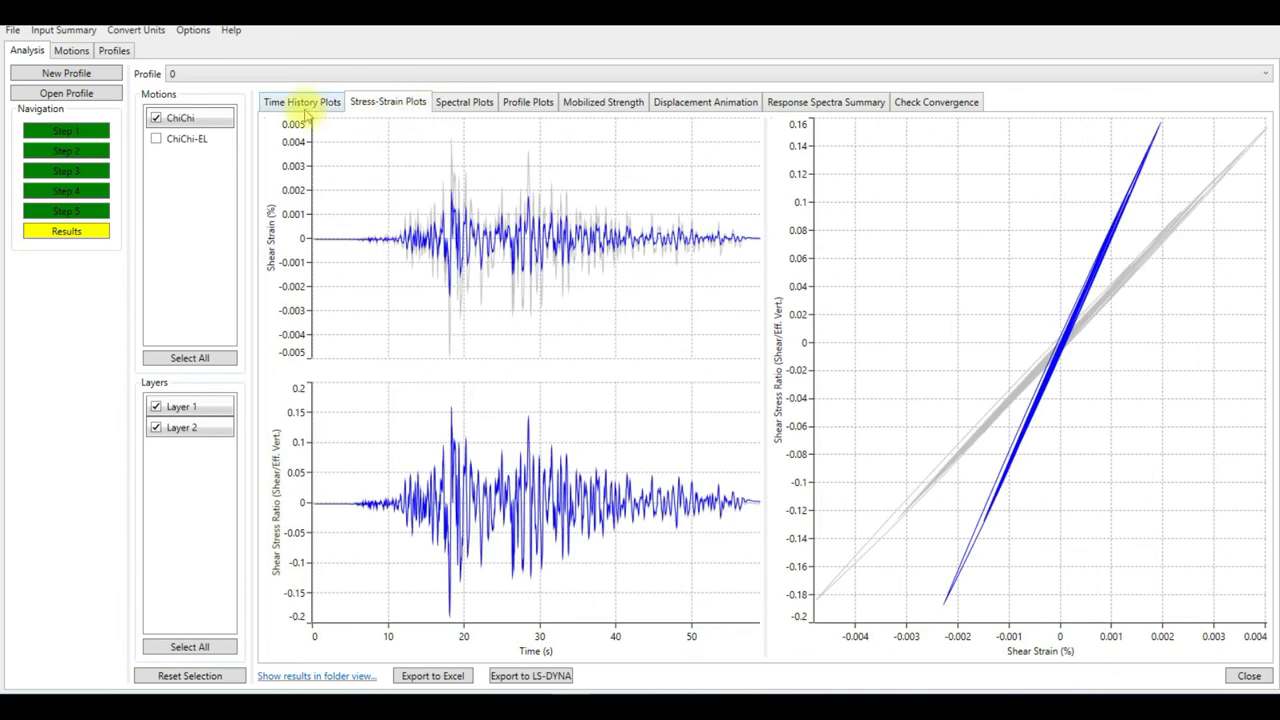
{"action": "left_click", "coordinate": [300, 248]}
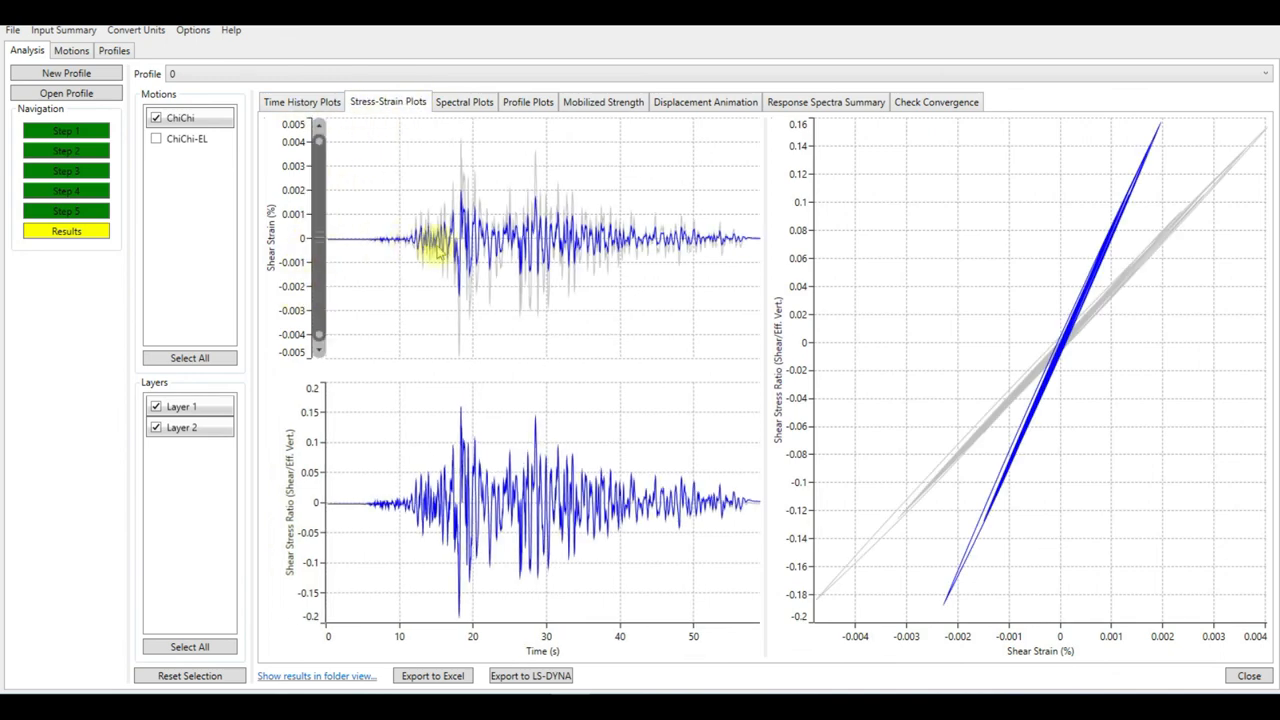
{"action": "scroll", "coordinate": [436, 250], "scroll_direction": "up", "scroll_amount": 1}
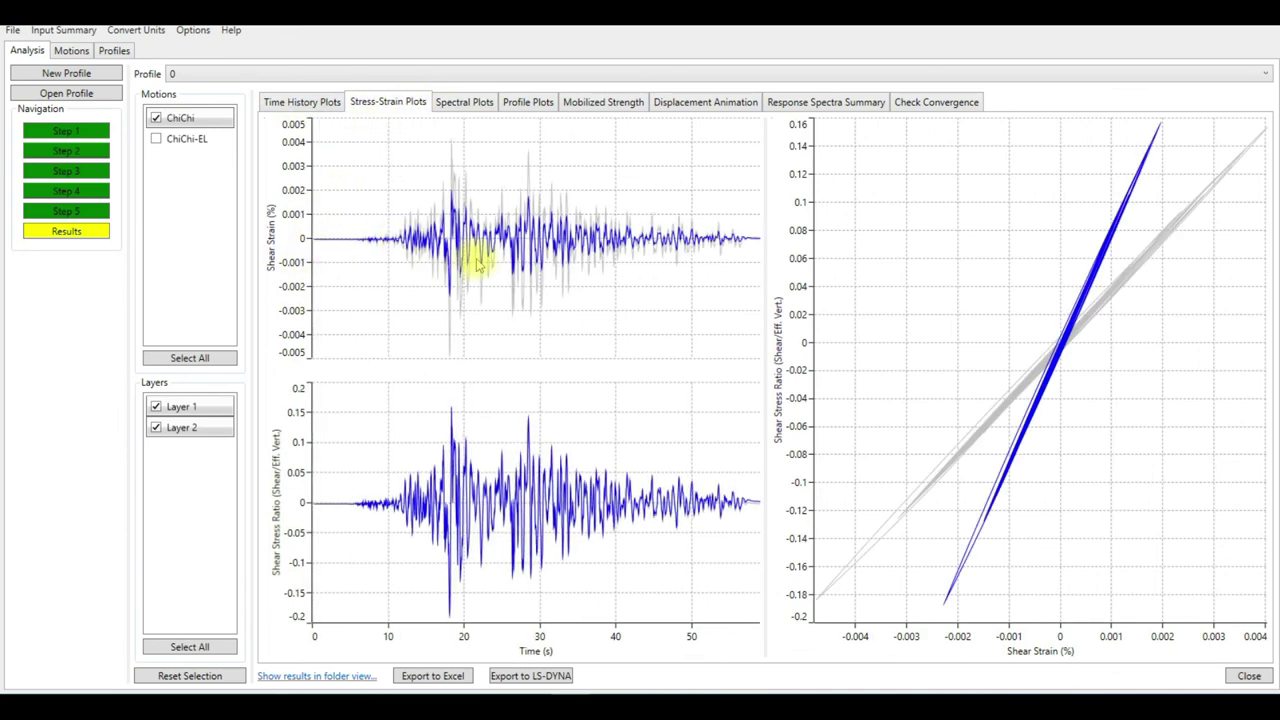
{"action": "left_click", "coordinate": [302, 102]}
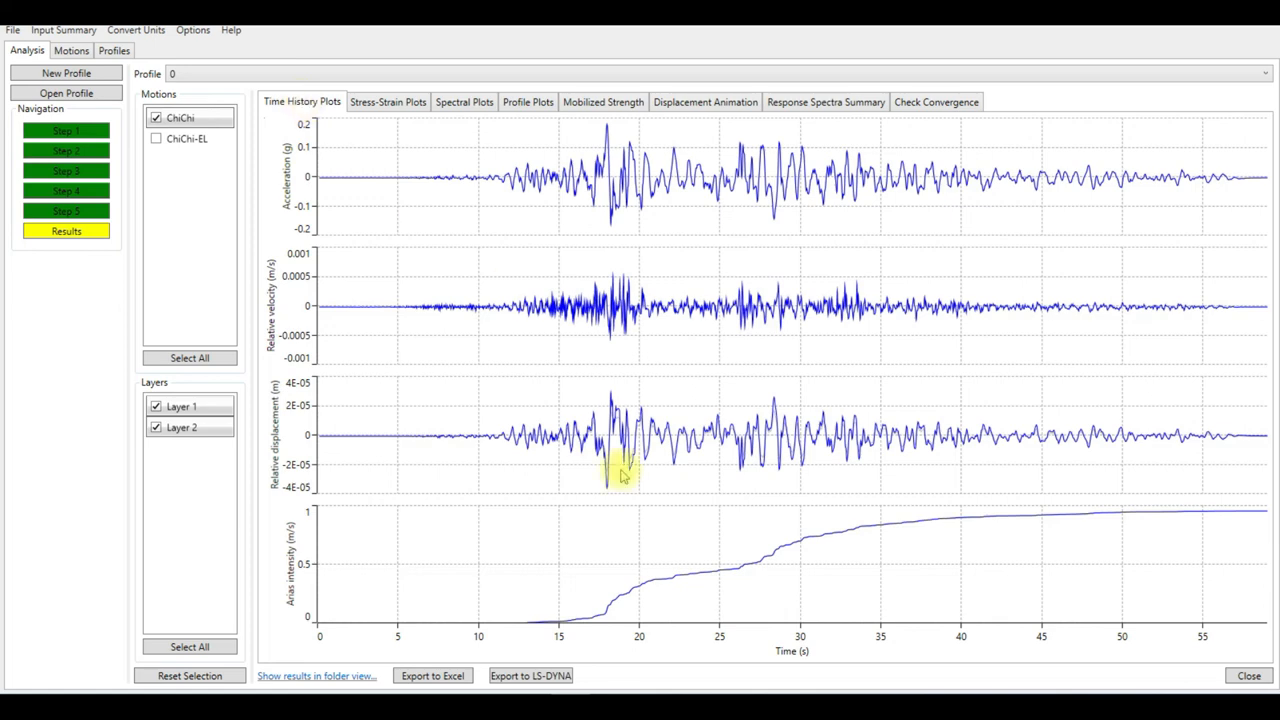
{"action": "left_click", "coordinate": [607, 660]}
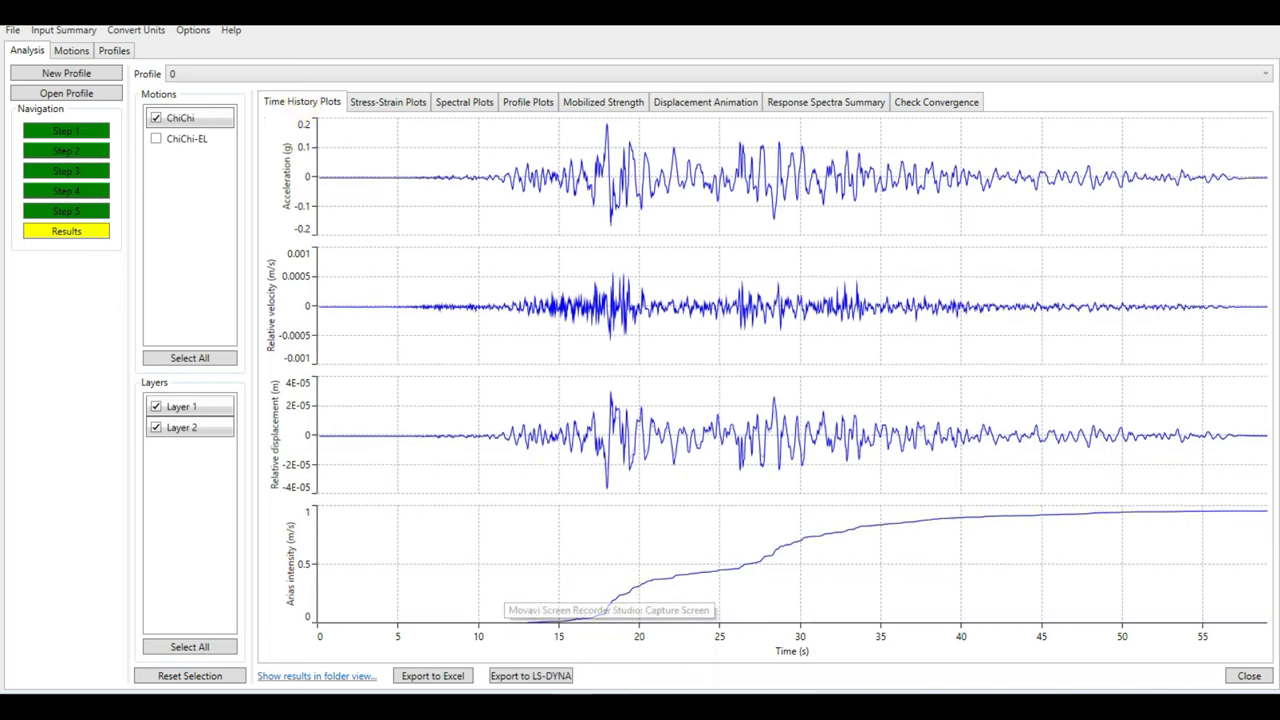